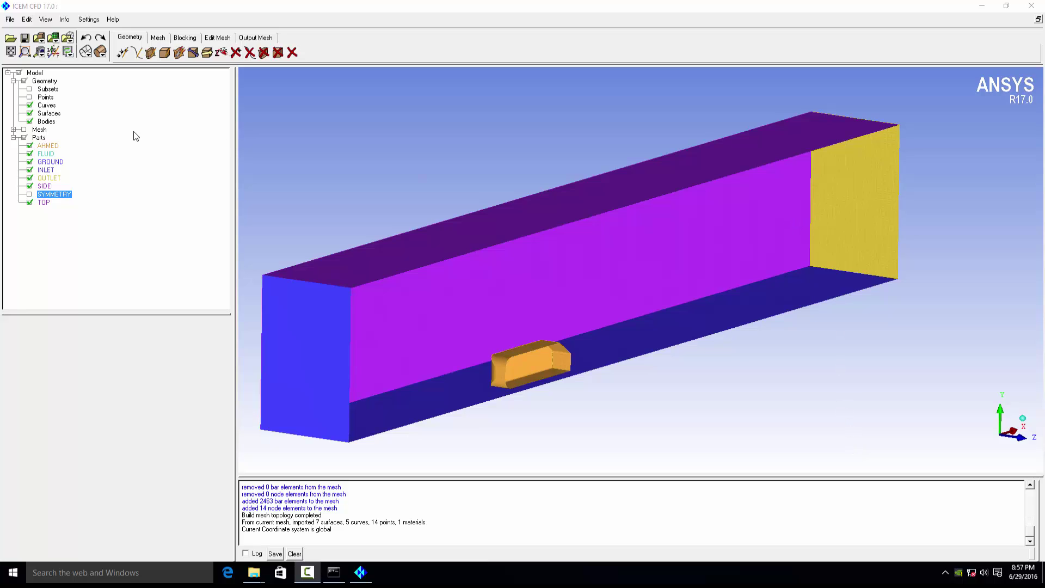
- Close the current session and open the ahmed_Far3.prj project in ICEM CFD from the BCs from Mesh folder in File Explorer
left_click(1032, 6)
left_click(517, 326)
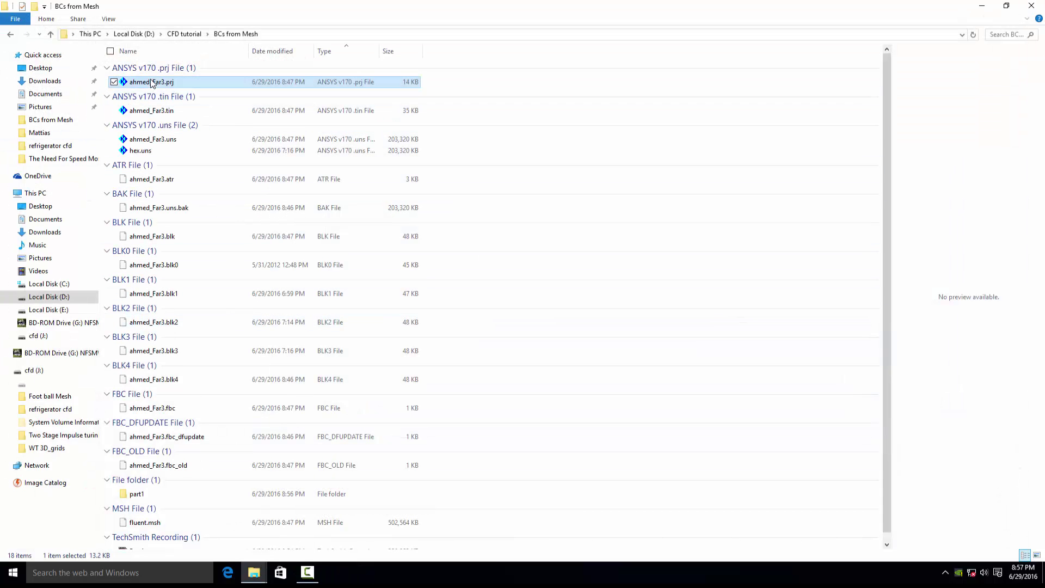
double_click(151, 82)
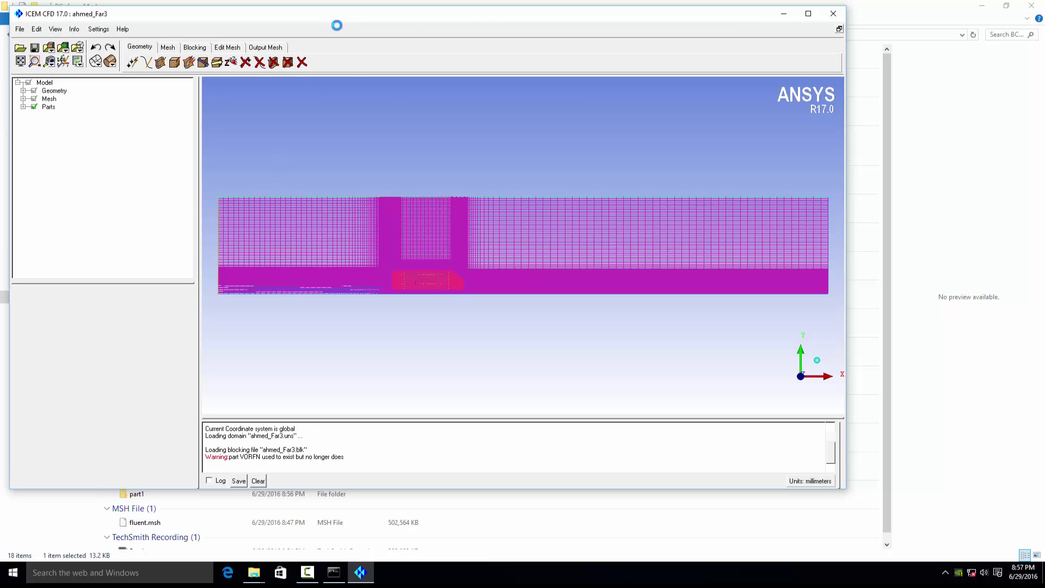
double_click(349, 19)
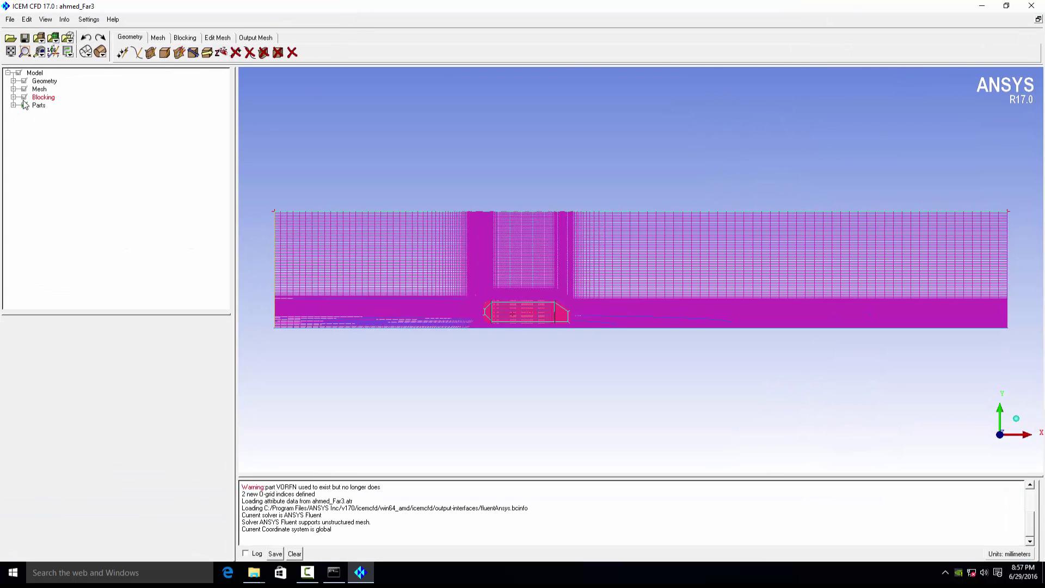
- Hide the blocking and mesh, show the geometry surfaces with solid shading, and check which surfaces belong to the AHMED part
left_click(24, 97)
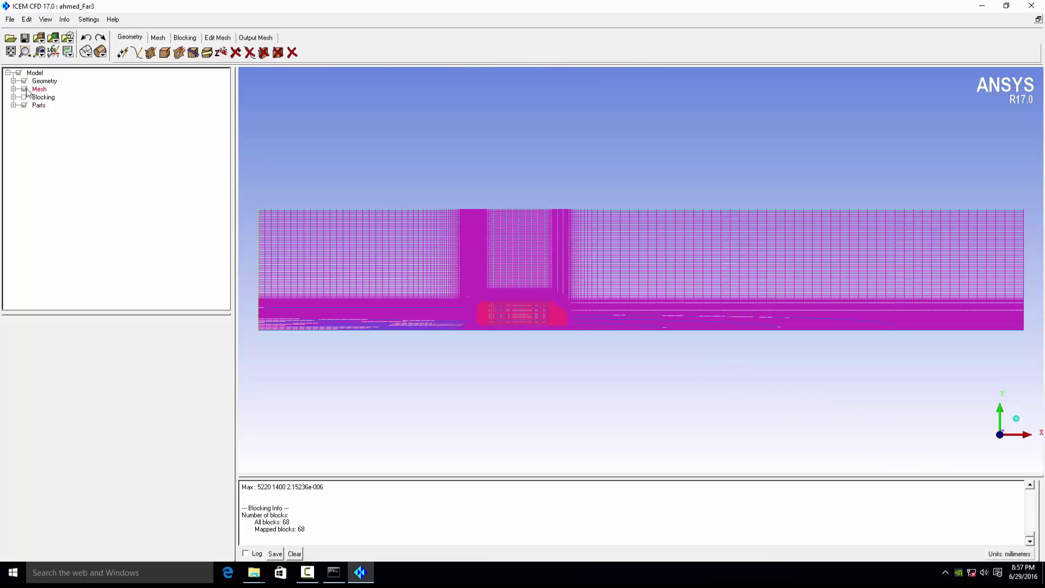
left_click(24, 88)
left_click(13, 81)
left_click(30, 113)
left_click_drag(602, 288, 588, 273)
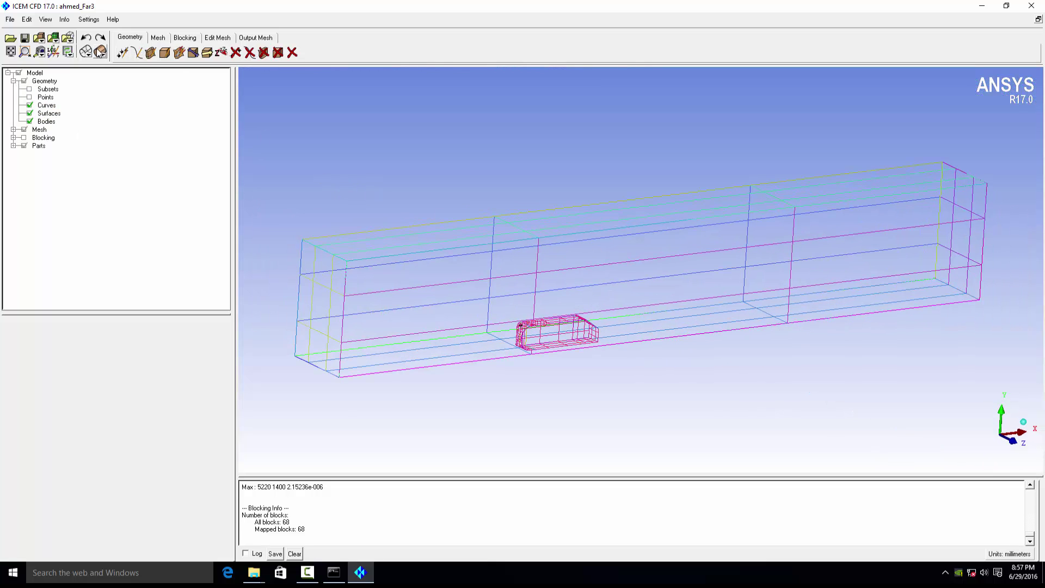
left_click(100, 51)
scroll(456, 341, "up", 5)
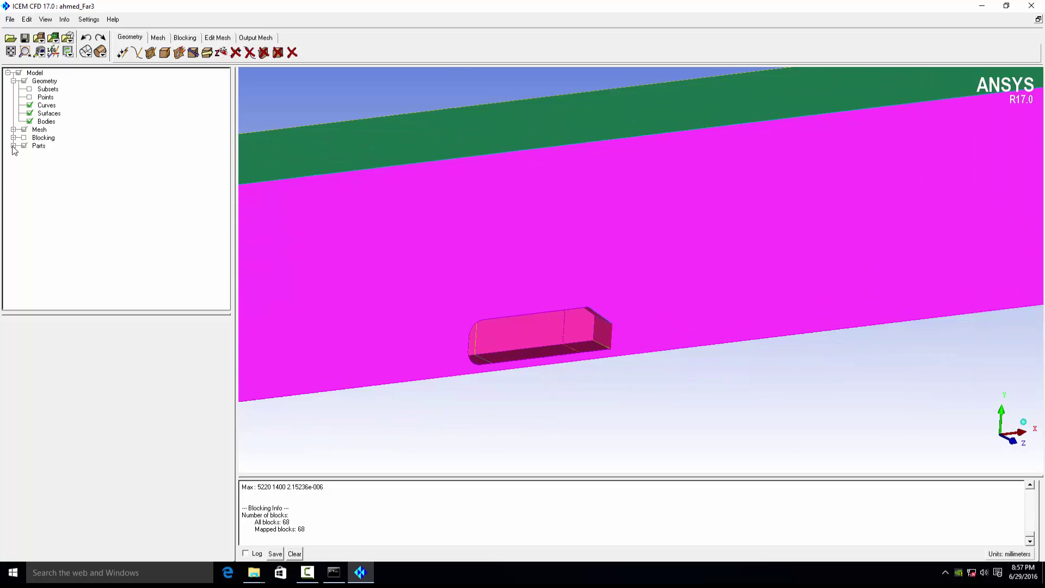
left_click(13, 145)
left_click(44, 154)
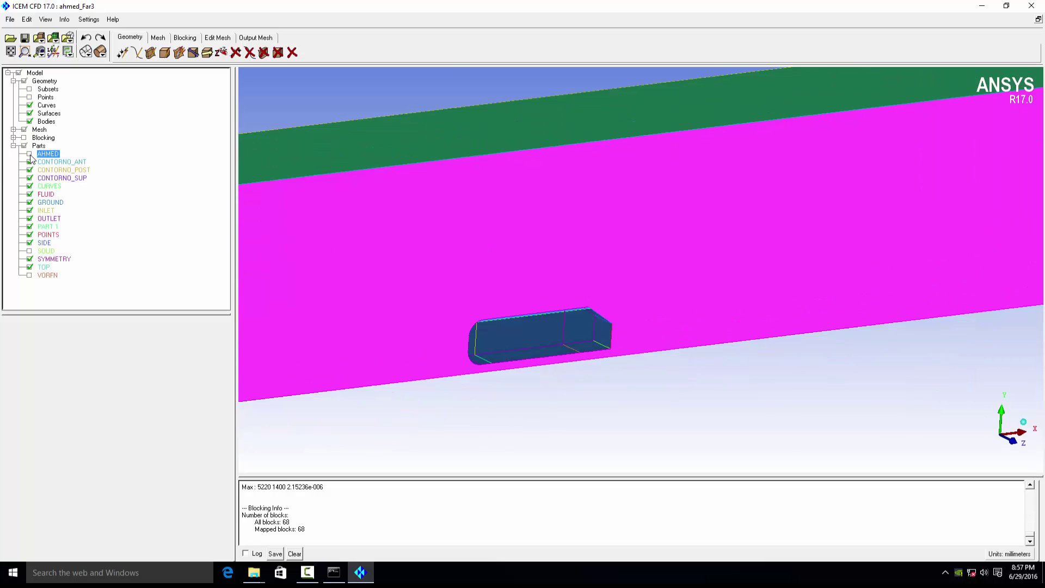
- Start creating a new part named boundary1 and begin selecting its geometry entities
right_click(39, 145)
left_click(61, 151)
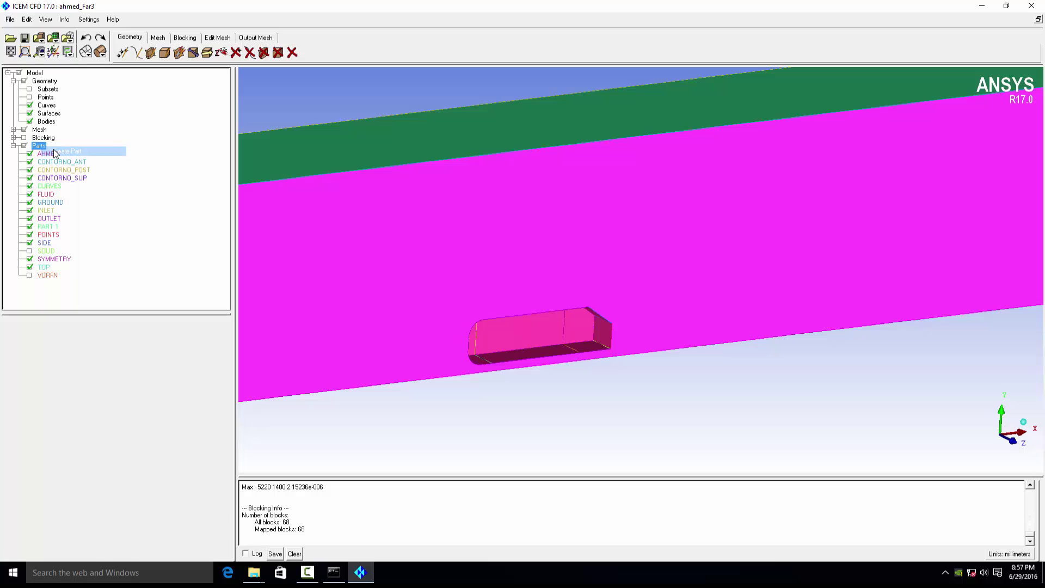
double_click(50, 344)
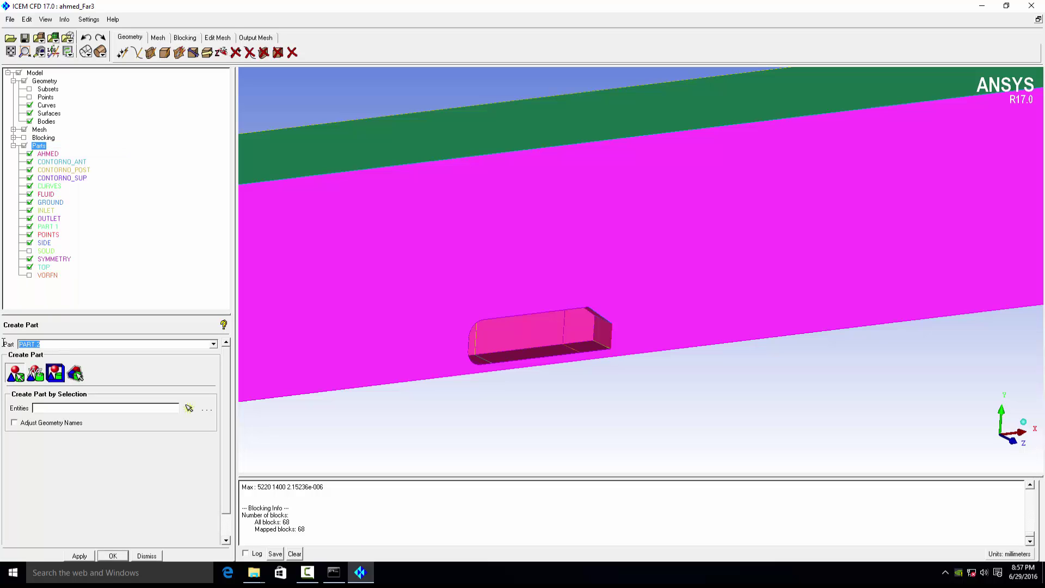
type("boundary1")
left_click(189, 408)
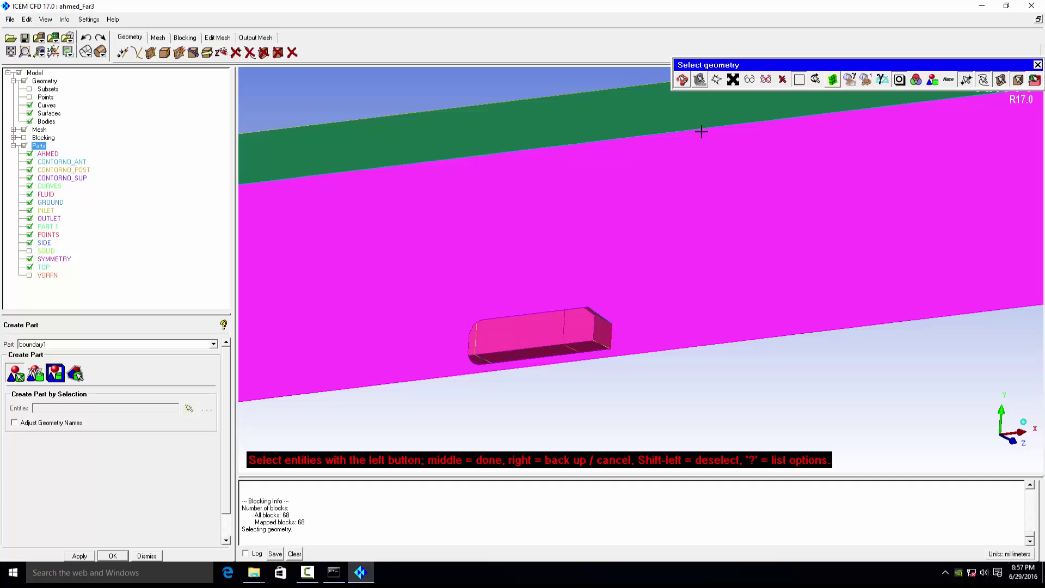
left_click_drag(941, 66, 415, 135)
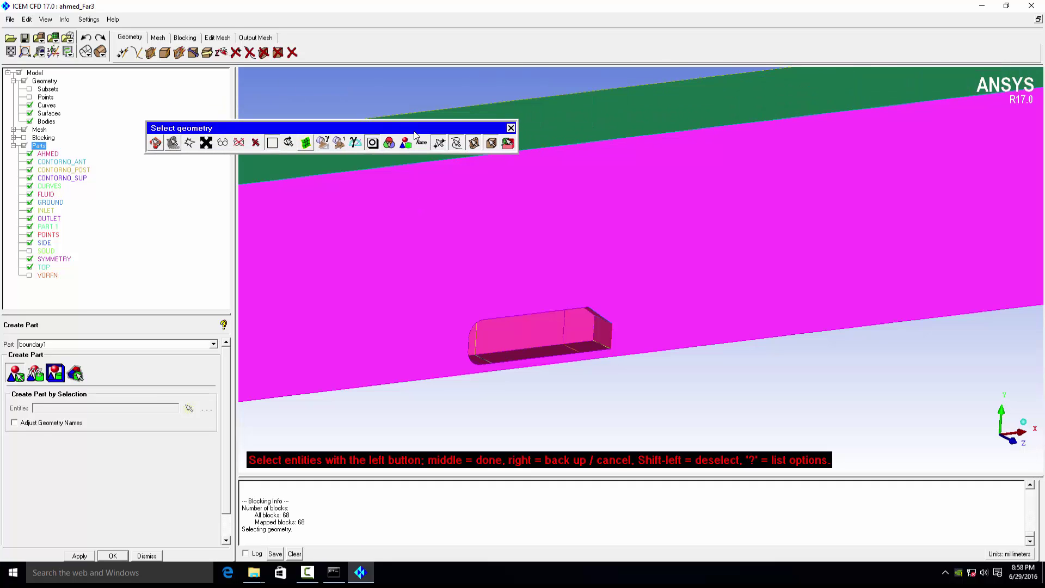
- Exclude points, curves and bodies from the selection and assign all surfaces to the boundary1 part
left_click(441, 144)
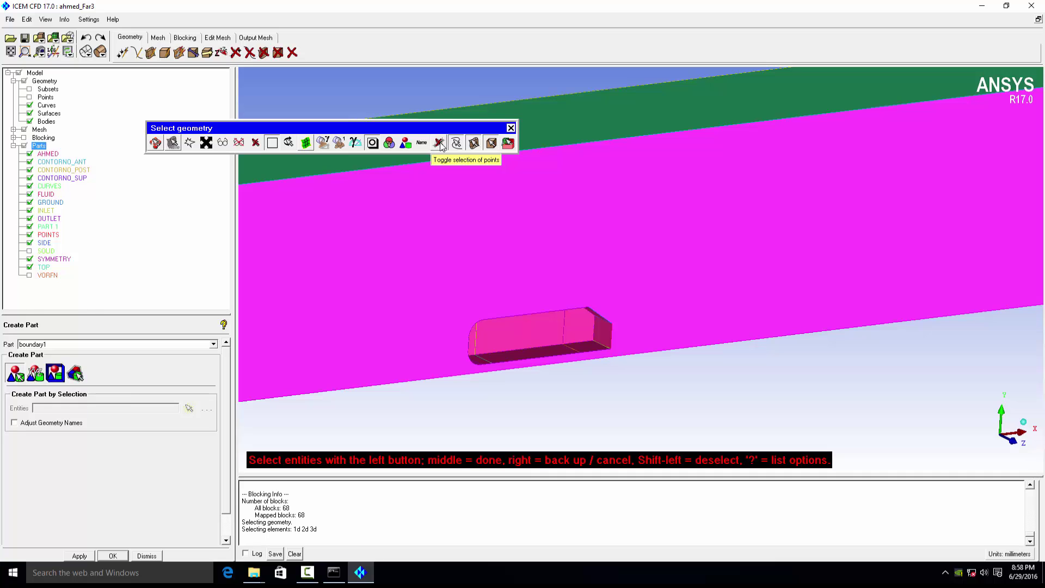
left_click(456, 144)
left_click(493, 144)
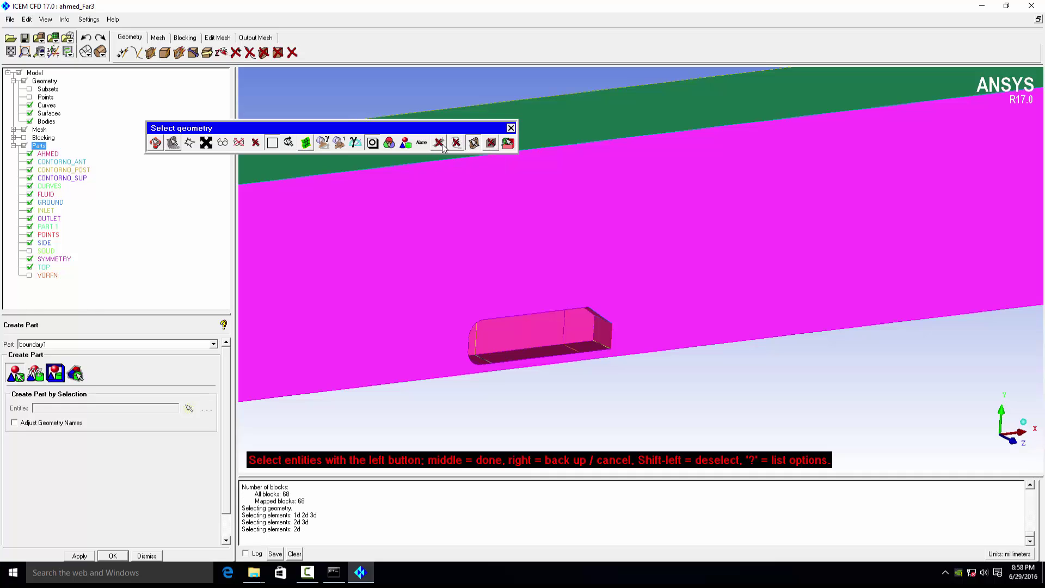
left_click(473, 143)
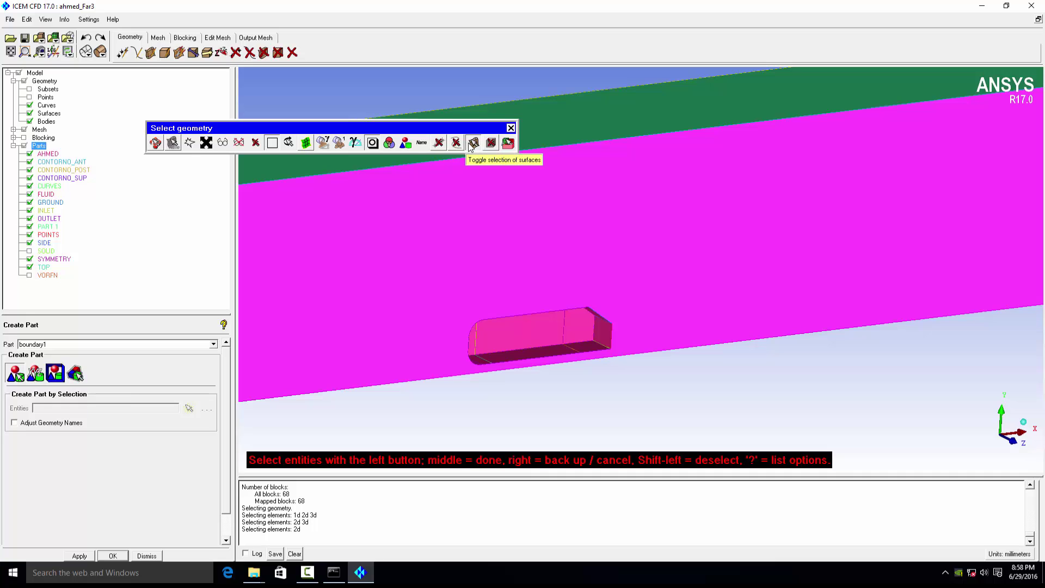
left_click(207, 143)
middle_click(386, 255)
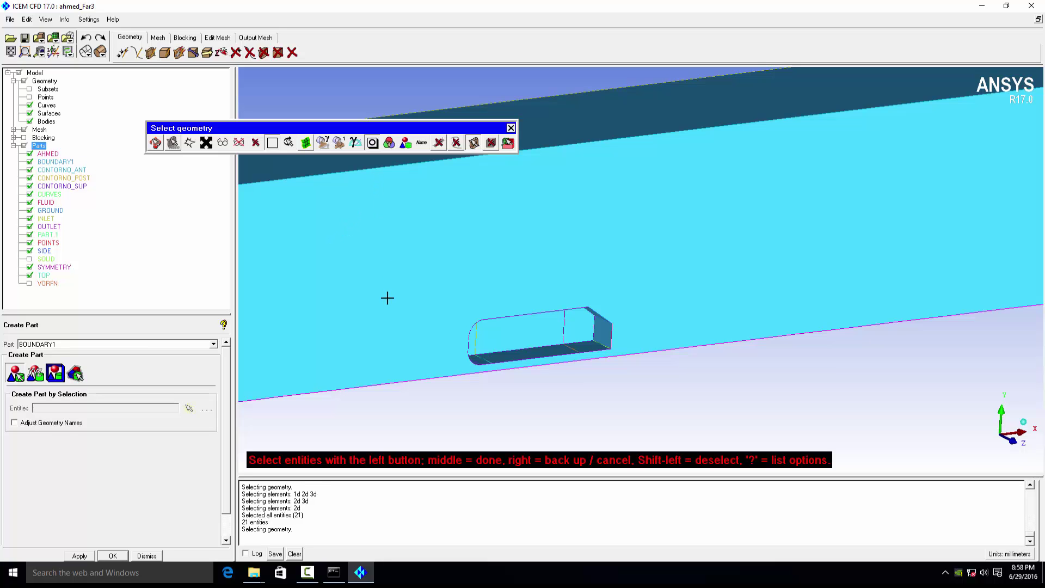
middle_click(389, 234)
- Toggle the visibility of the BOUNDARY1 part to check which surfaces of the domain it contains
right_click_drag(416, 351, 385, 280)
left_click_drag(384, 285, 338, 235)
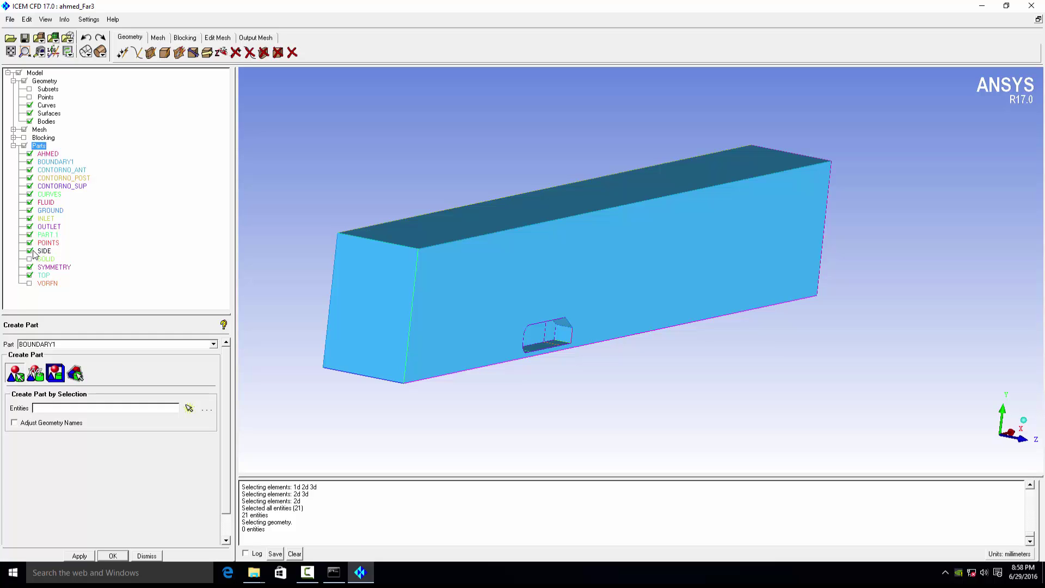
left_click(31, 163)
left_click(30, 162)
left_click(30, 162)
left_click(30, 162)
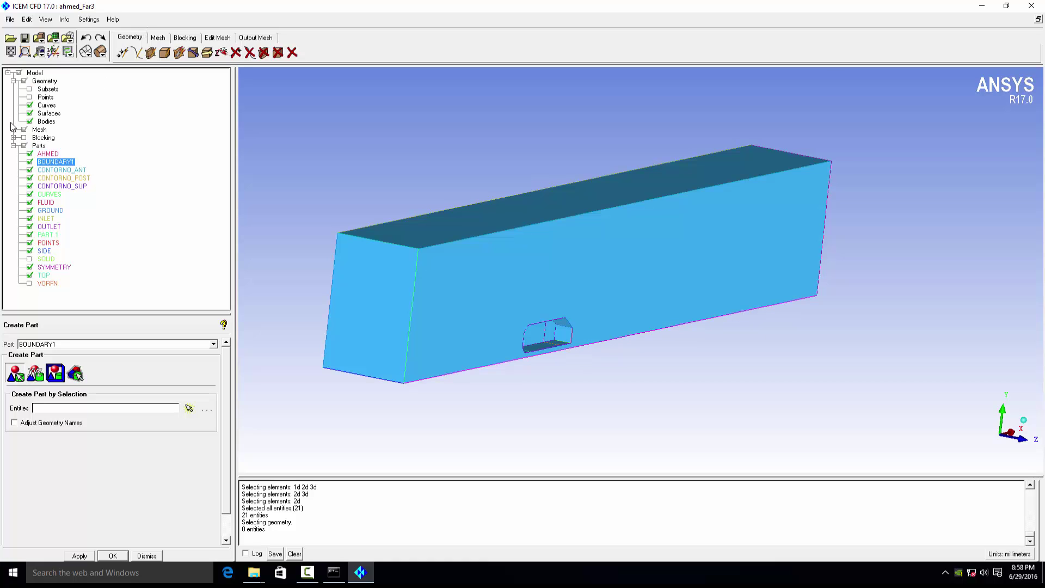
- Display the pre-mesh of the blocking and recompute the out-of-date mesh
left_click(13, 138)
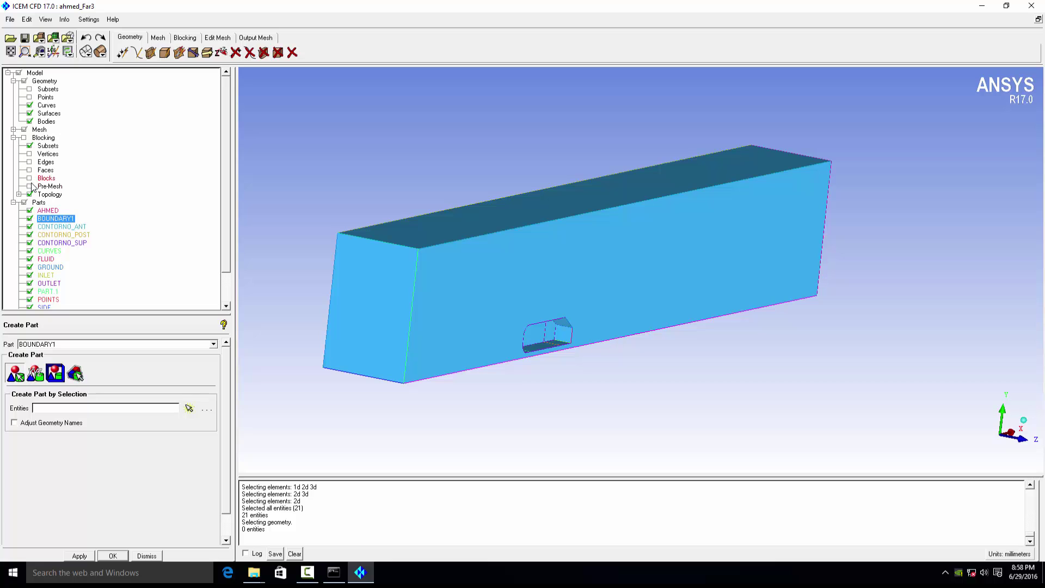
left_click(30, 187)
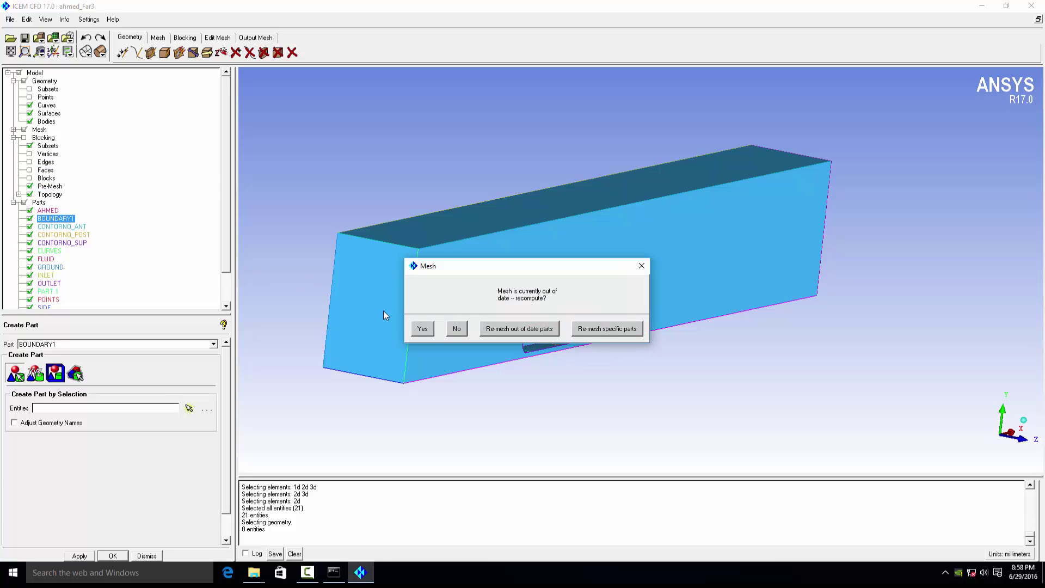
left_click(421, 327)
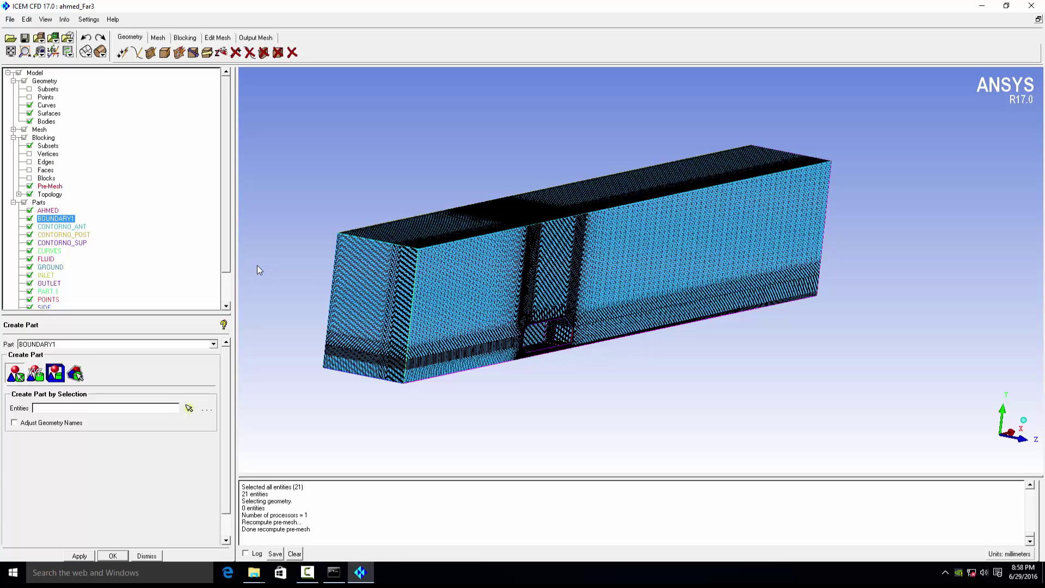
- Convert the pre-mesh to an unstructured mesh, replacing the existing mesh
right_click(43, 187)
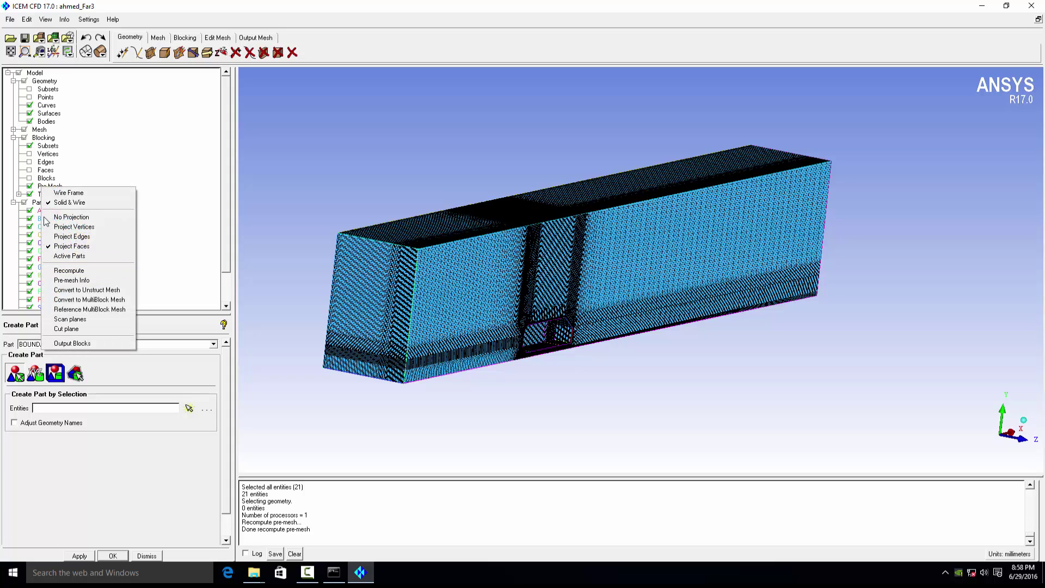
left_click(99, 290)
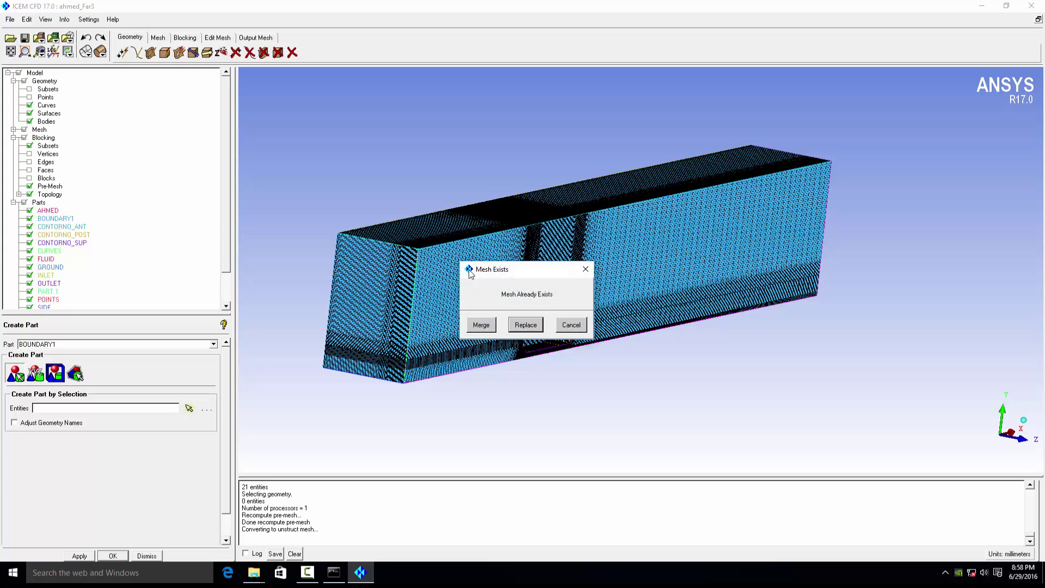
left_click(510, 322)
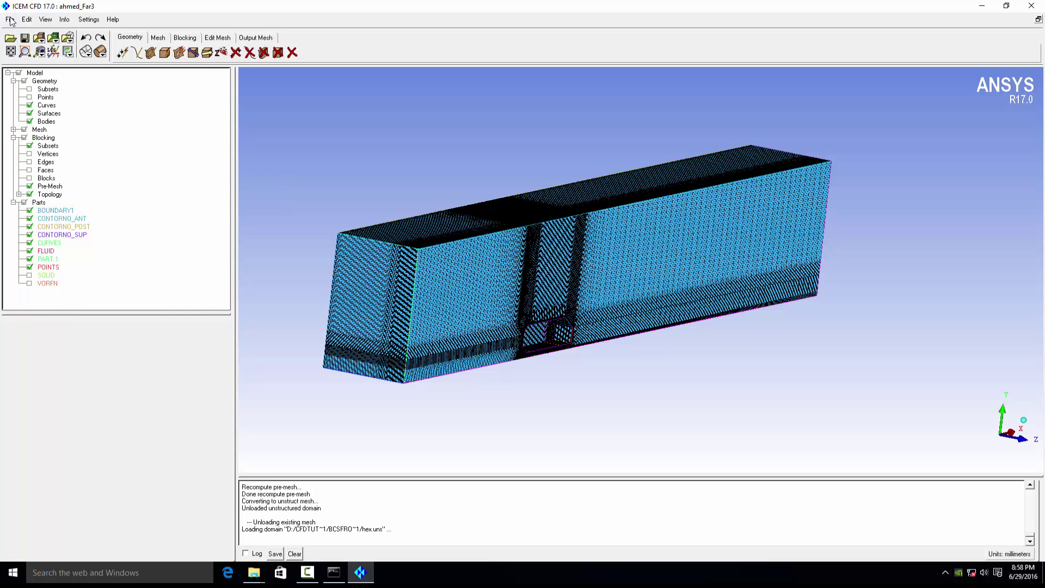
- Try to save the project under the new name abc in the BCs from Mesh folder
left_click(10, 20)
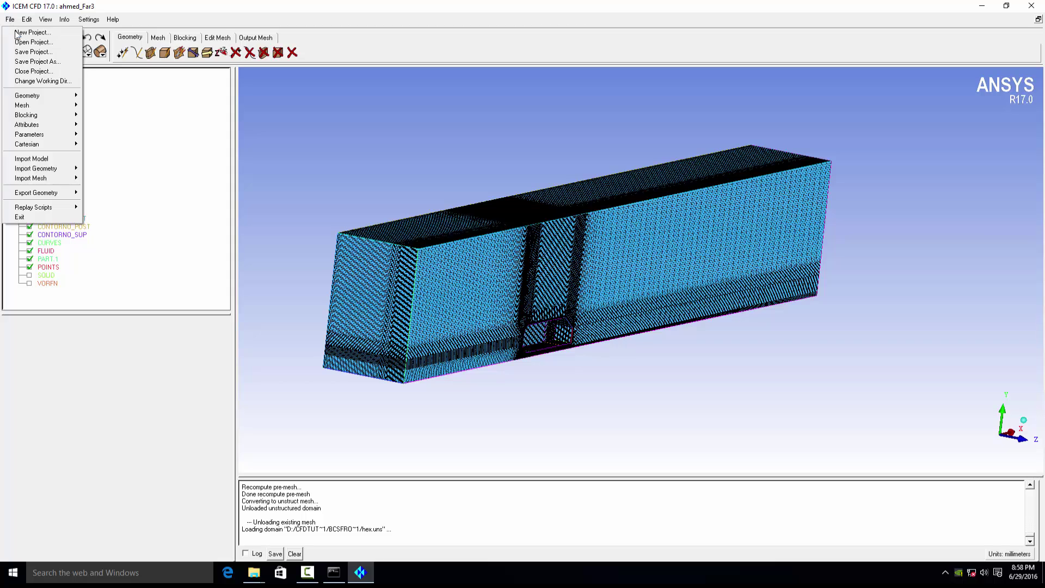
left_click(37, 62)
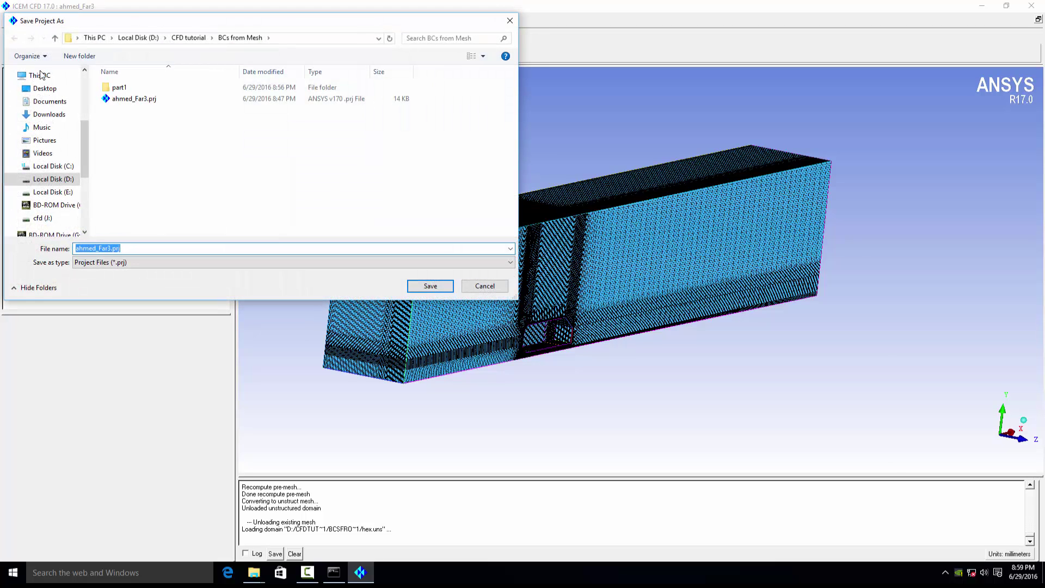
left_click_drag(111, 249, 47, 250)
type("hex")
key("Return")
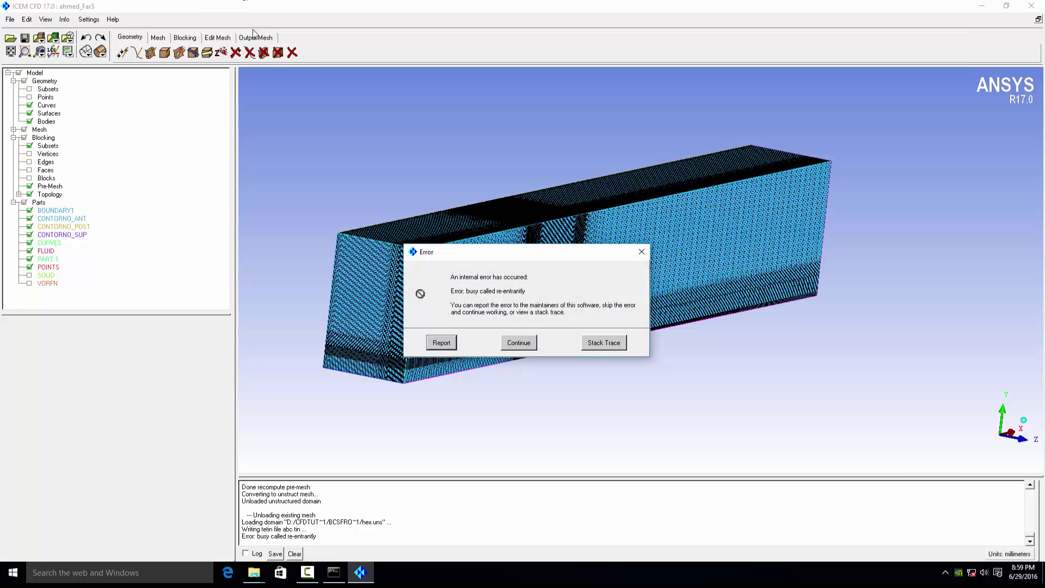
left_click(511, 343)
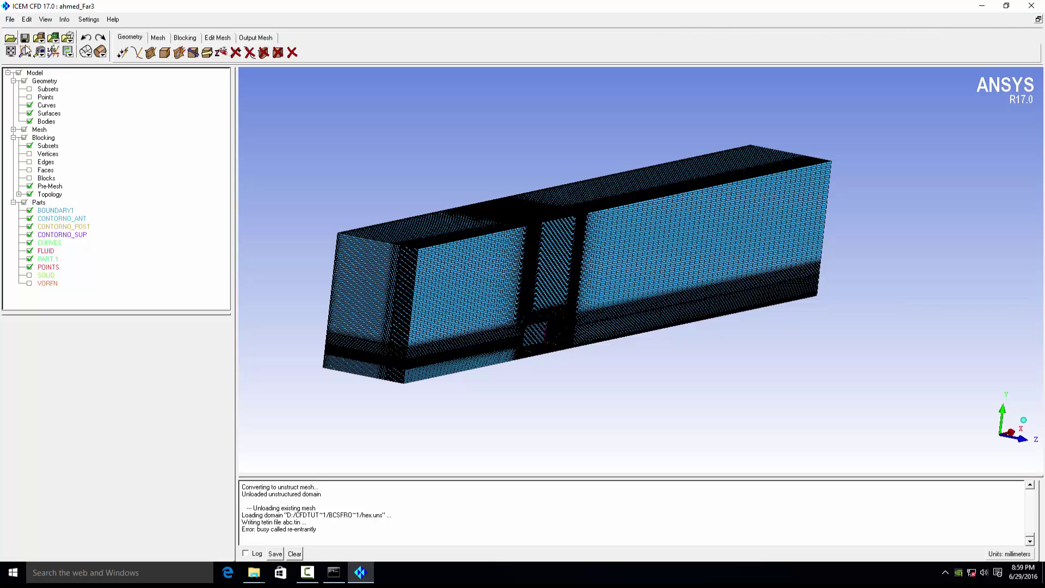
- Save the project as abc.prj in the BCs from Mesh folder
left_click(10, 20)
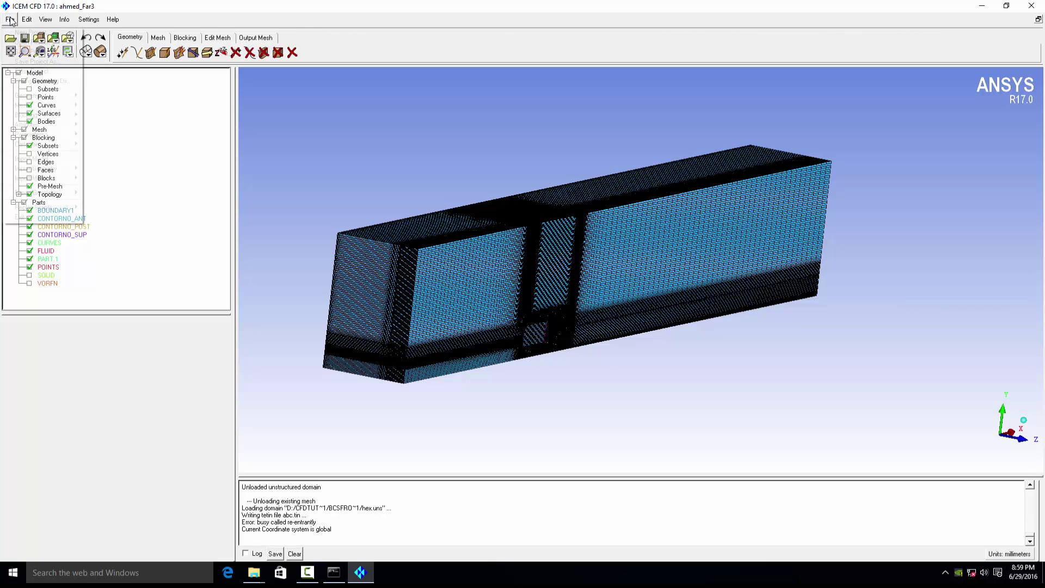
left_click(22, 54)
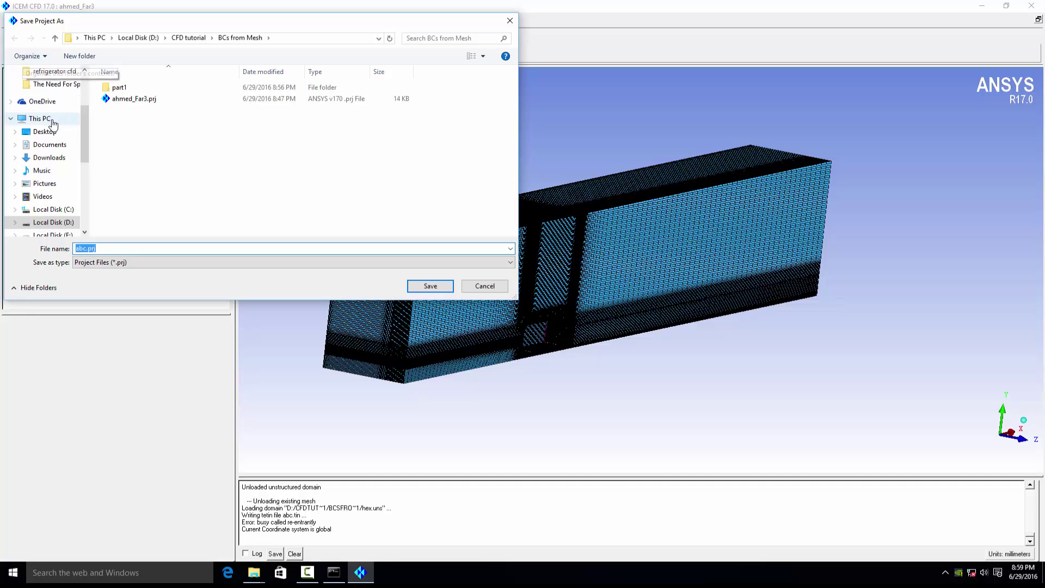
left_click(431, 286)
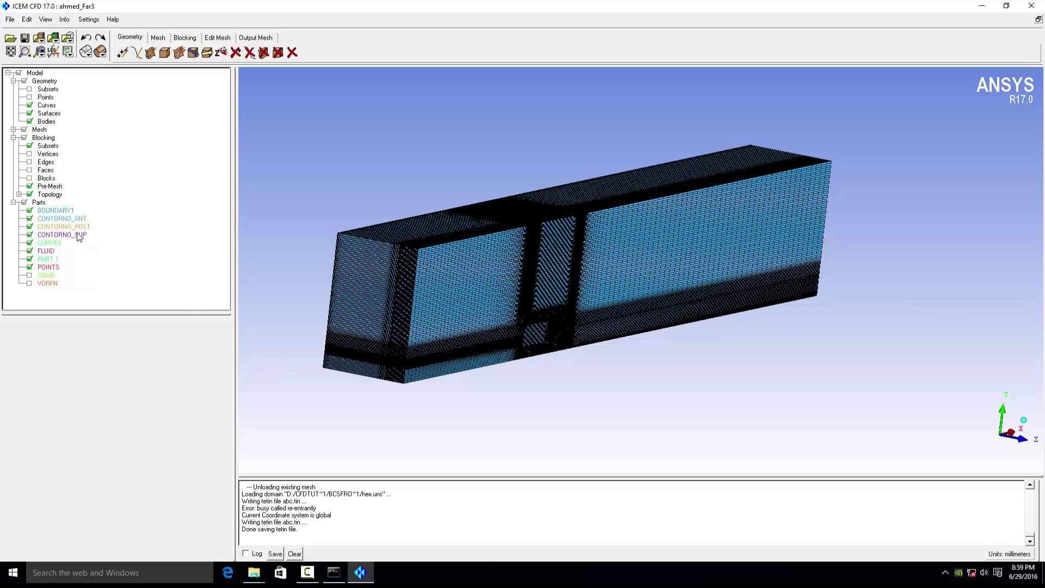
- Recompute the pre-mesh and convert it again to an unstructured mesh in the abc project, replacing the existing one
right_click(57, 188)
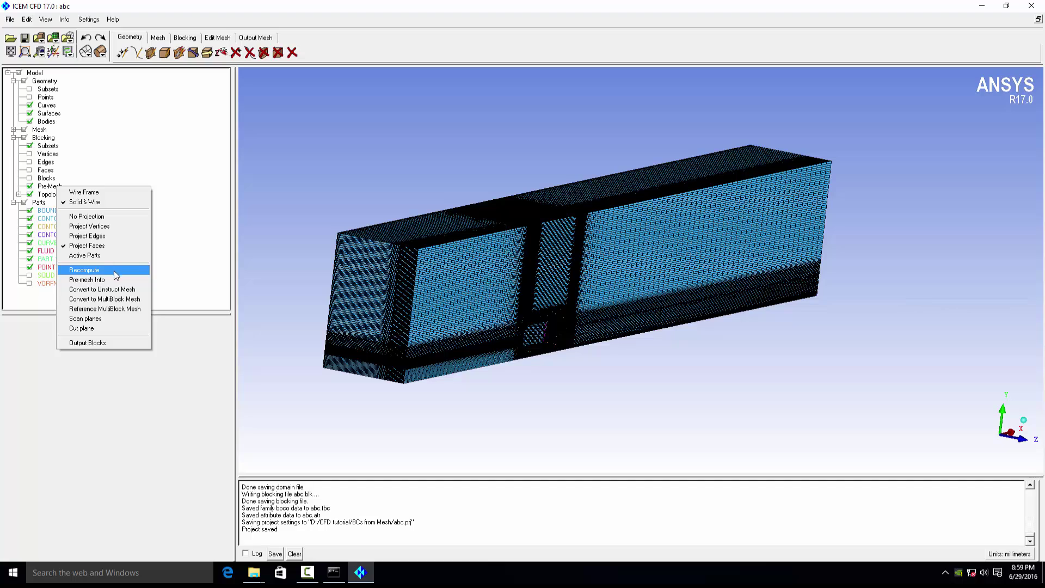
left_click(115, 272)
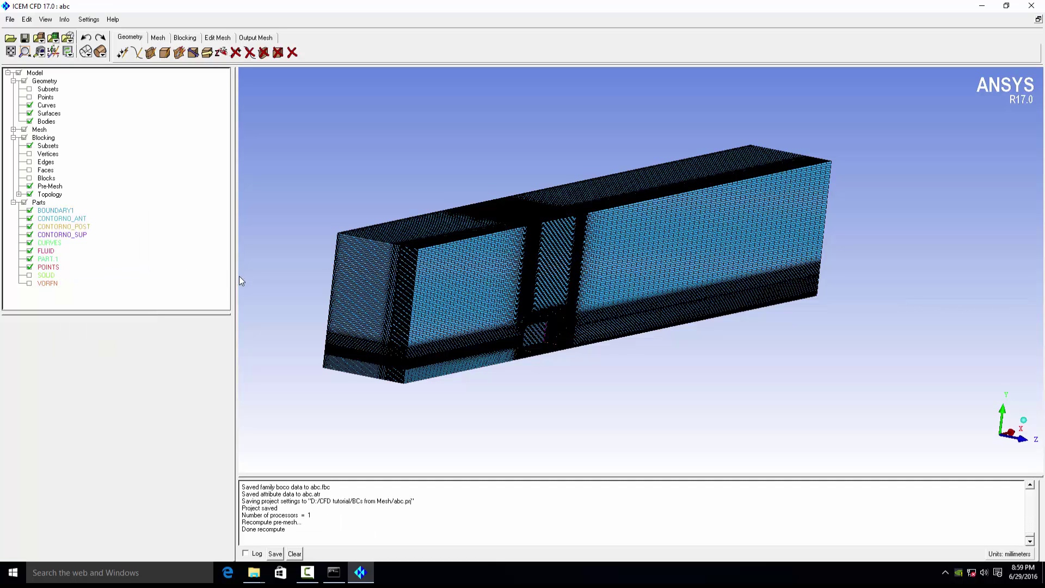
right_click(54, 186)
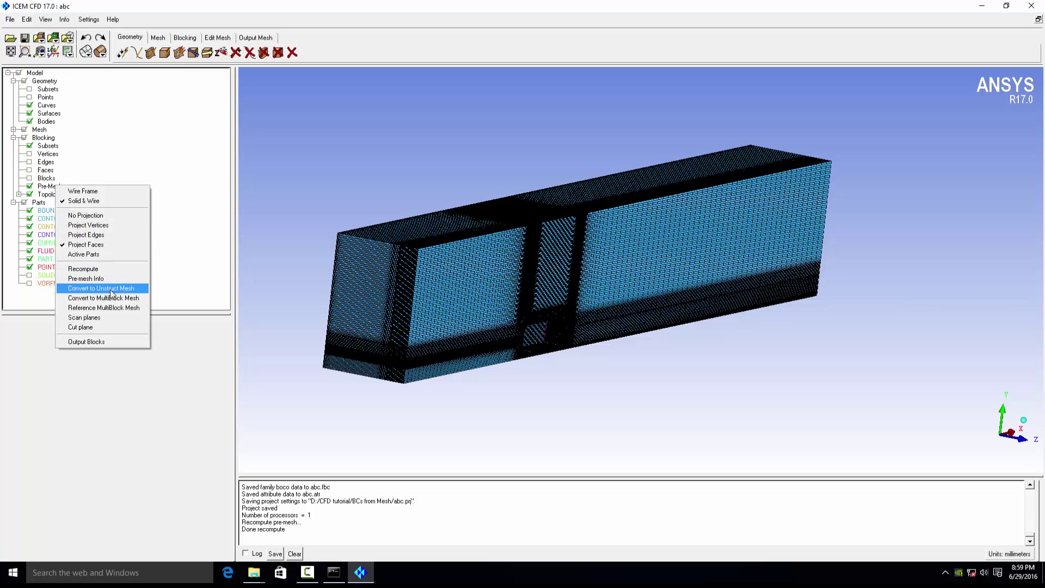
left_click(98, 291)
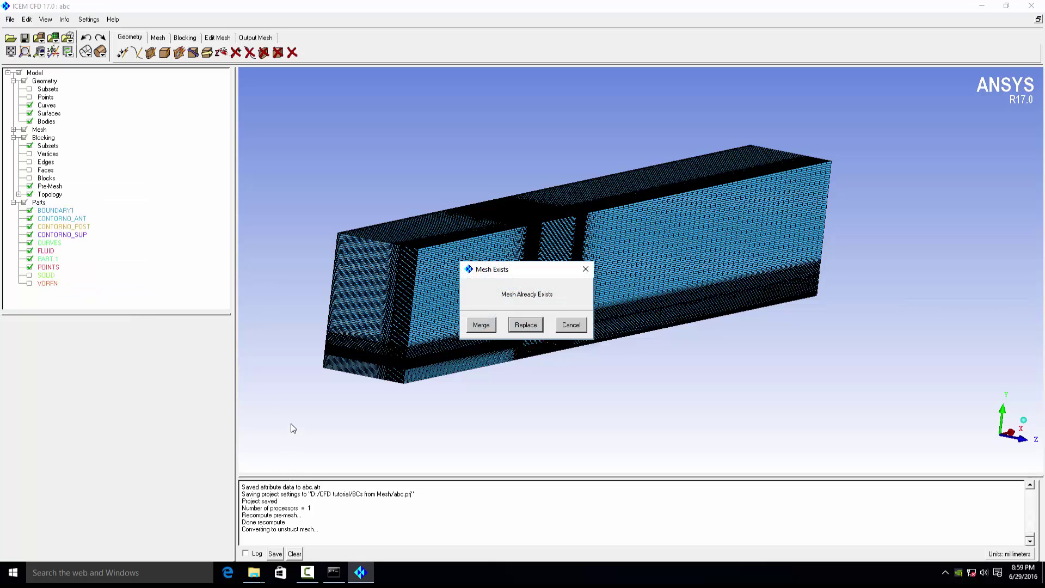
left_click(526, 325)
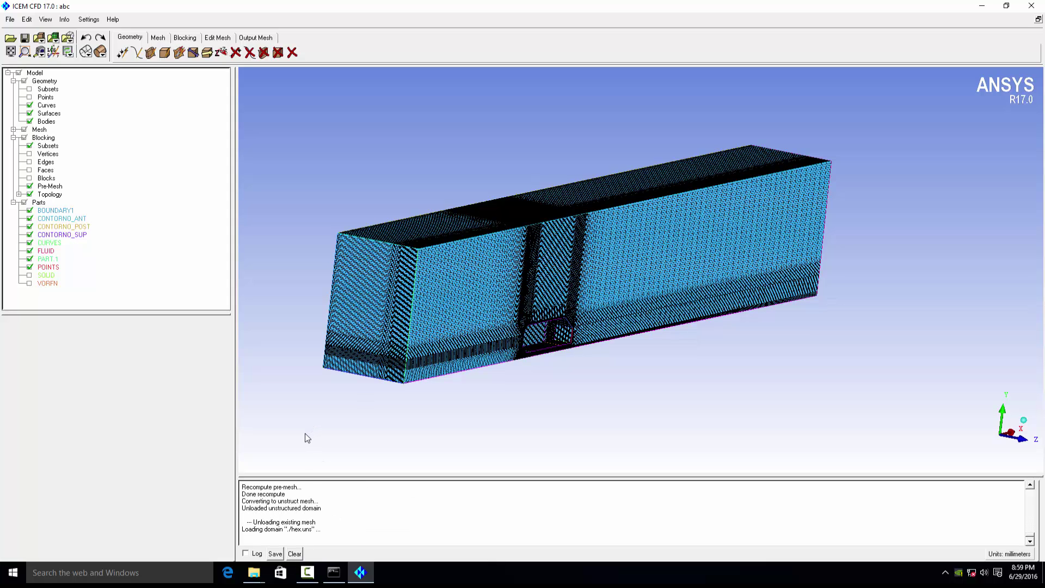
left_click(308, 574)
left_click(308, 578)
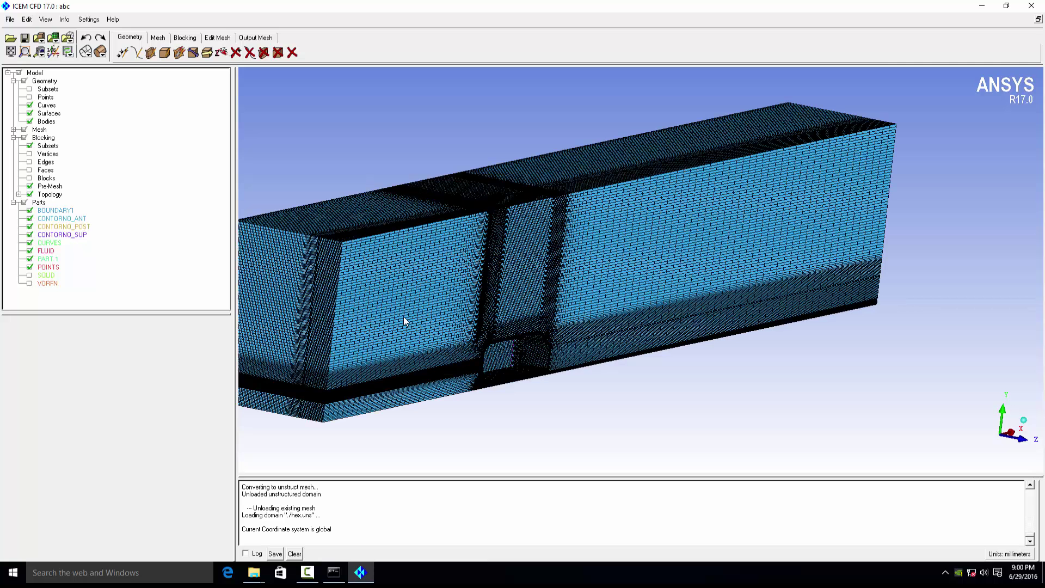
- Open the output solver setup for ANSYS Fluent and bring up the part boundary conditions
left_click_drag(405, 320, 369, 355)
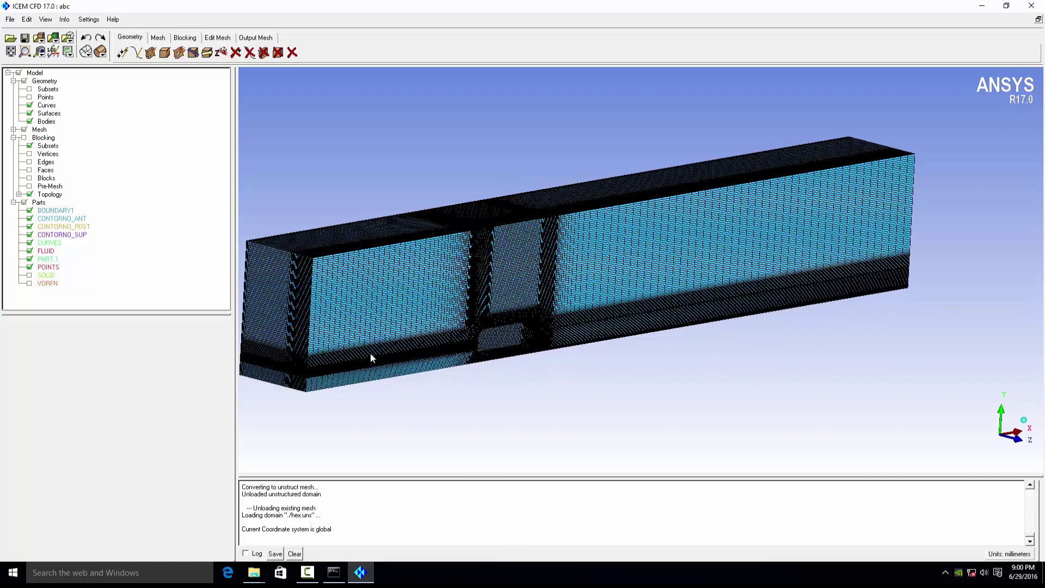
scroll(409, 341, "up", 10)
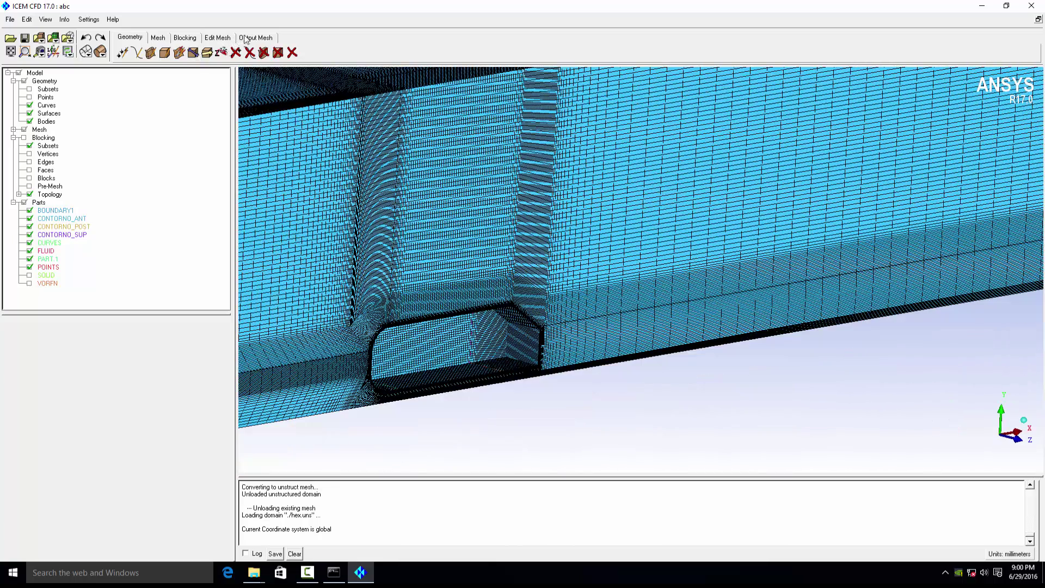
left_click(248, 38)
left_click(122, 53)
left_click(137, 52)
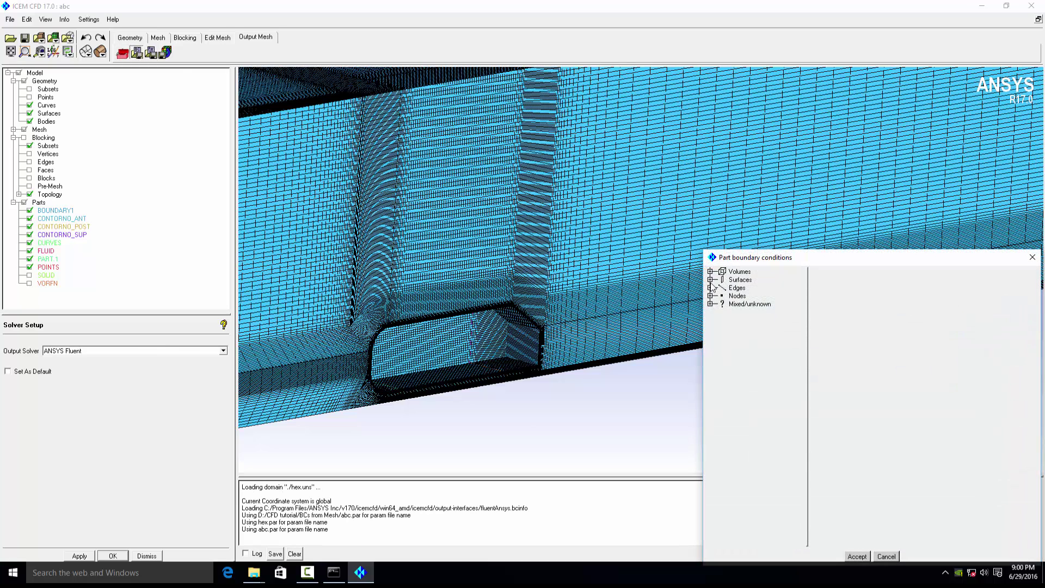
- Expand the one-sided surfaces to review BOUNDARY1's wall condition and accept the part boundary conditions
left_click(711, 280)
left_click_drag(754, 258, 201, 221)
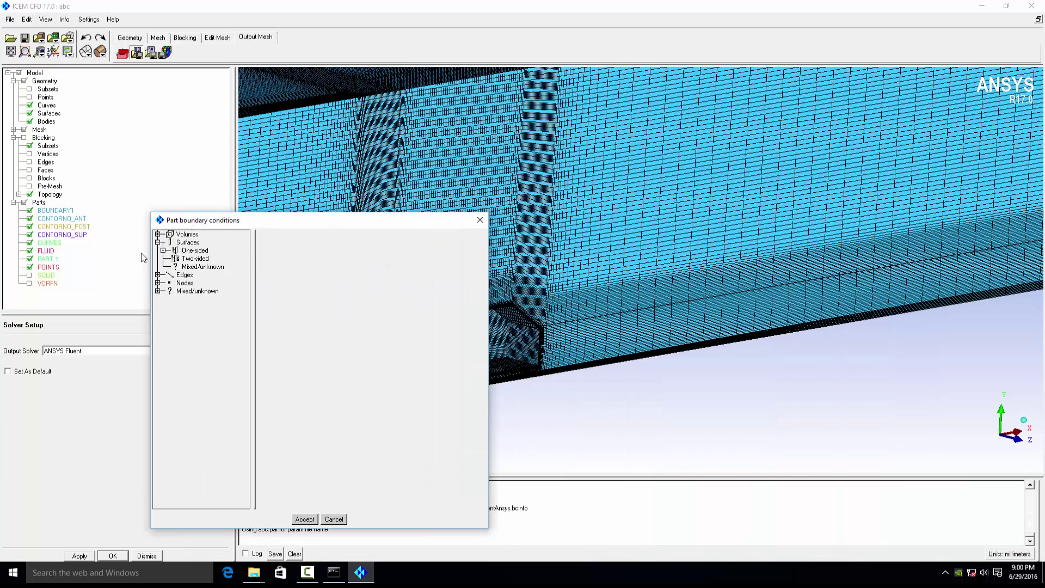
left_click(163, 251)
left_click(169, 258)
left_click(175, 266)
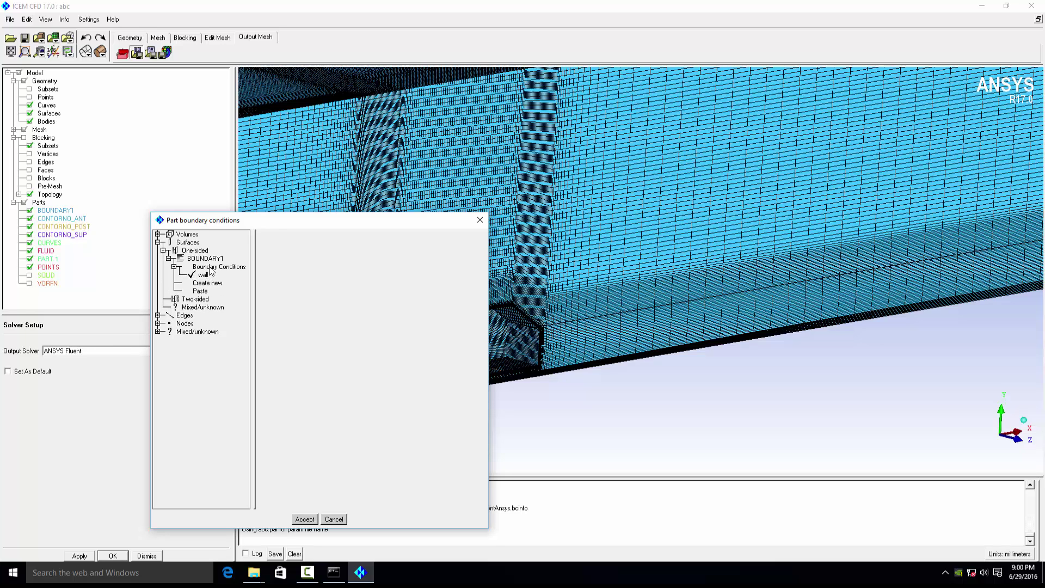
left_click(204, 275)
scroll(572, 239, "down", 5)
left_click_drag(604, 289, 335, 499)
left_click(305, 520)
- Start writing the mesh for the solver and save the current abc project first
left_click(161, 54)
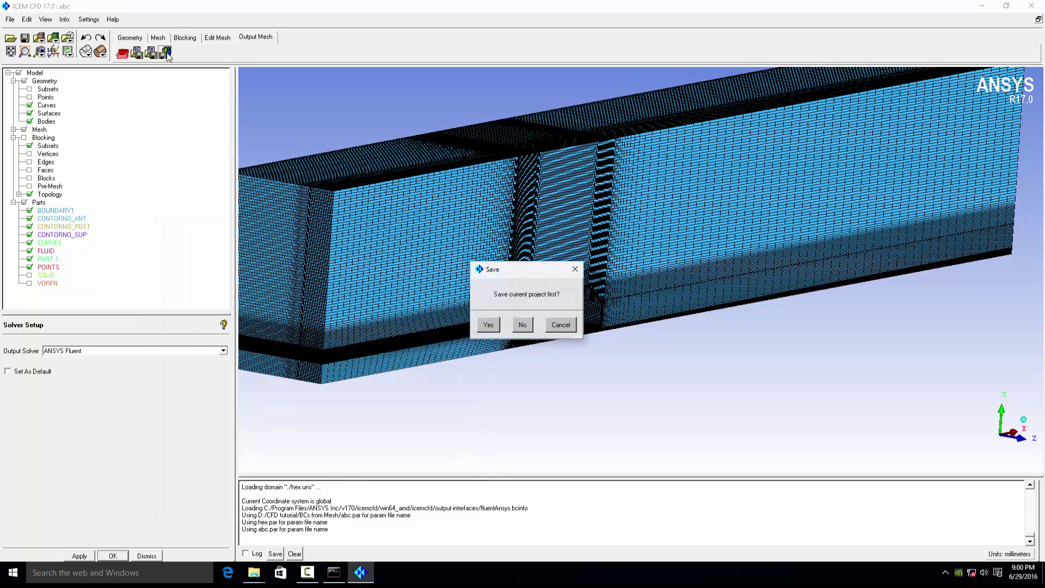
left_click(488, 325)
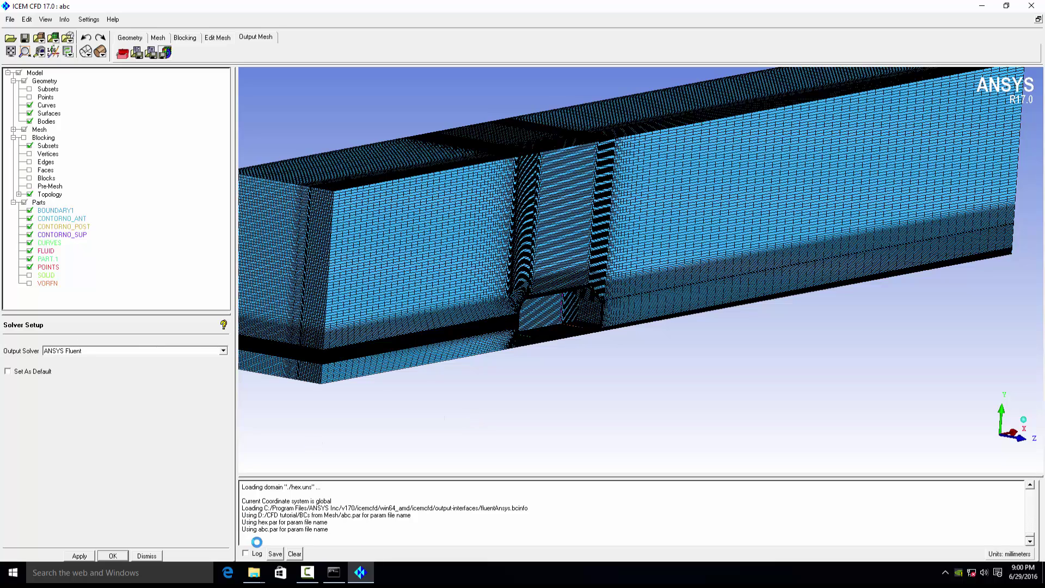
- Switch to File Explorer, close the cfd (J:) window and copy the path of the BCs from Mesh folder
left_click(254, 572)
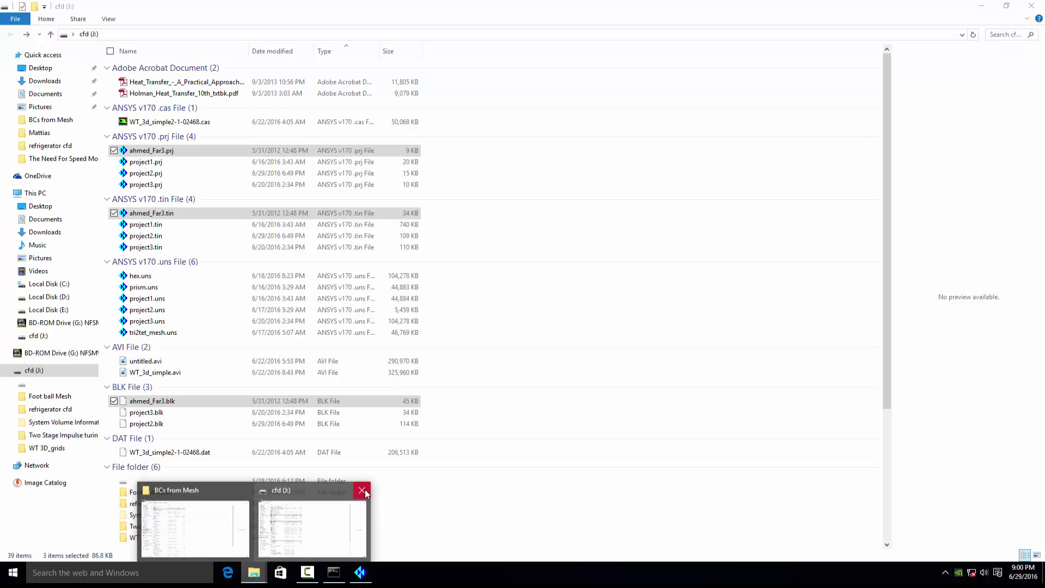
left_click(362, 490)
left_click(254, 522)
left_click(282, 34)
key("cmd+c")
right_click(283, 34)
left_click(303, 68)
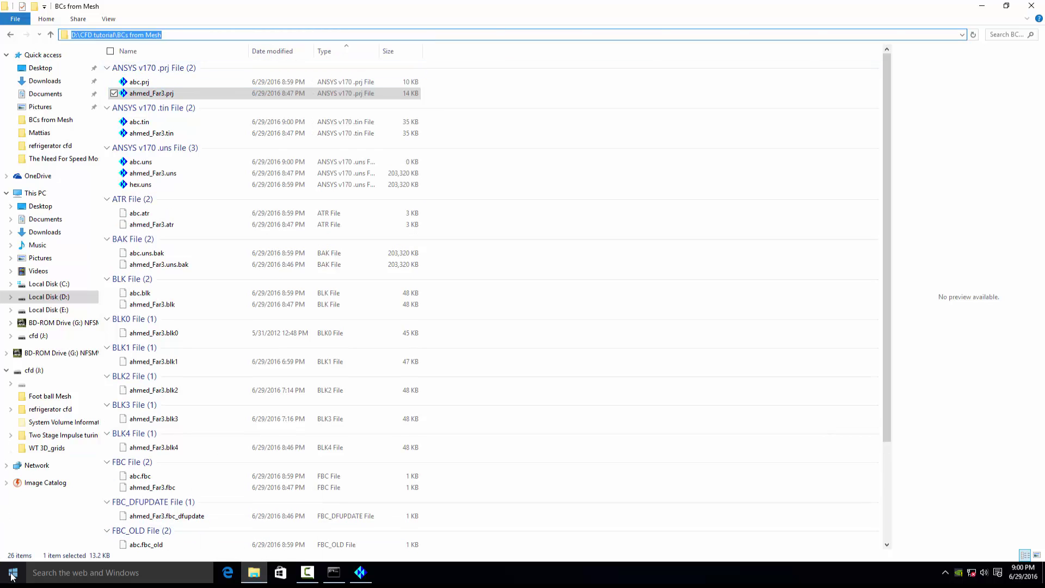
- Launch Fluent 17.0 in 3D with the working directory set to D:\CFD tutorial\BCs from Mesh
left_click(46, 573)
type("fluent")
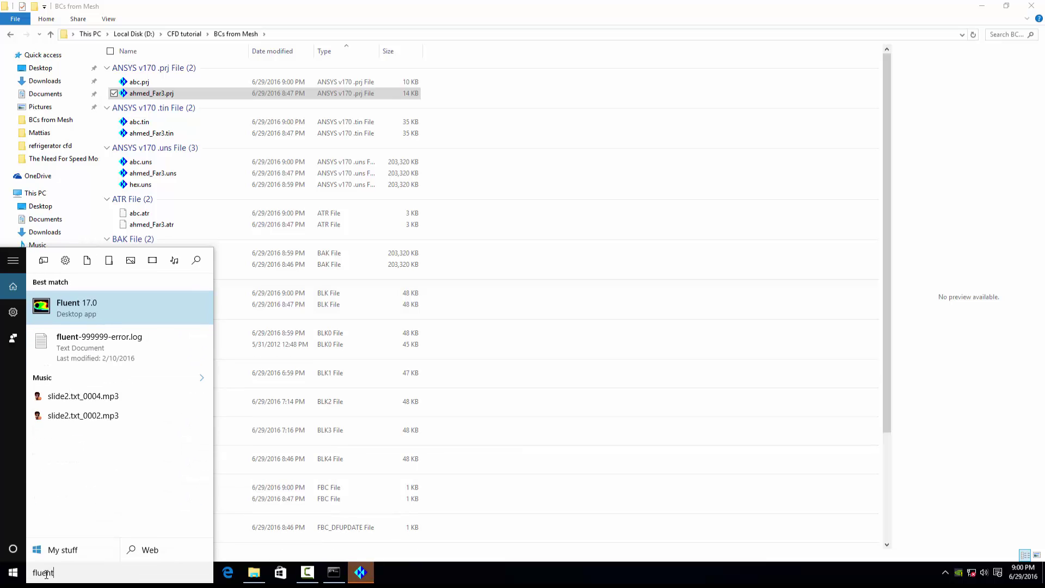
key("Return")
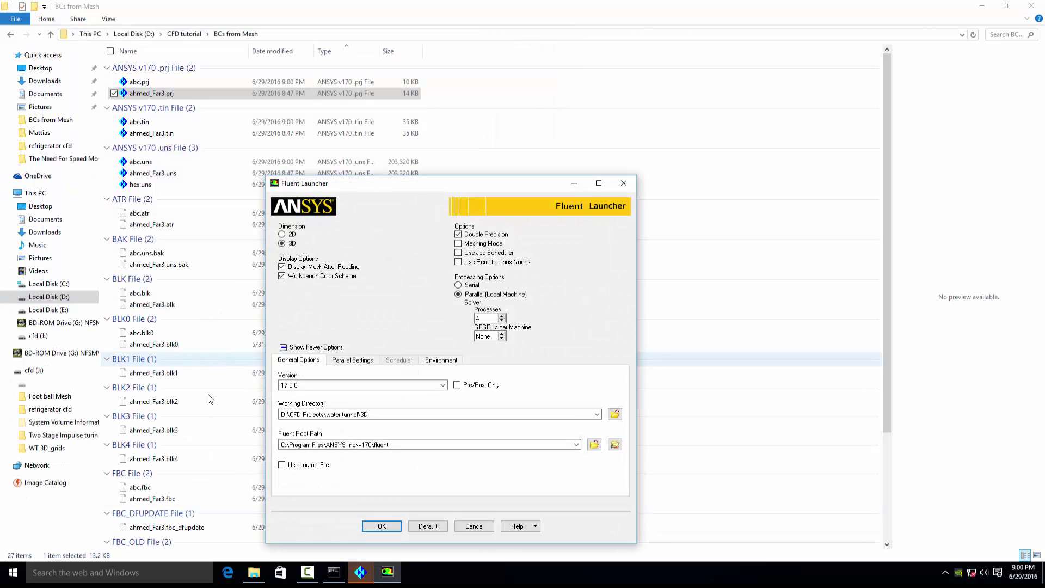
left_click_drag(381, 415, 277, 421)
right_click(304, 417)
left_click(329, 462)
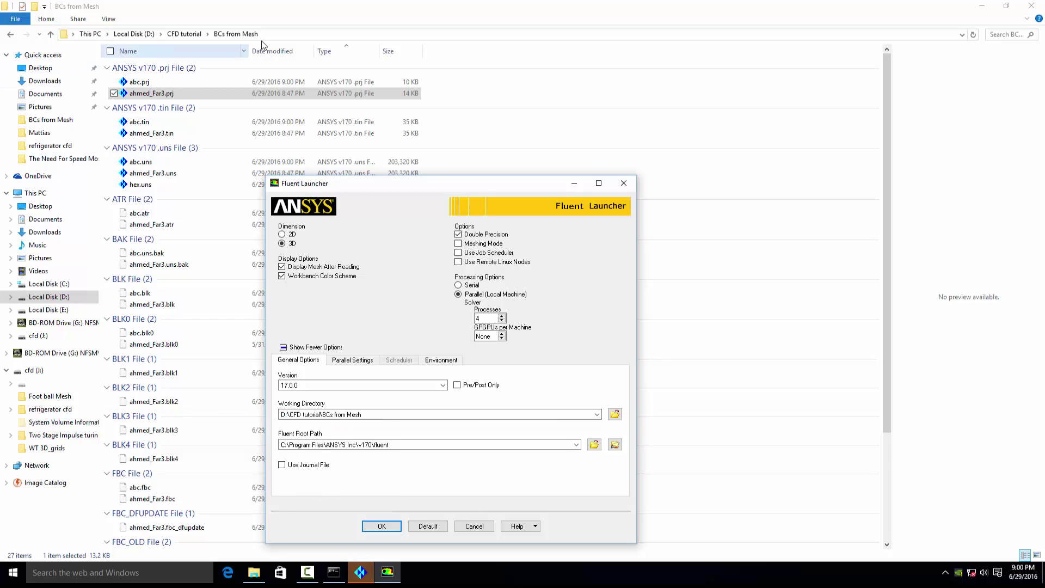
left_click(386, 525)
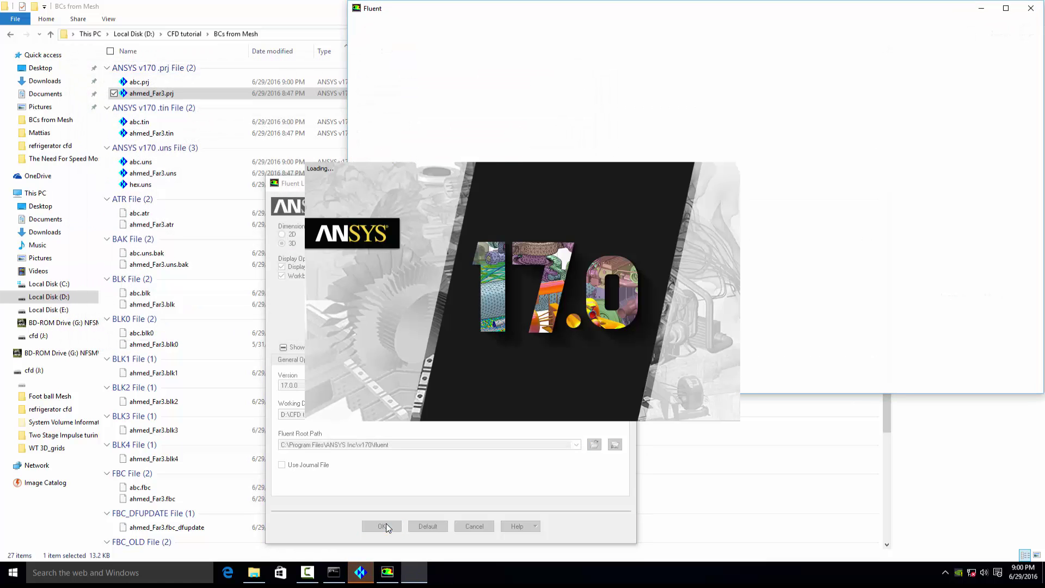
- Switch back to ICEM CFD and export abc.uns as a 3D Fluent mesh, overwriting fluent.msh
left_click(360, 572)
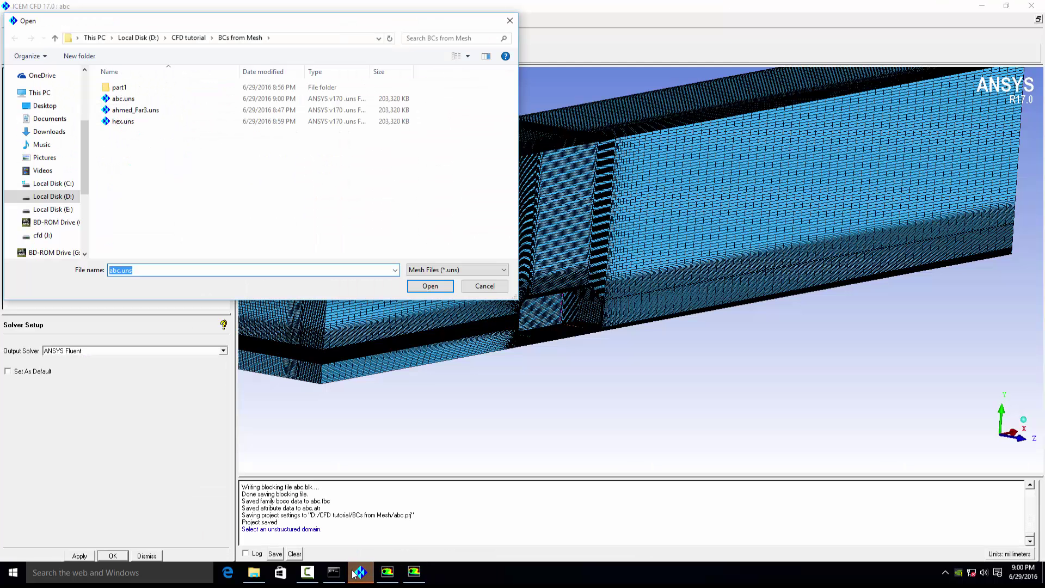
left_click(420, 281)
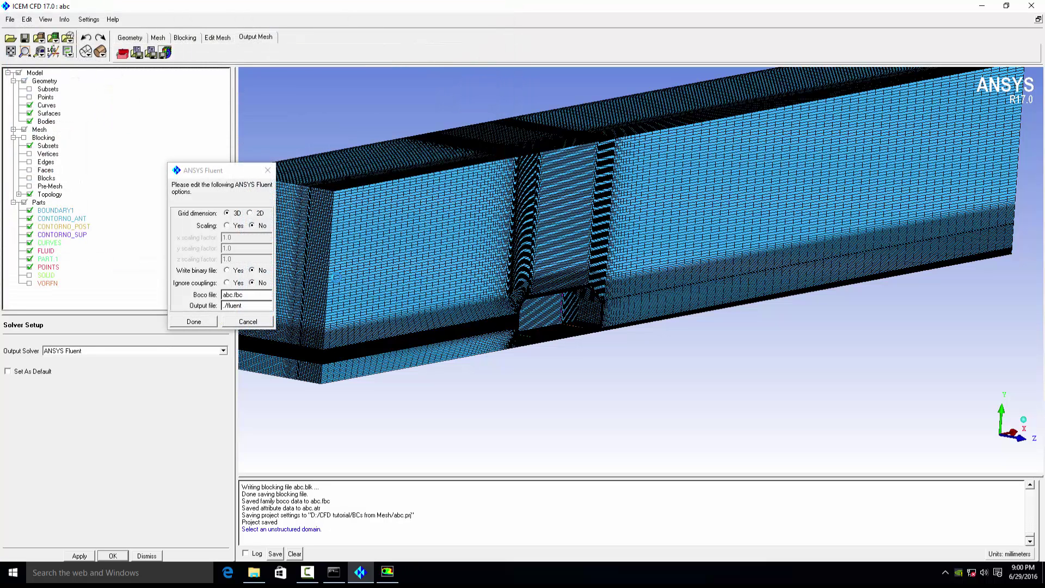
left_click(197, 321)
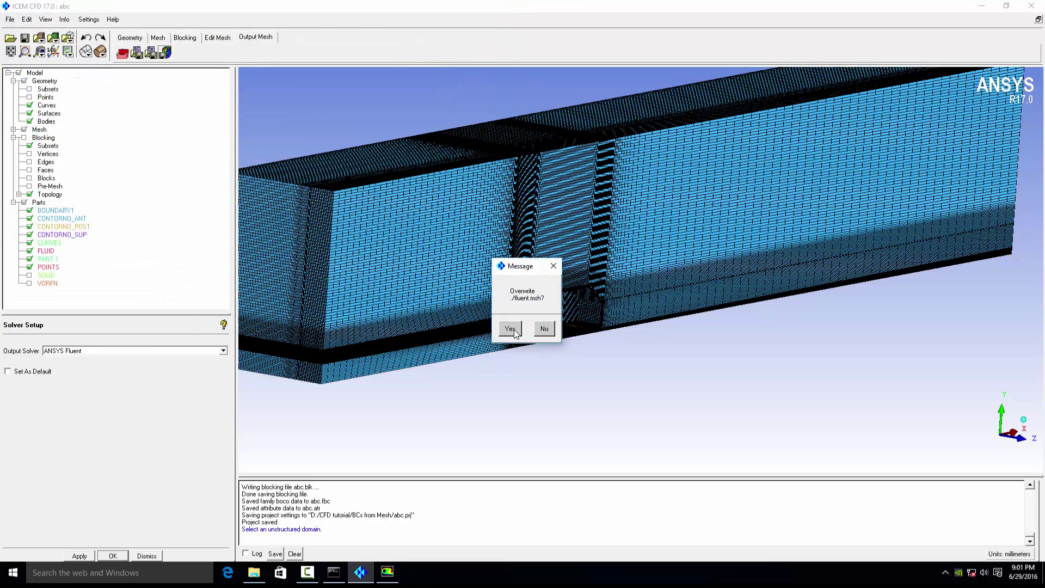
left_click(510, 328)
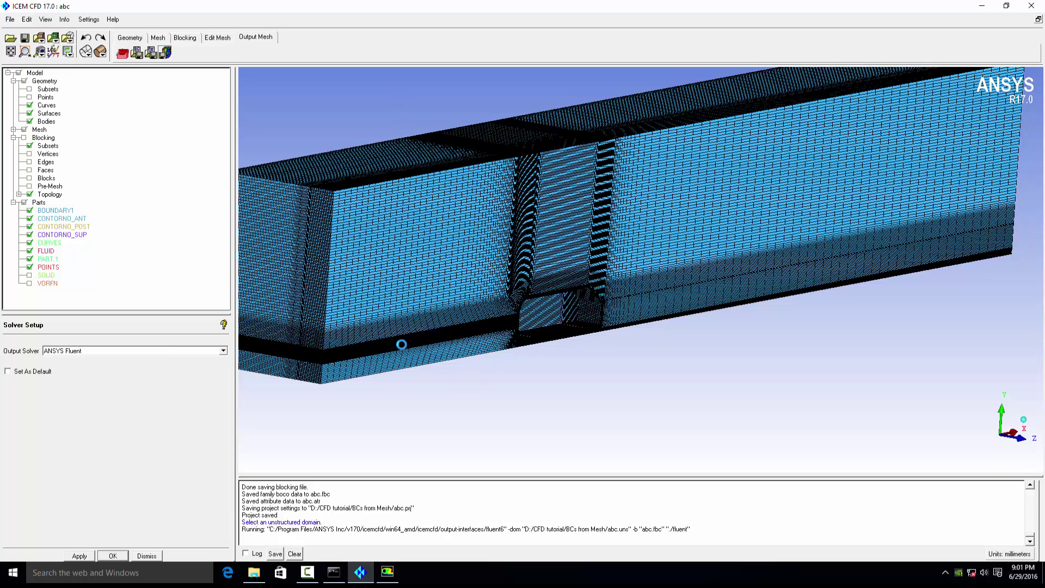
- Switch to Fluent, read the mesh file fluent.msh from the BCs from Mesh folder and maximize the Fluent window
mouse_move(390, 573)
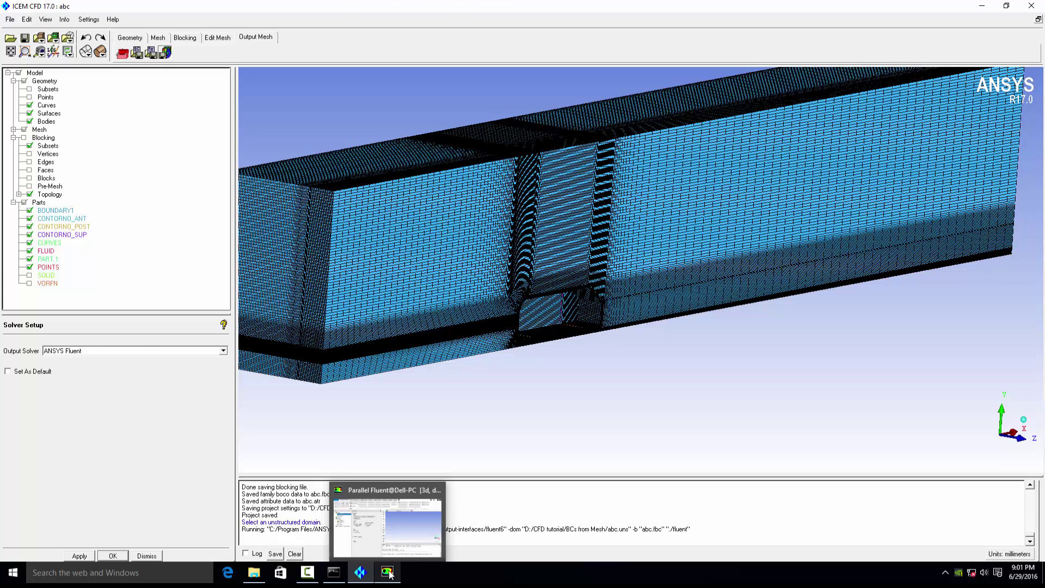
left_click(390, 573)
left_click(364, 23)
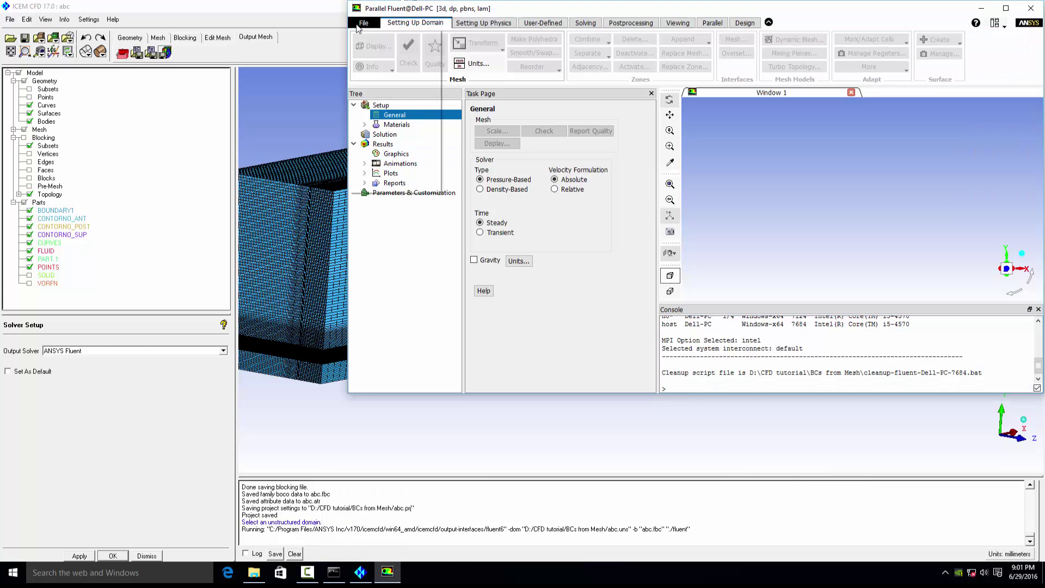
mouse_move(426, 40)
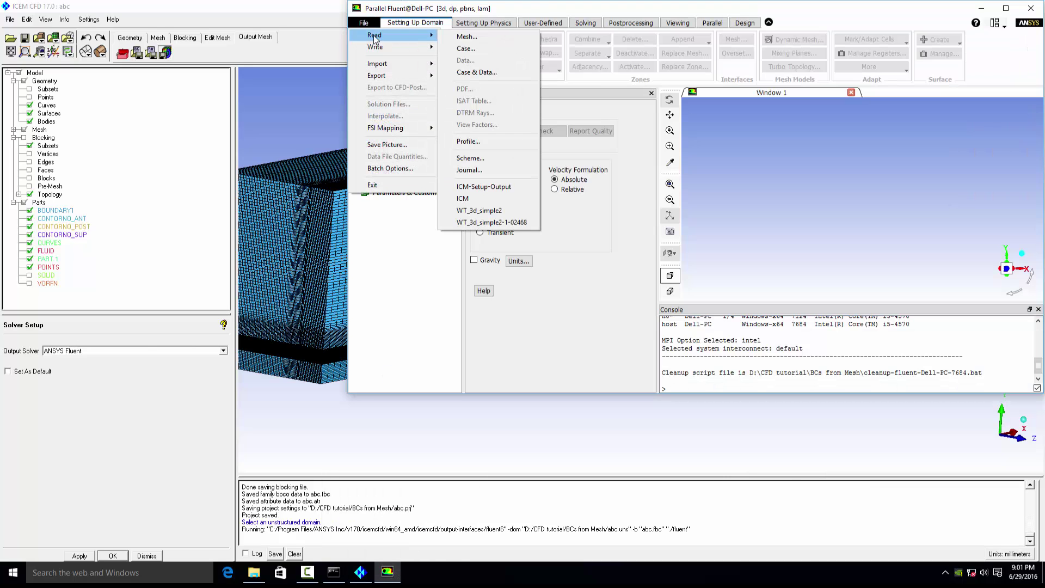
left_click(467, 37)
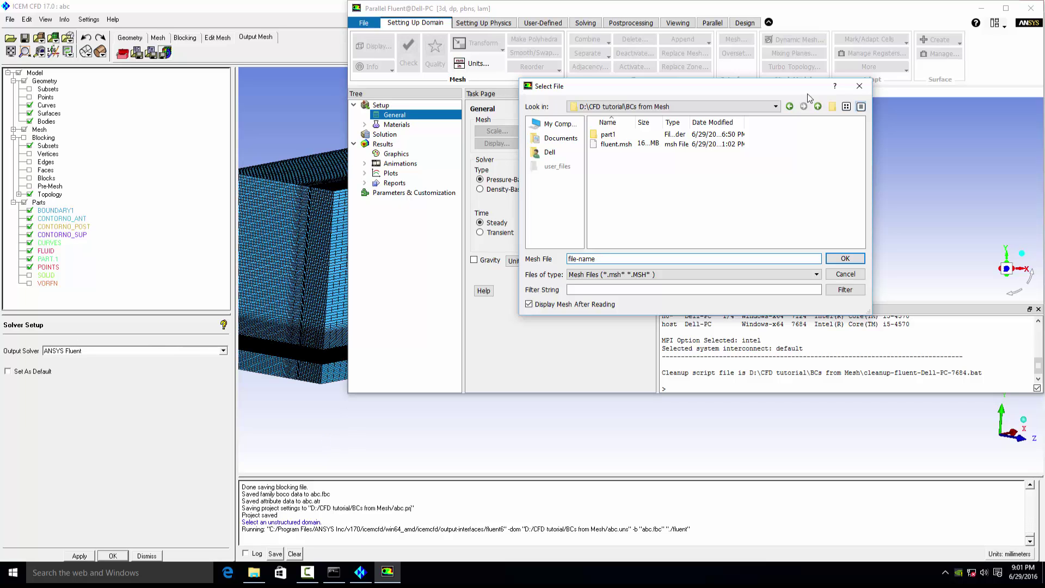
left_click_drag(746, 119, 798, 119)
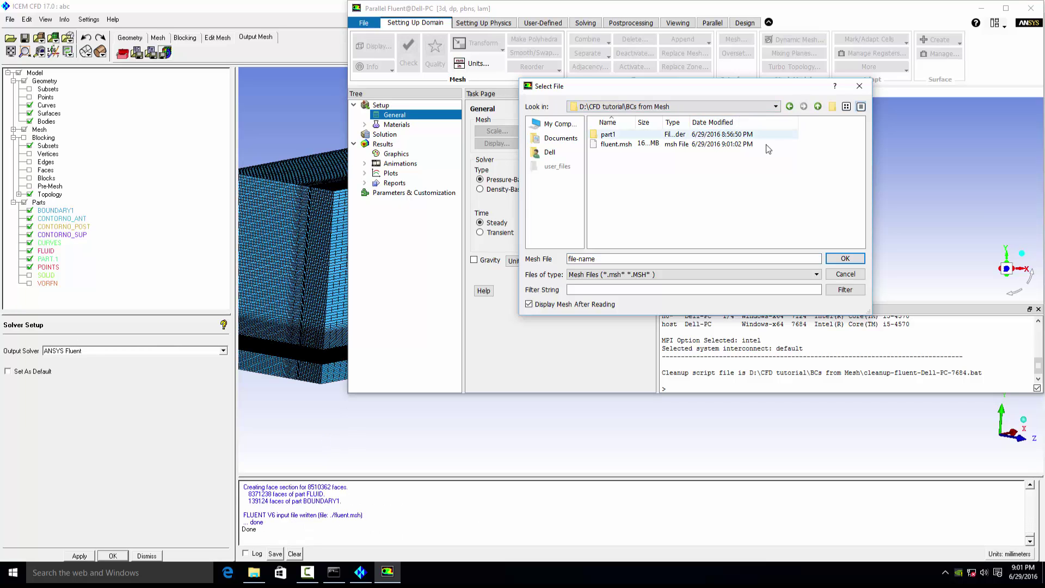
right_click(702, 180)
left_click(715, 182)
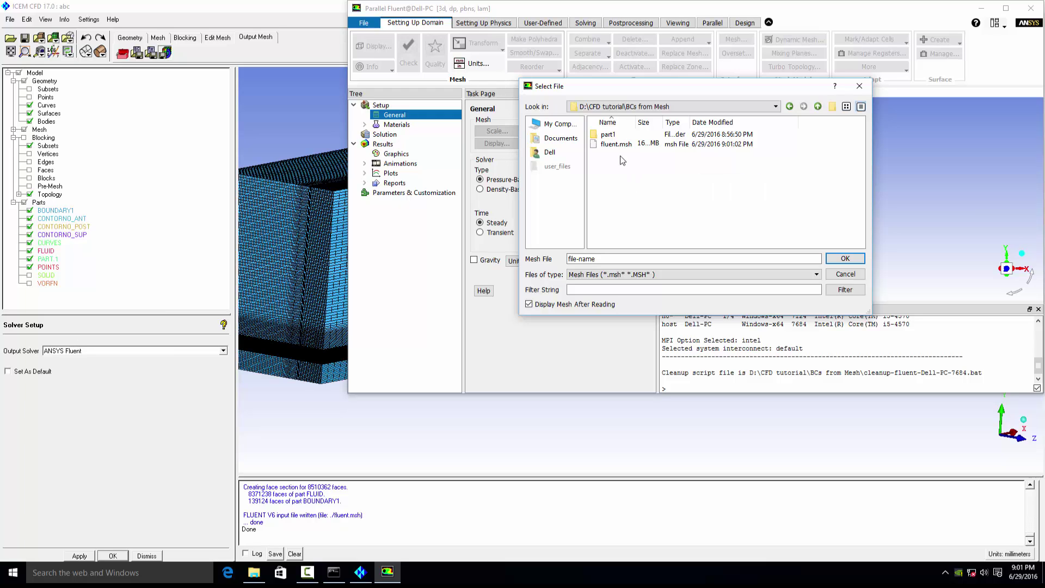
left_click(616, 146)
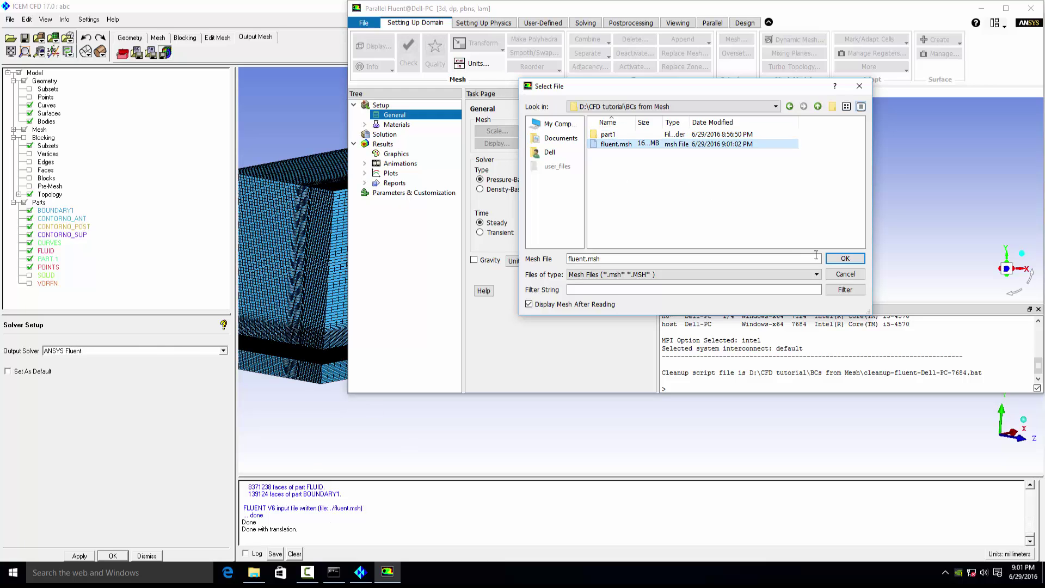
left_click(834, 261)
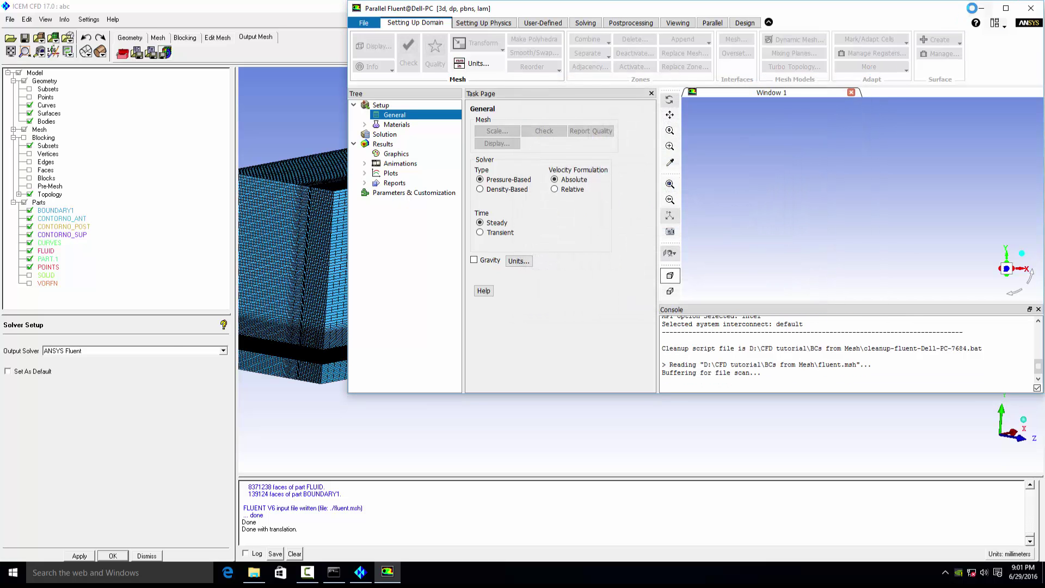
left_click(1006, 9)
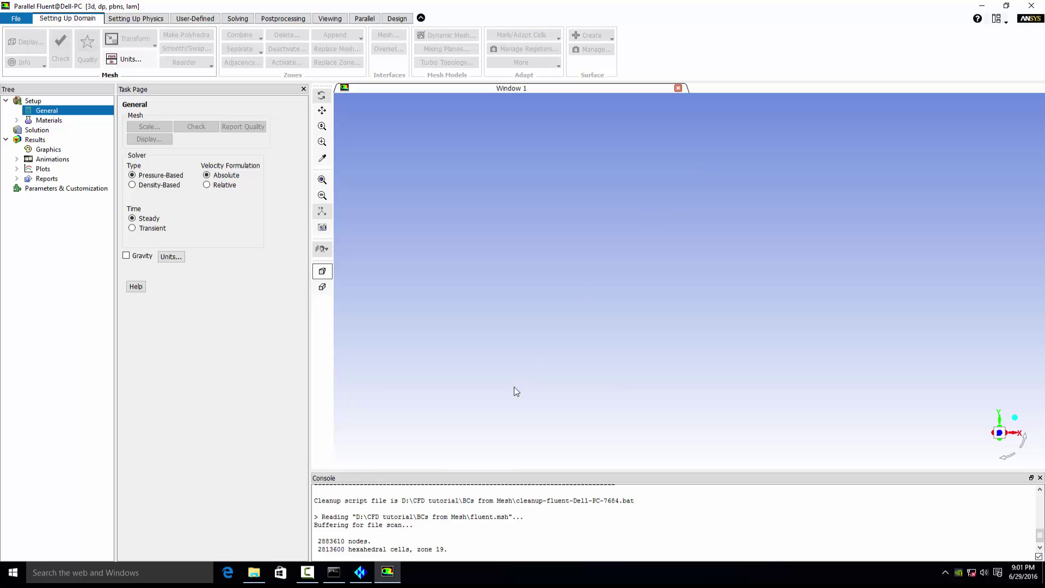
- Switch to ICEM CFD and clear the model for a new project without saving abc again
left_click(360, 571)
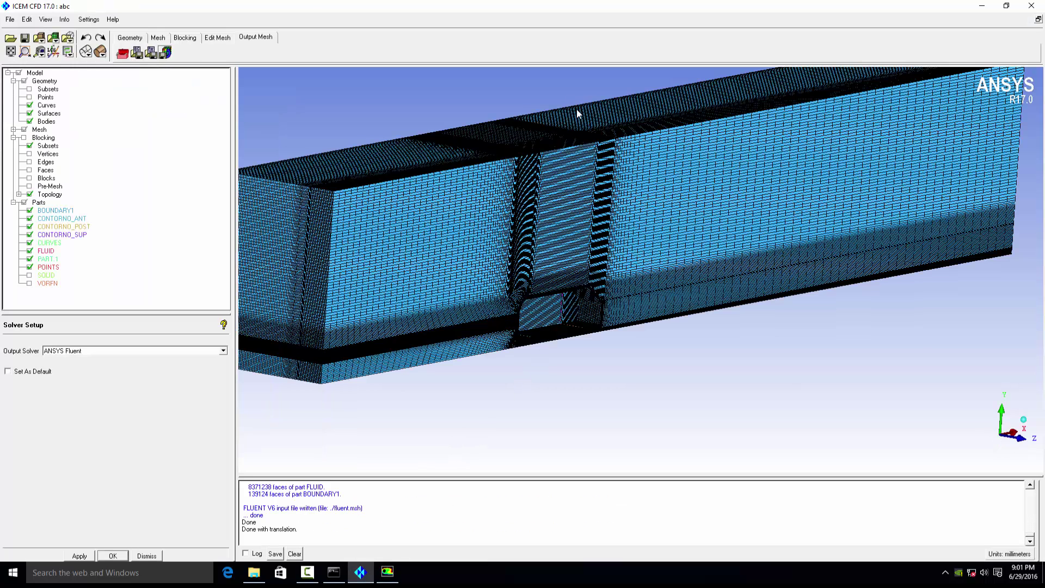
left_click(10, 19)
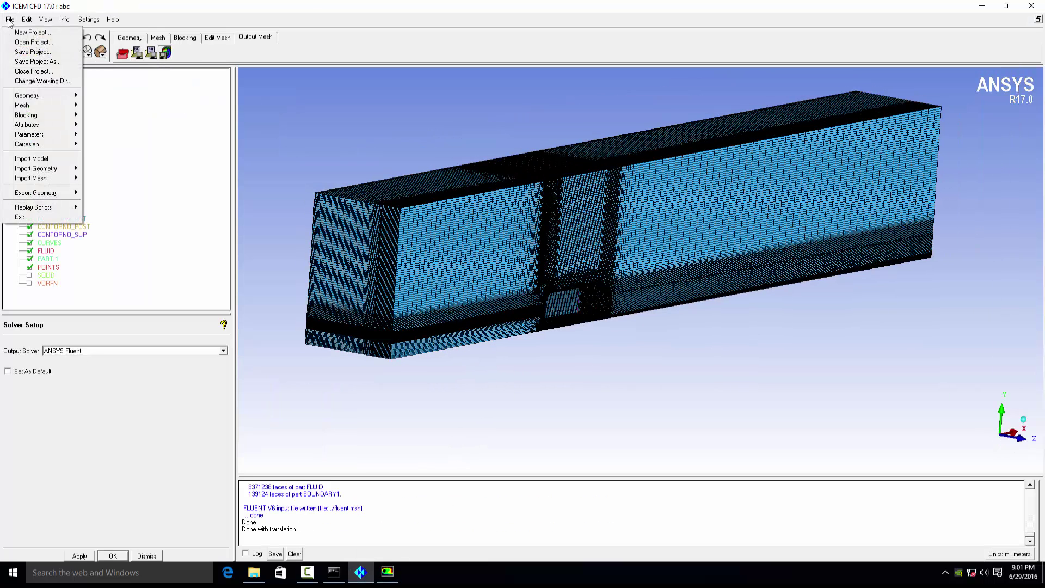
left_click(24, 42)
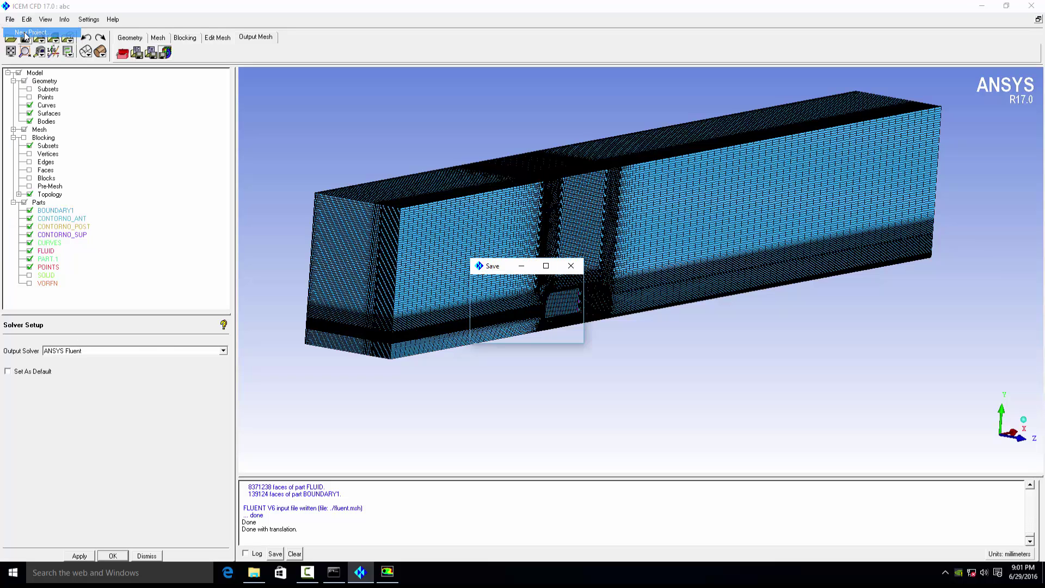
left_click(522, 330)
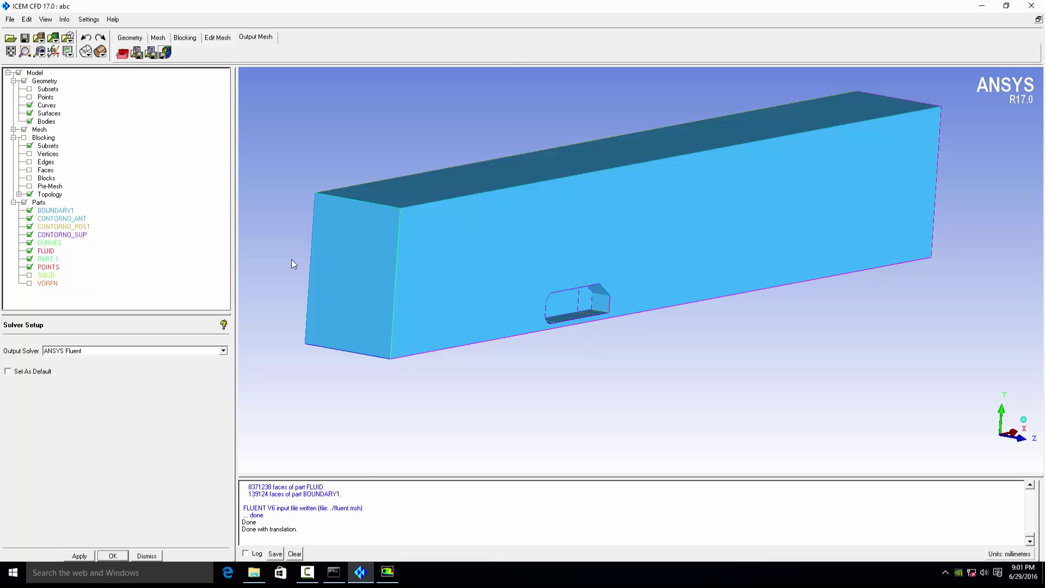
left_click(498, 289)
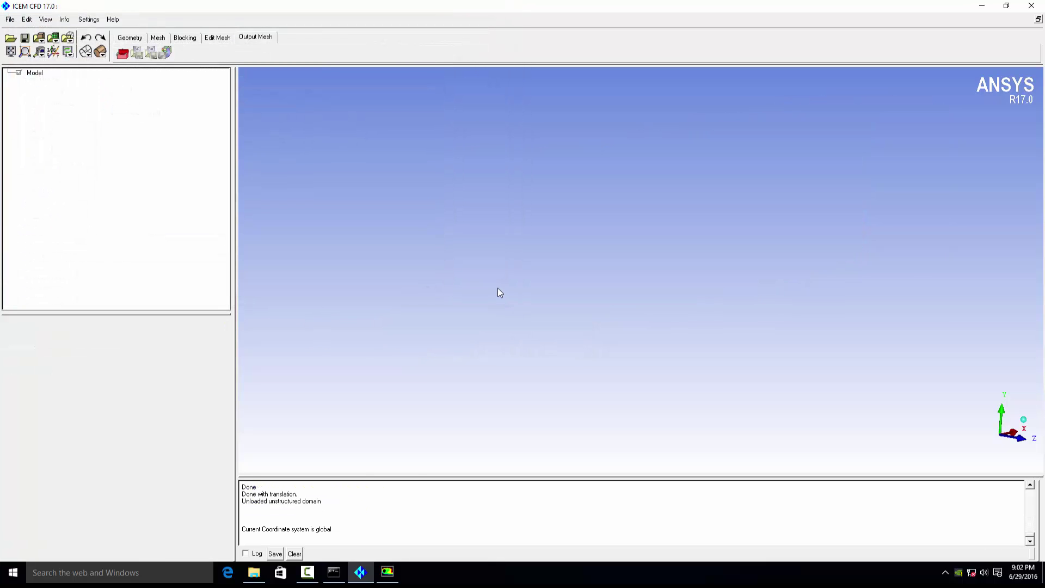
- Switch to Fluent, open the mesh display settings and examine the boundary1 surface around the body cutout
left_click(388, 575)
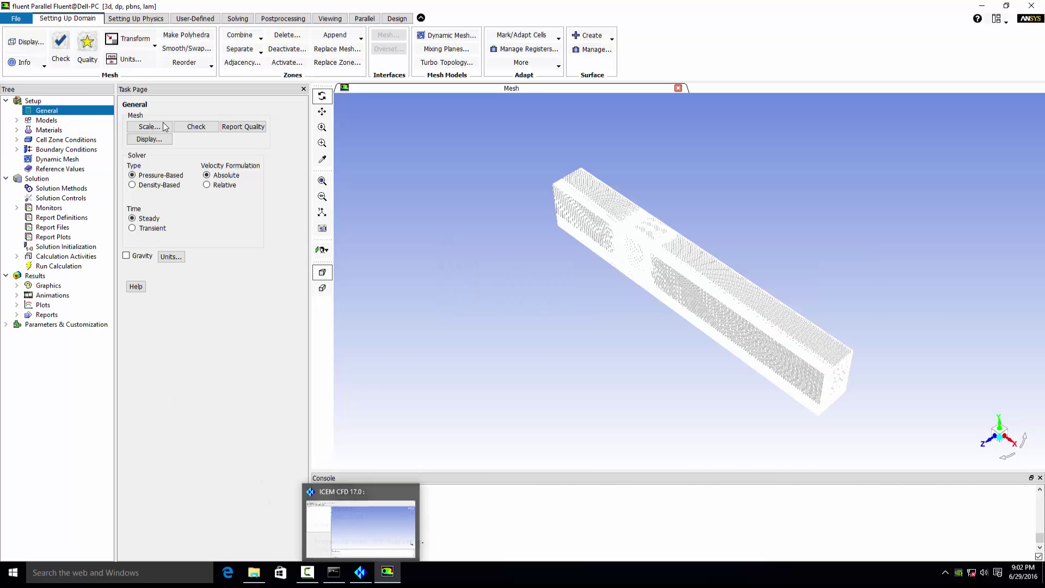
left_click(150, 139)
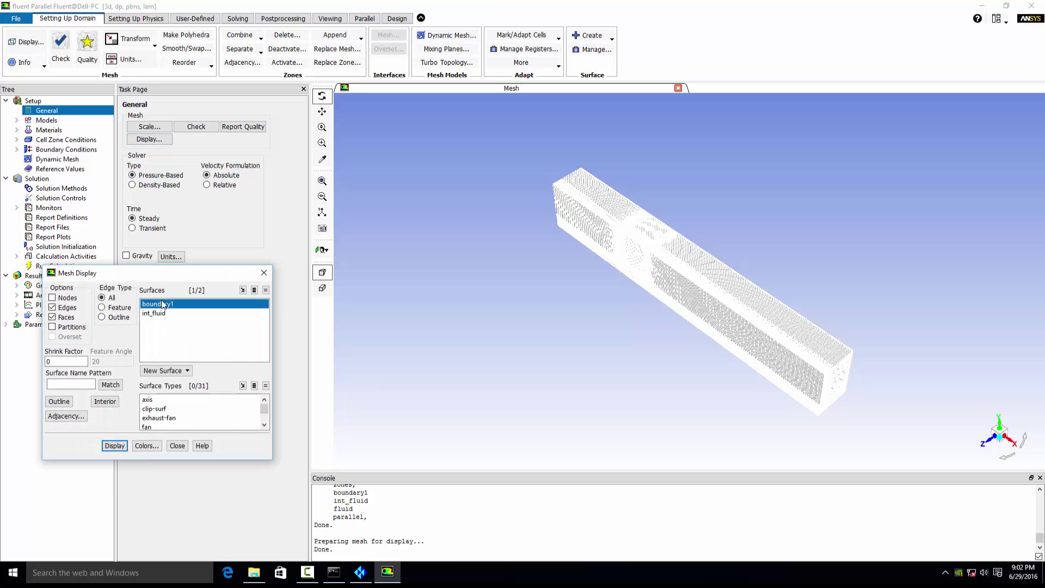
left_click_drag(609, 311, 599, 244)
middle_click_drag(599, 244, 682, 377)
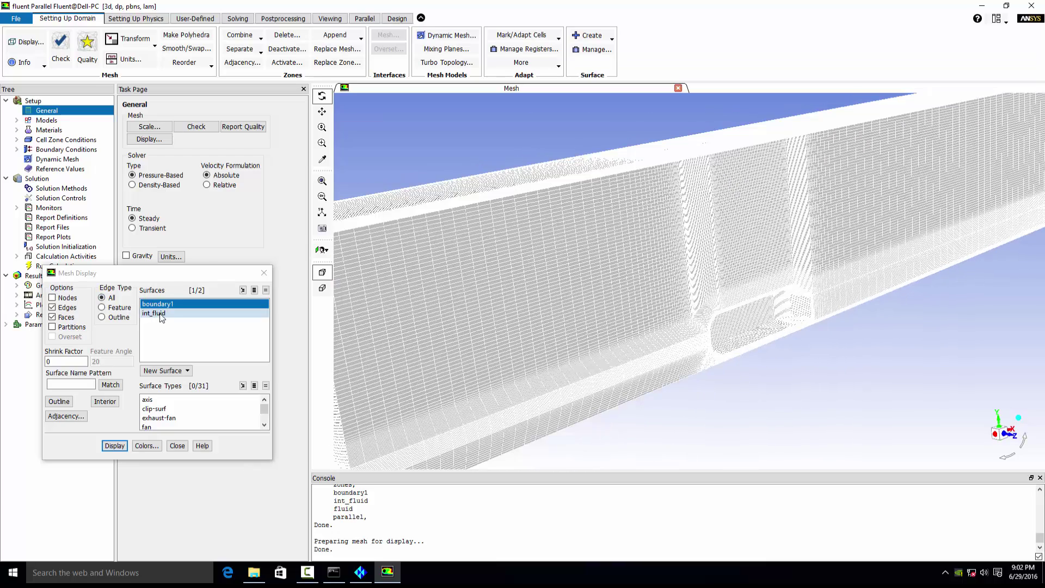
- Display boundary1 with edges only, without faces, and examine the wireframe around the Ahmed body
left_click(66, 309)
left_click(67, 308)
left_click(67, 318)
left_click(114, 446)
left_click_drag(659, 226, 463, 449)
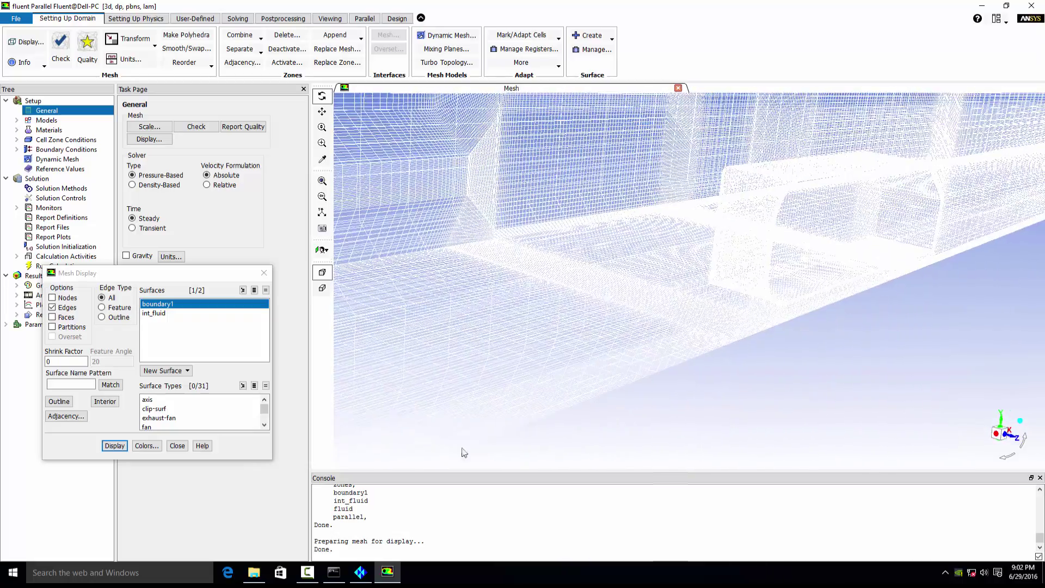
- Switch to ICEM CFD and import the Fluent mesh fluent.msh from the BCs from Mesh folder
left_click(359, 571)
left_click(11, 21)
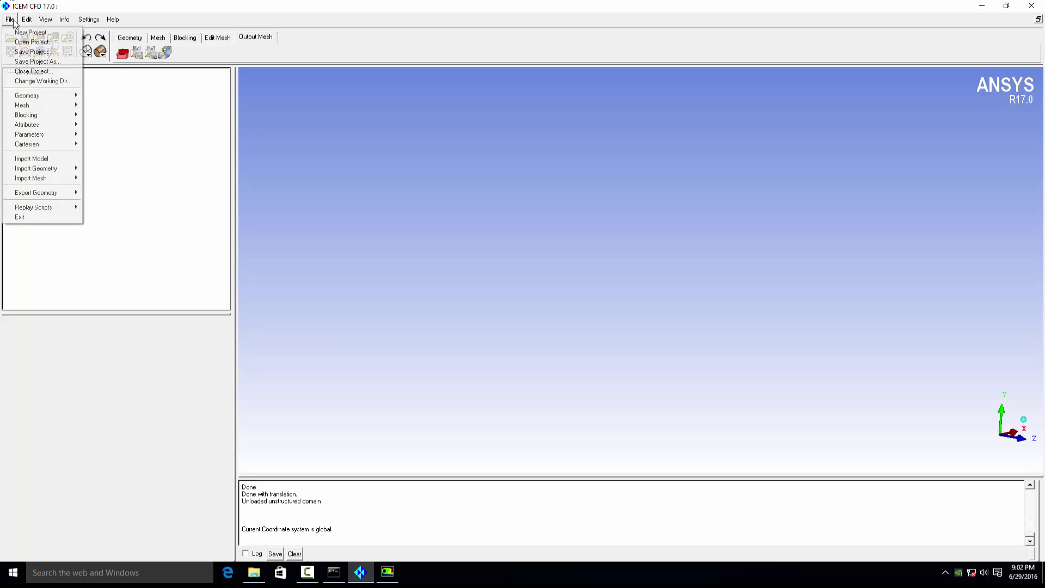
mouse_move(88, 178)
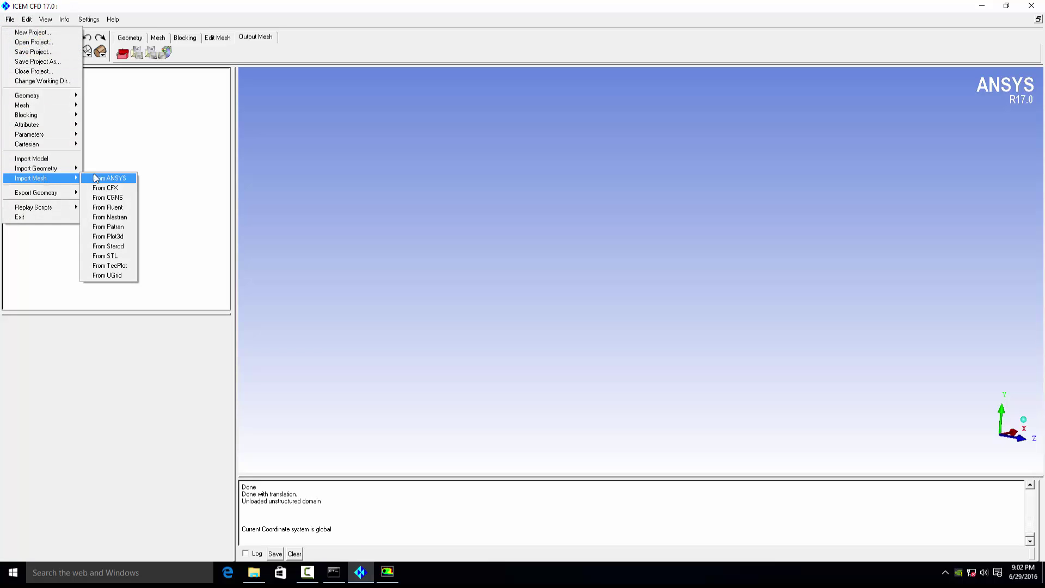
left_click(109, 207)
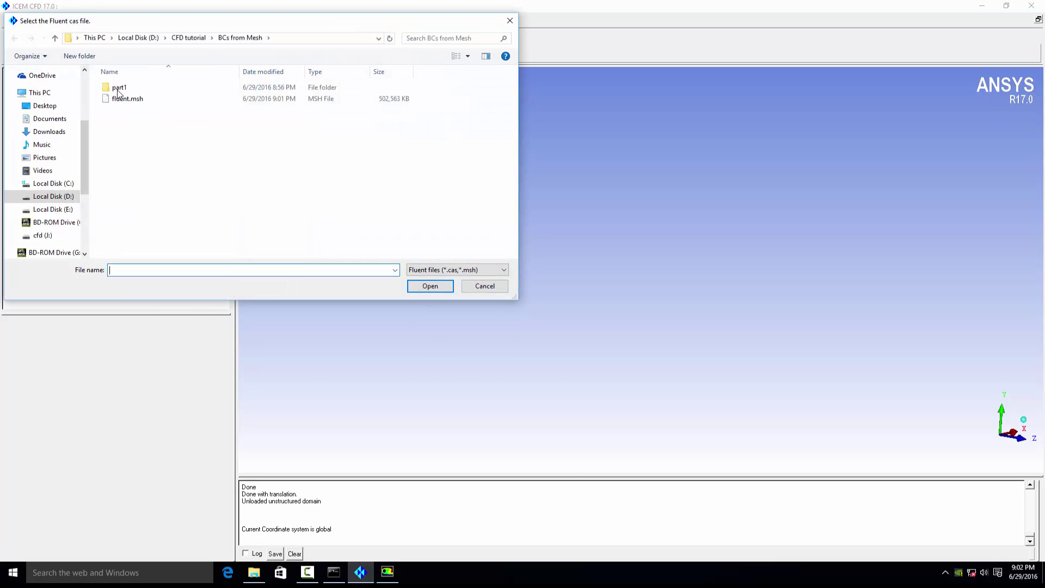
double_click(121, 99)
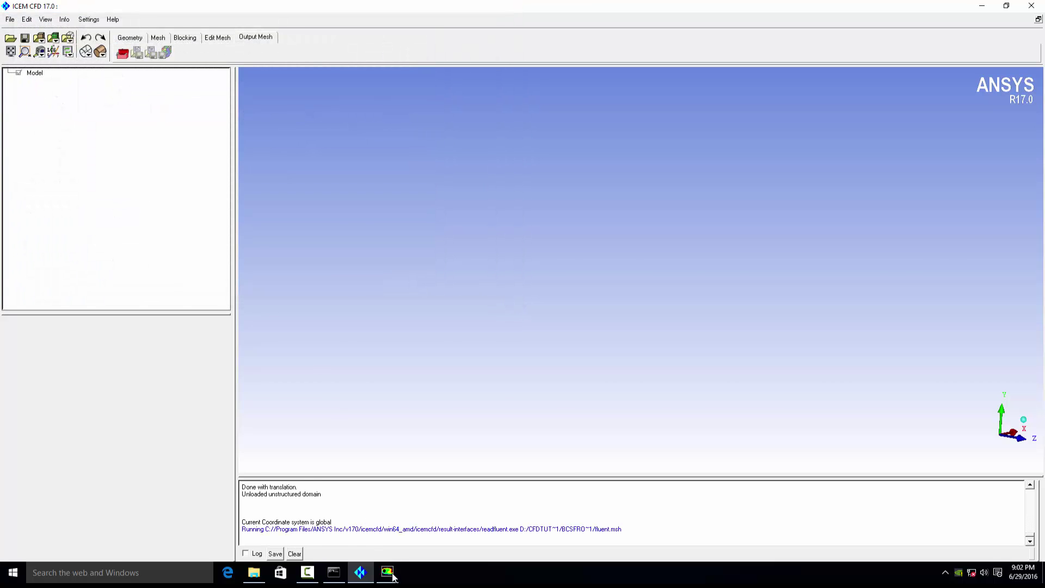
- Close Fluent and return to the ICEM CFD window with the imported mesh
left_click(396, 579)
left_click(1032, 5)
left_click(545, 299)
left_click(534, 300)
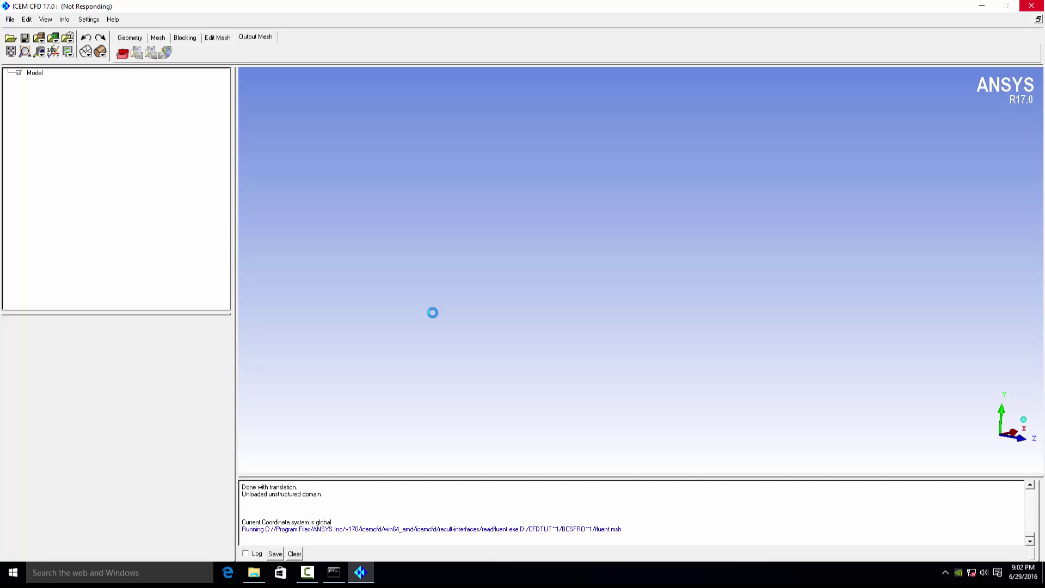
left_click(366, 578)
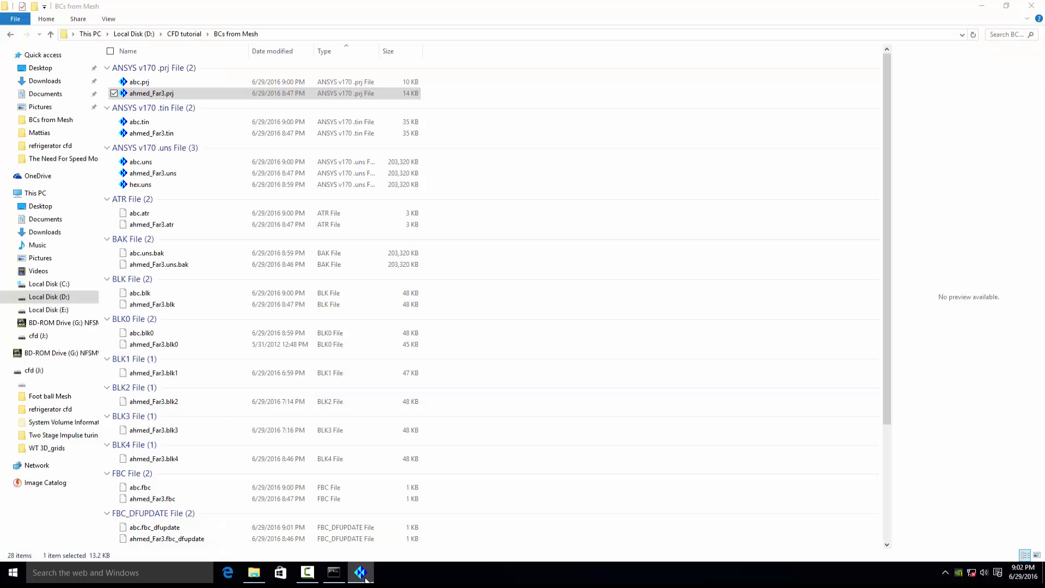
left_click(361, 573)
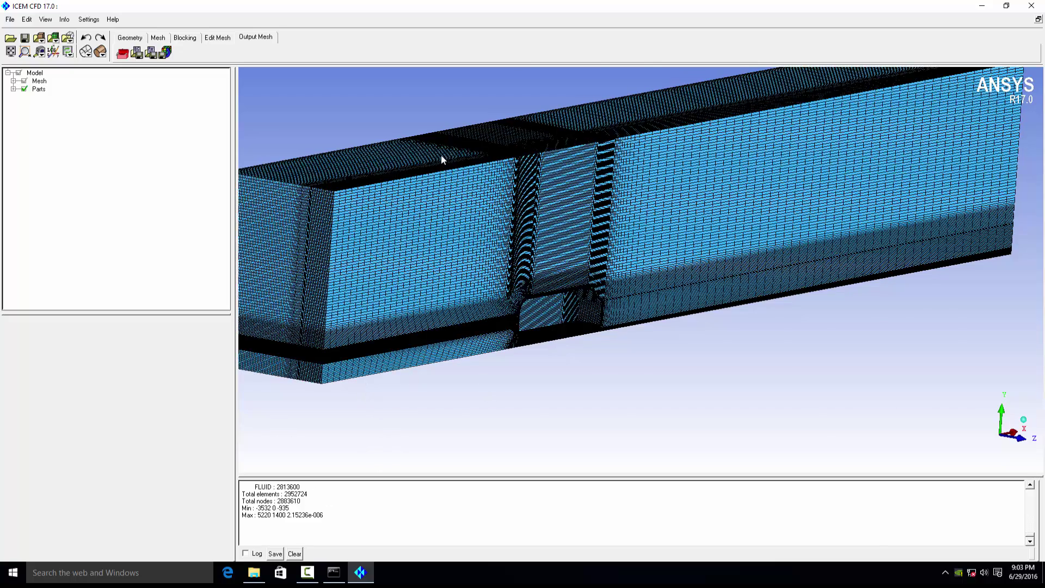
- Examine the imported surface mesh around the Ahmed body cutout and at the near end of the domain
scroll(441, 158, "up", 5)
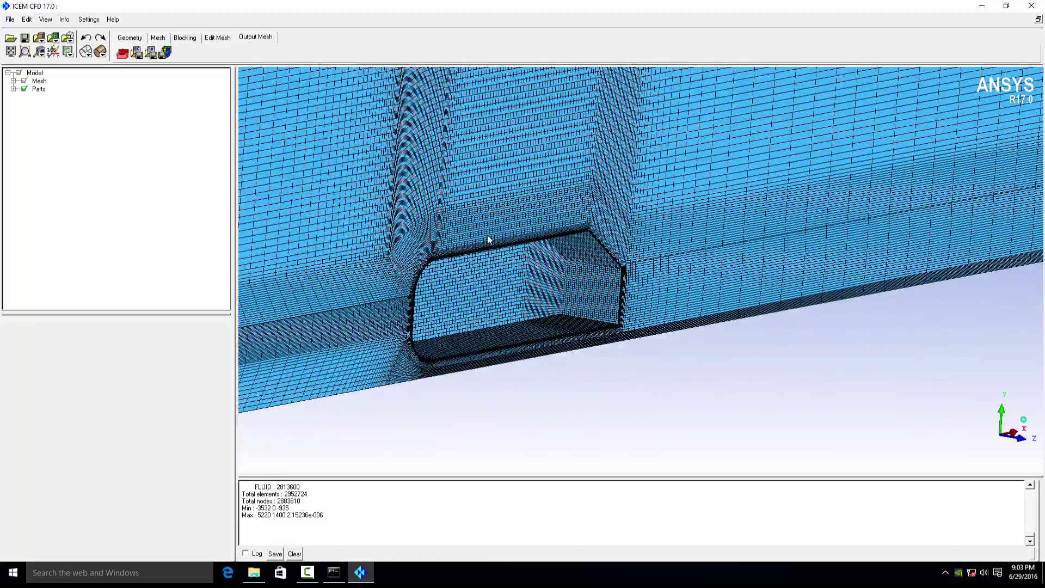
left_click_drag(488, 239, 474, 292)
scroll(473, 292, "up", 3)
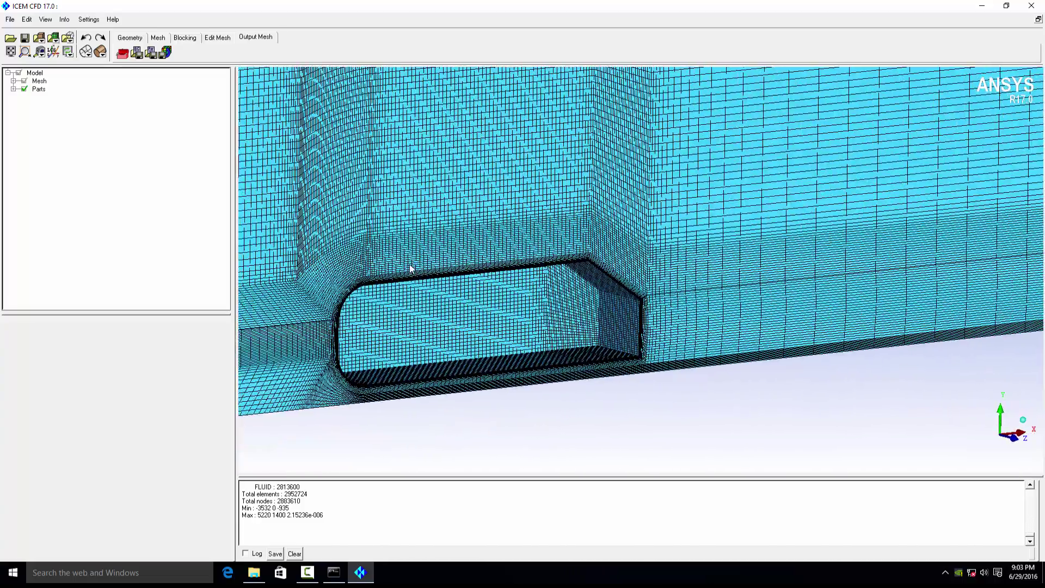
mouse_move(412, 269)
left_mouse_down()
mouse_move(502, 289)
mouse_move(336, 260)
left_mouse_up()
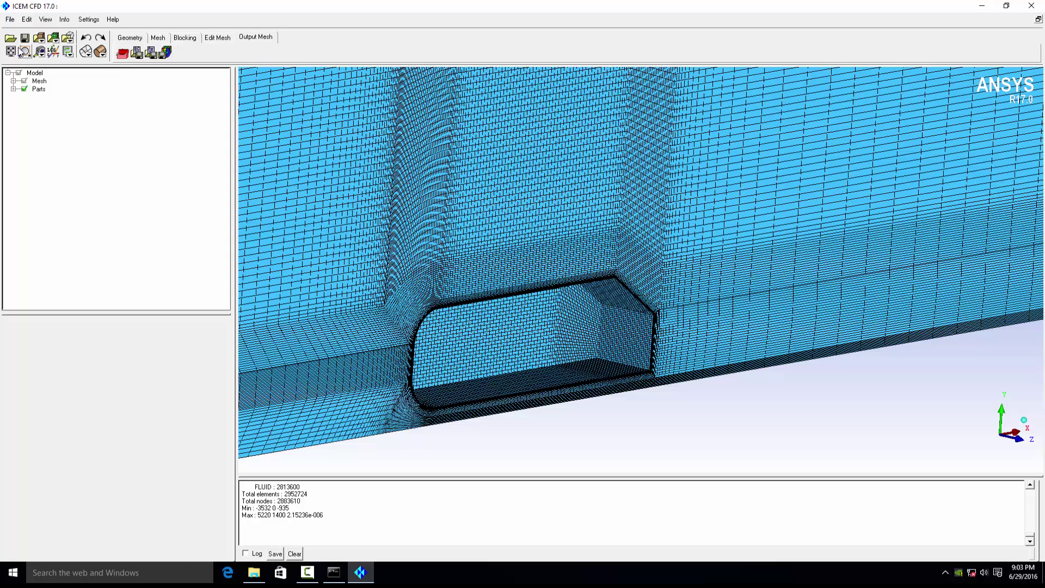
left_click(26, 19)
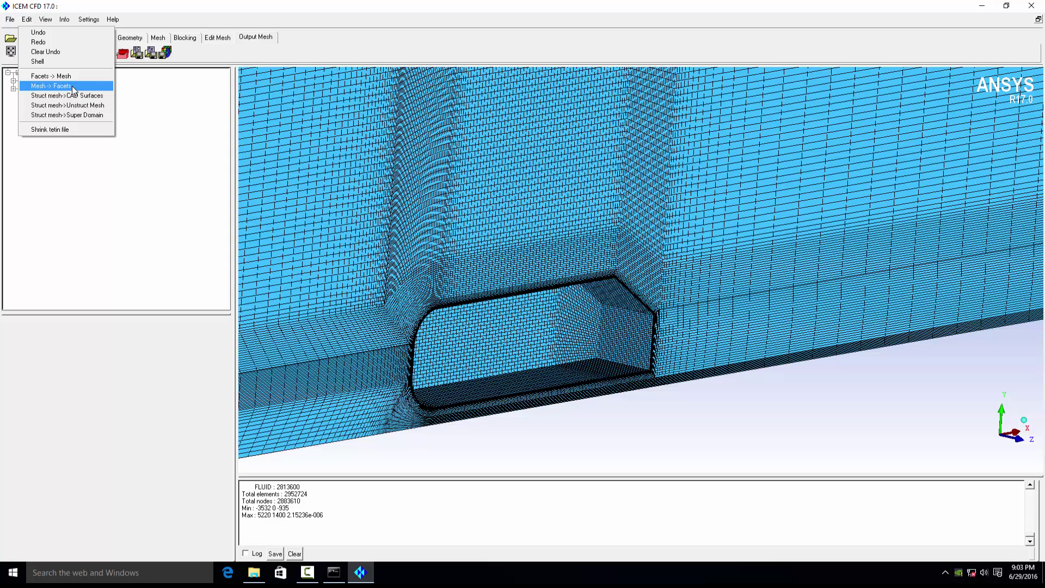
left_click_drag(390, 163, 433, 278)
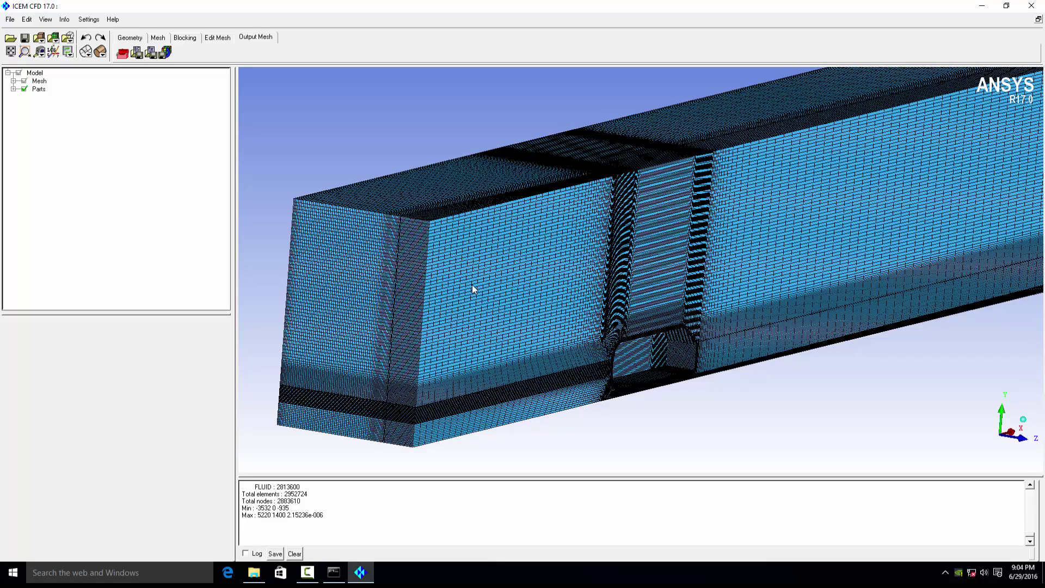
left_click_drag(338, 262, 420, 224)
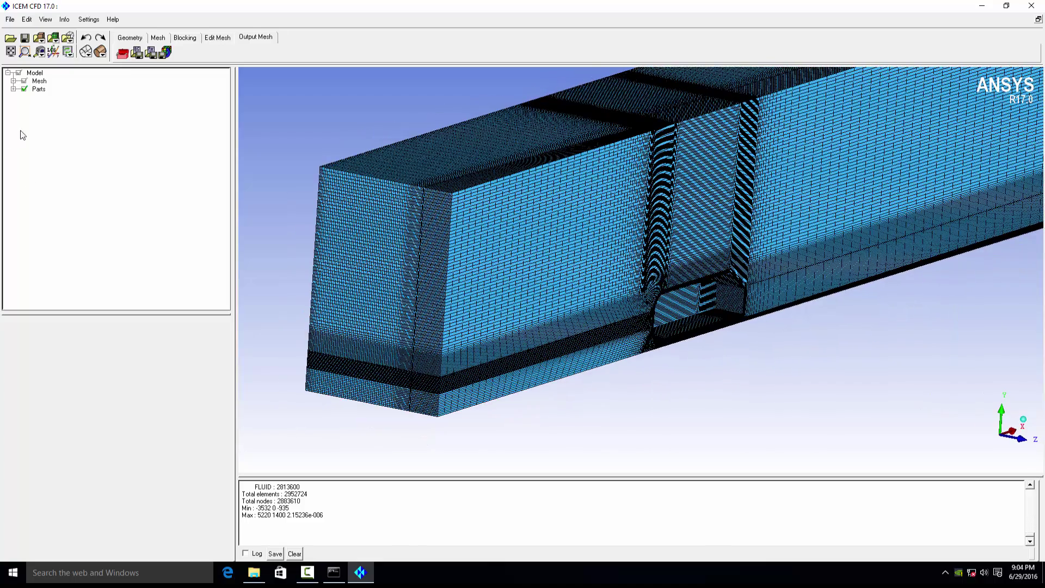
- Start a new part named in, expand the Mesh and Parts branches, and pick one mesh element on the domain's near end face
right_click(33, 88)
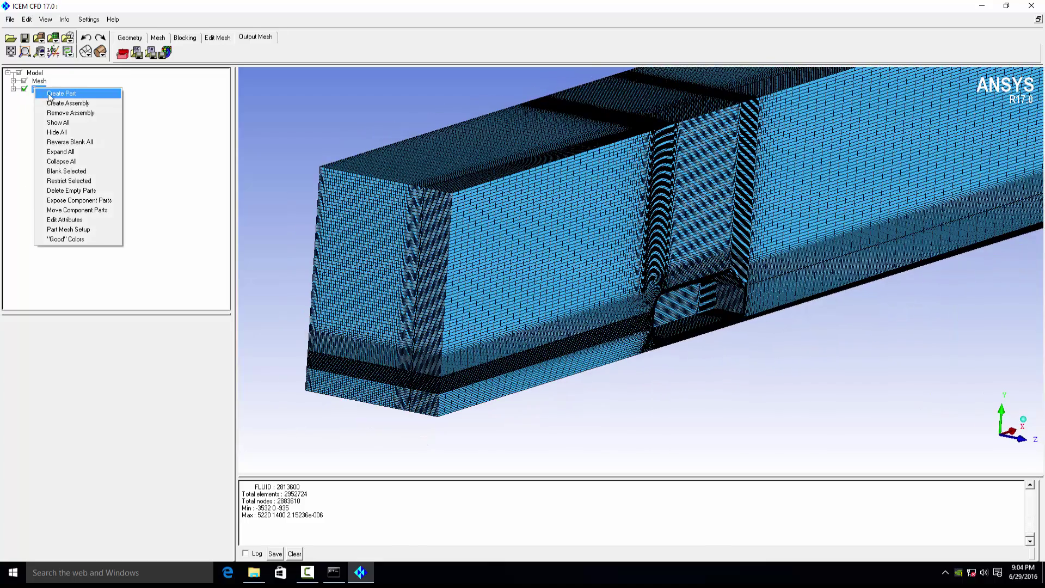
left_click(54, 93)
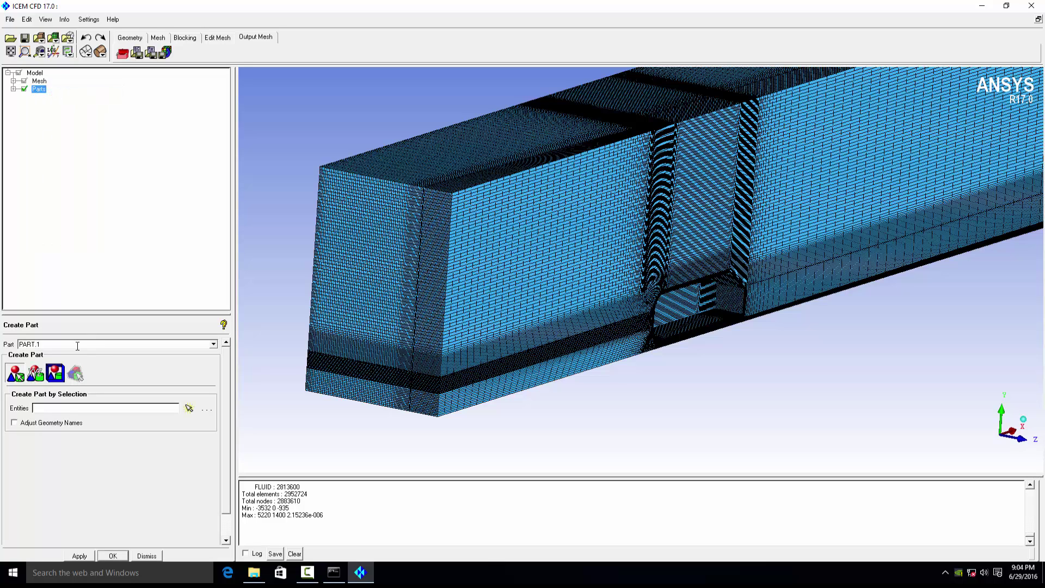
type("in")
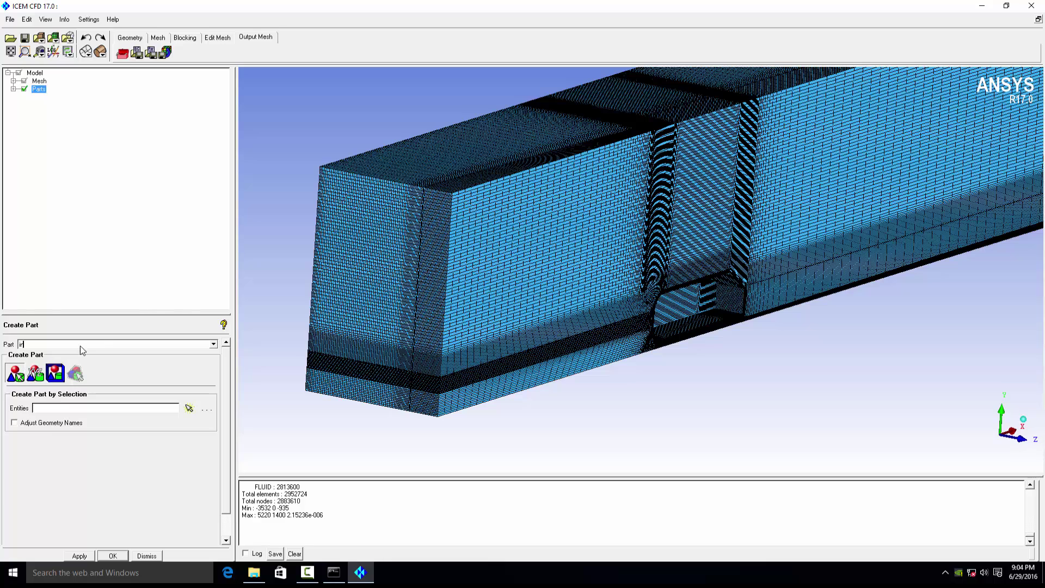
left_click(52, 368)
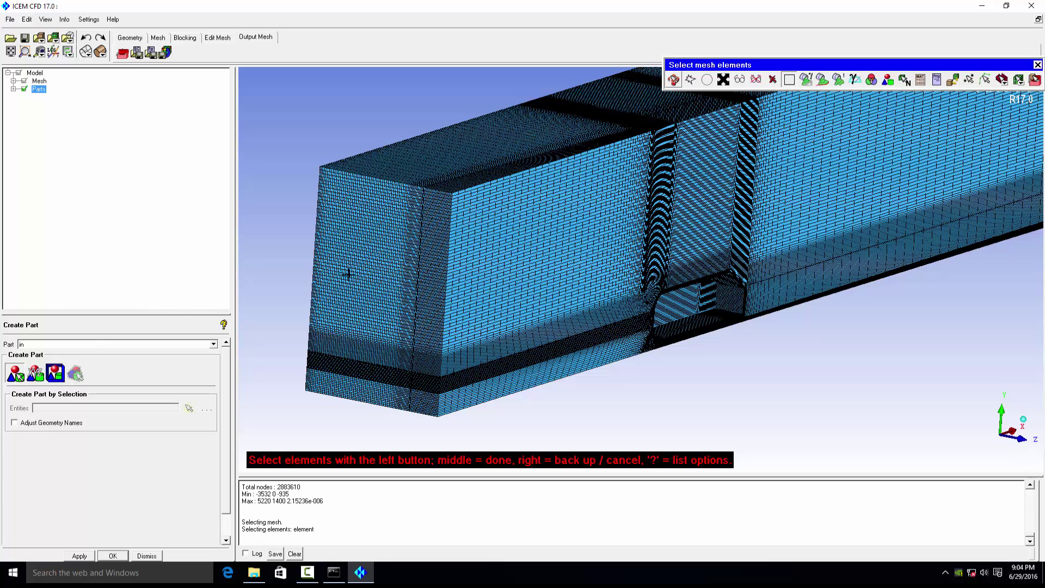
left_click(13, 89)
left_click(13, 81)
left_click(386, 215)
scroll(343, 269, "up", 2)
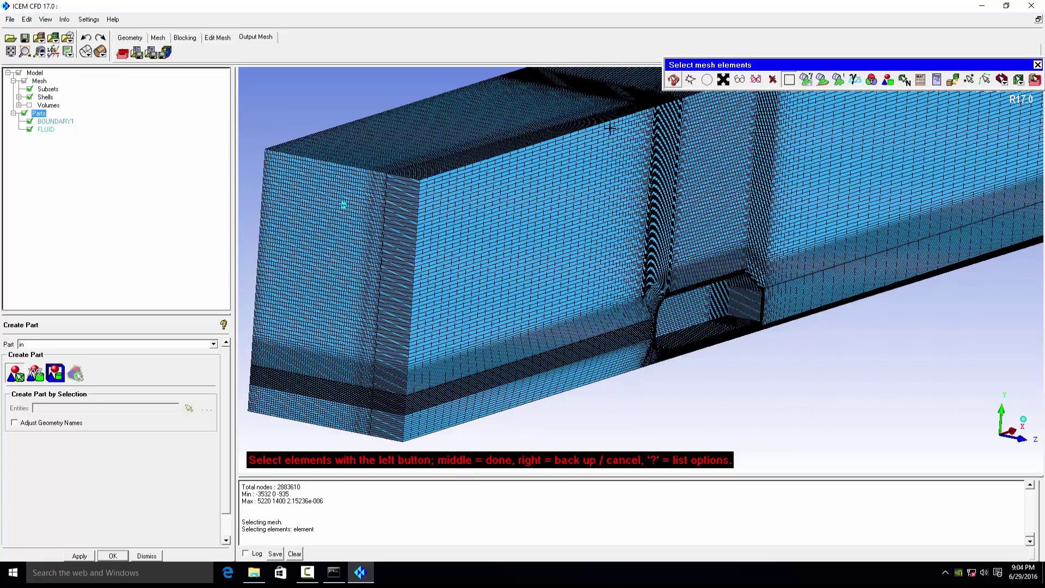
- Try to extend the element selection to all attached items up to a curve, and revert that extension
left_click(674, 79)
scroll(653, 196, "up", 4)
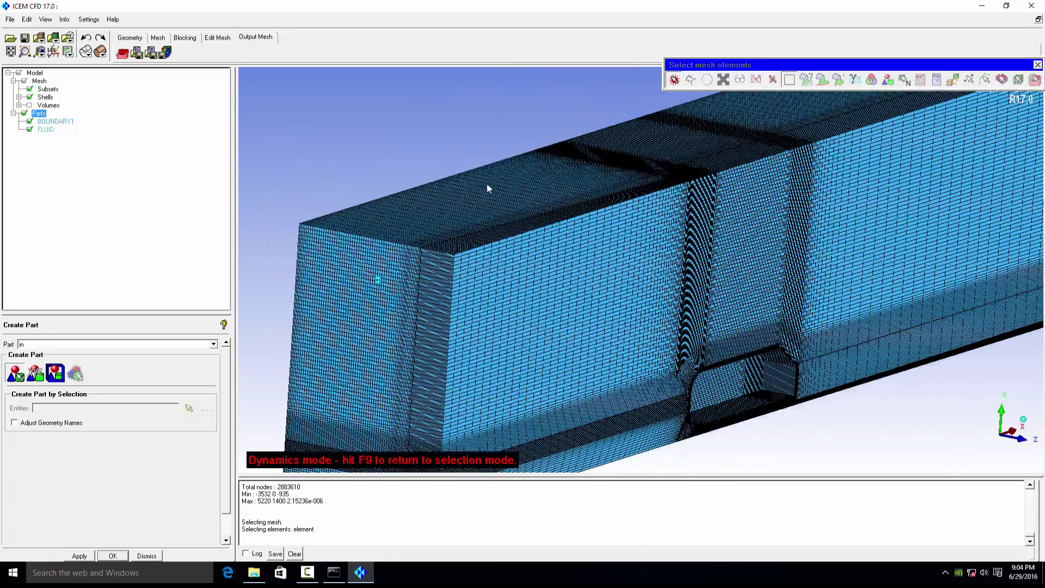
left_click_drag(746, 234, 624, 270)
left_click_drag(662, 300, 560, 296)
left_click(673, 79)
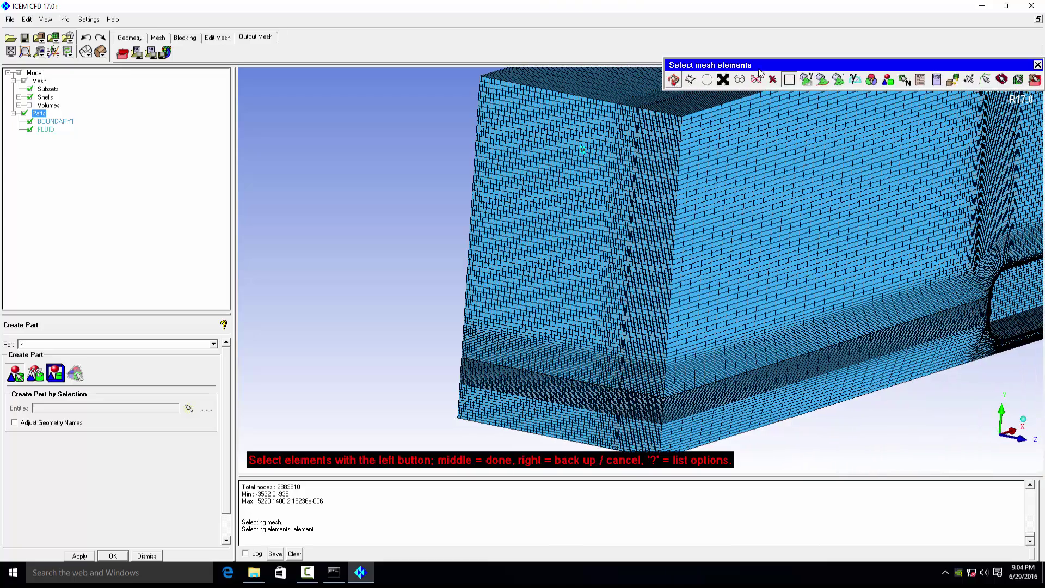
left_click_drag(760, 69, 160, 287)
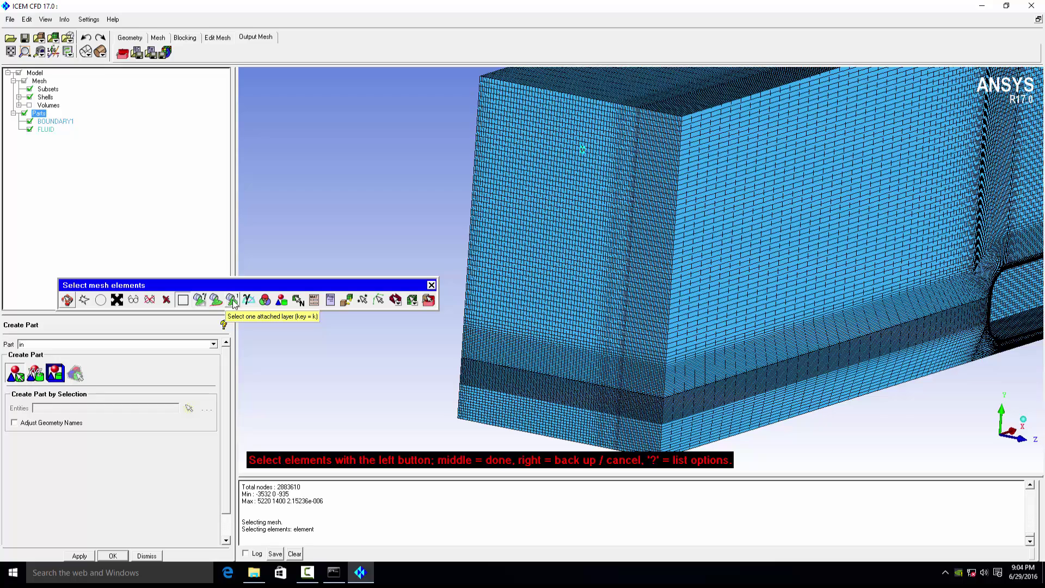
left_click(216, 301)
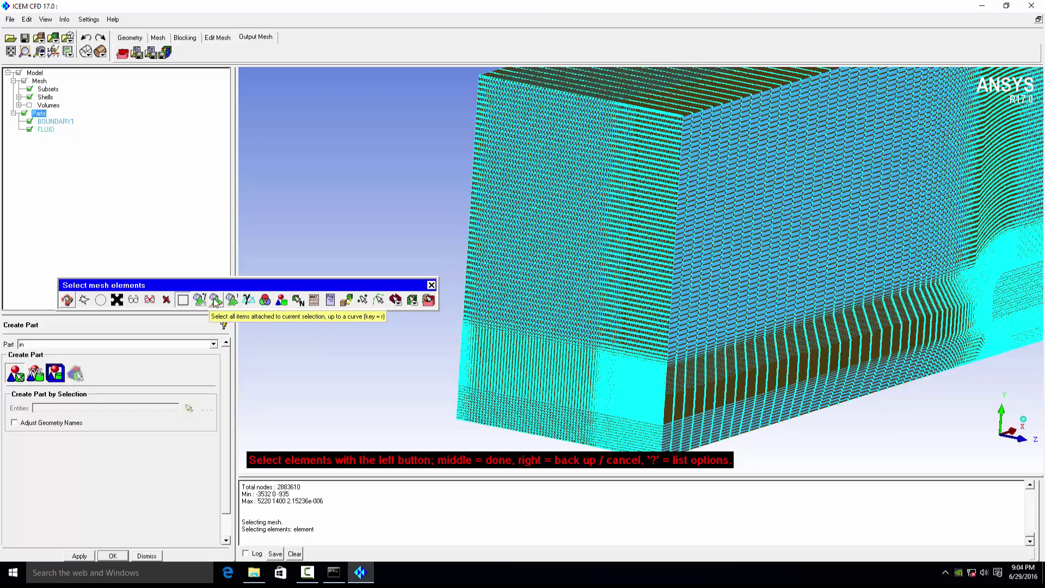
right_click(275, 343)
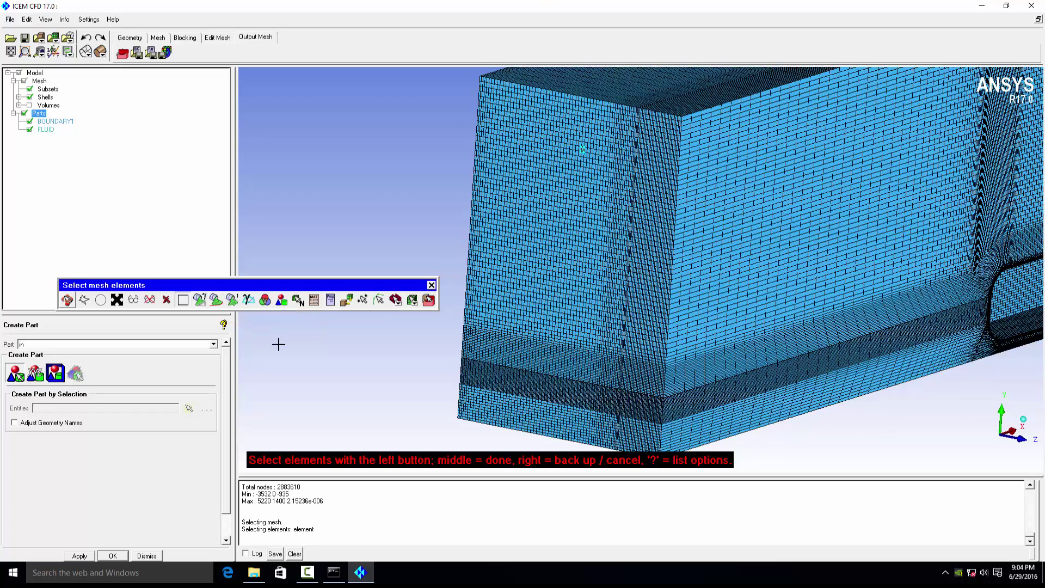
- Extend the selection across the whole flat end face and assign its elements to the part in
left_click(200, 300)
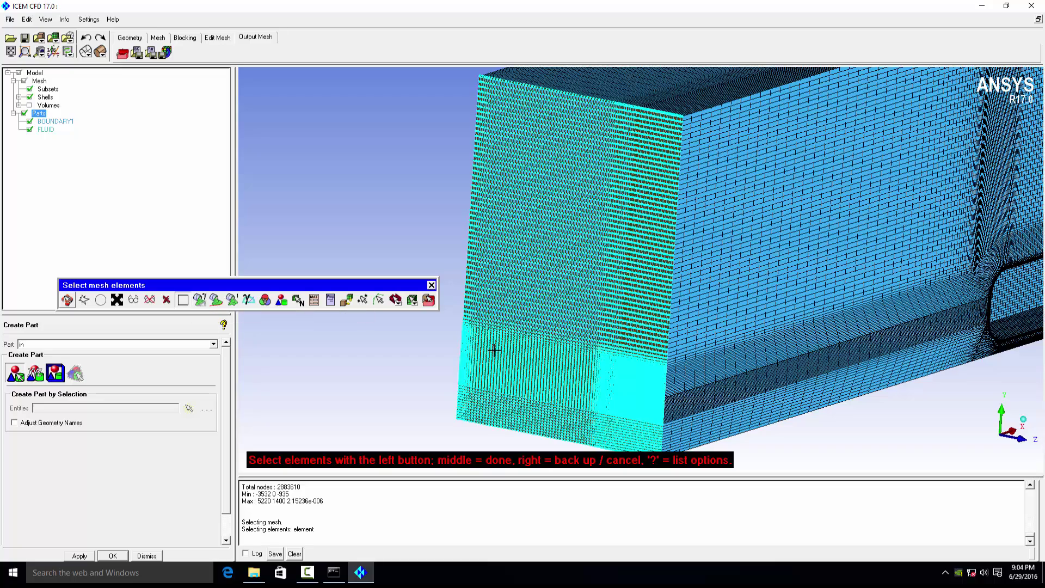
left_click_drag(343, 372, 350, 371)
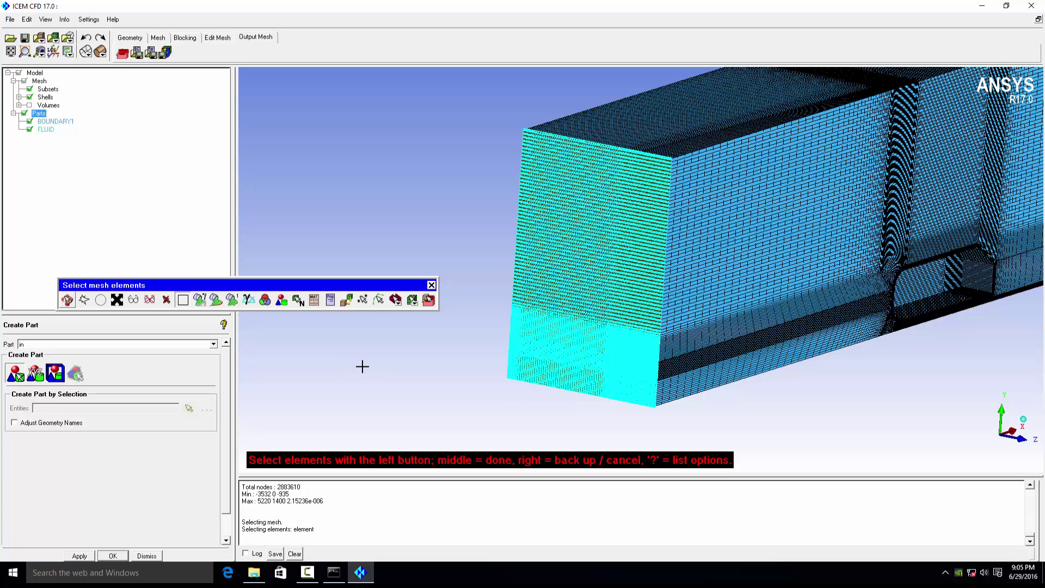
middle_click(363, 366)
middle_click(362, 367)
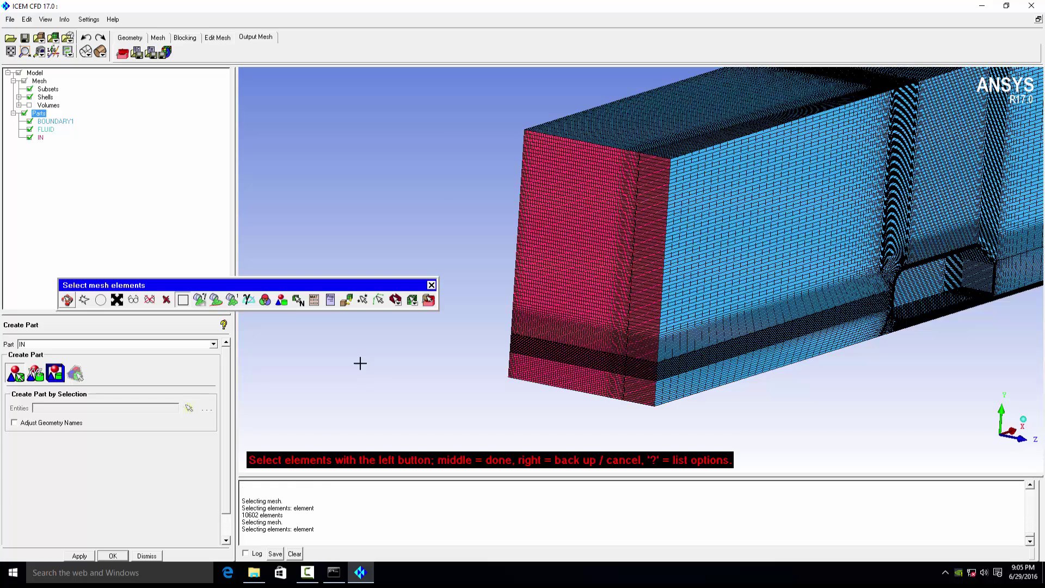
- Hide the IN part and create a part named symmetry from all elements of the flat side face around the body cutout
left_click(30, 138)
middle_click_drag(476, 279, 328, 342)
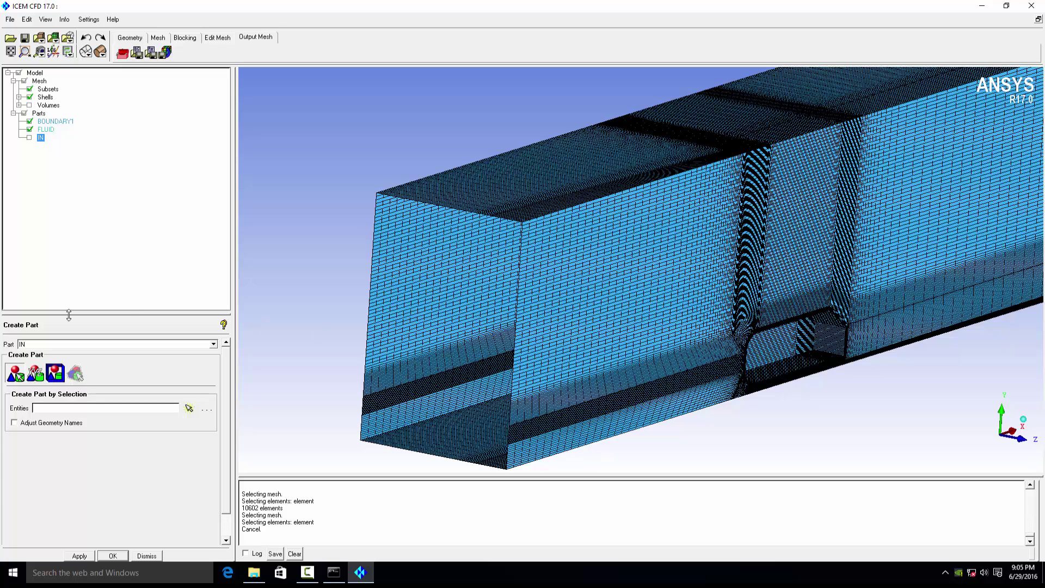
left_click_drag(27, 344, 2, 342)
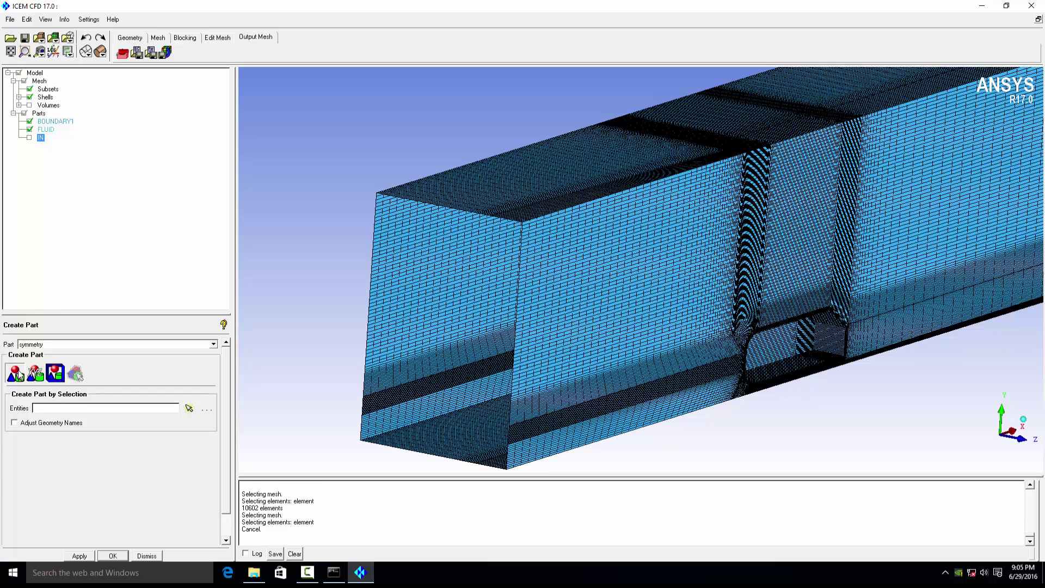
left_click(16, 373)
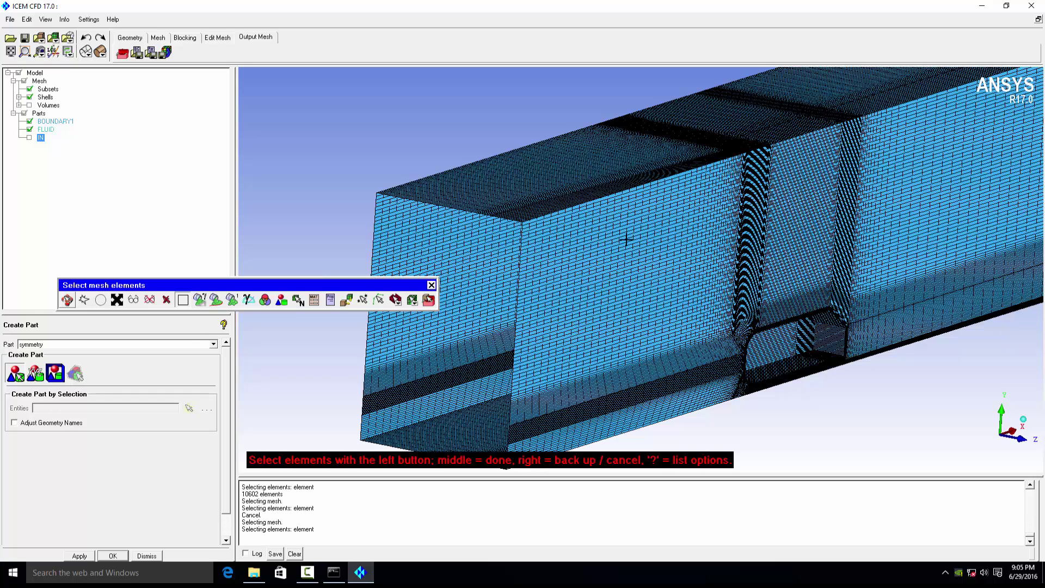
left_click(199, 300)
middle_click(379, 143)
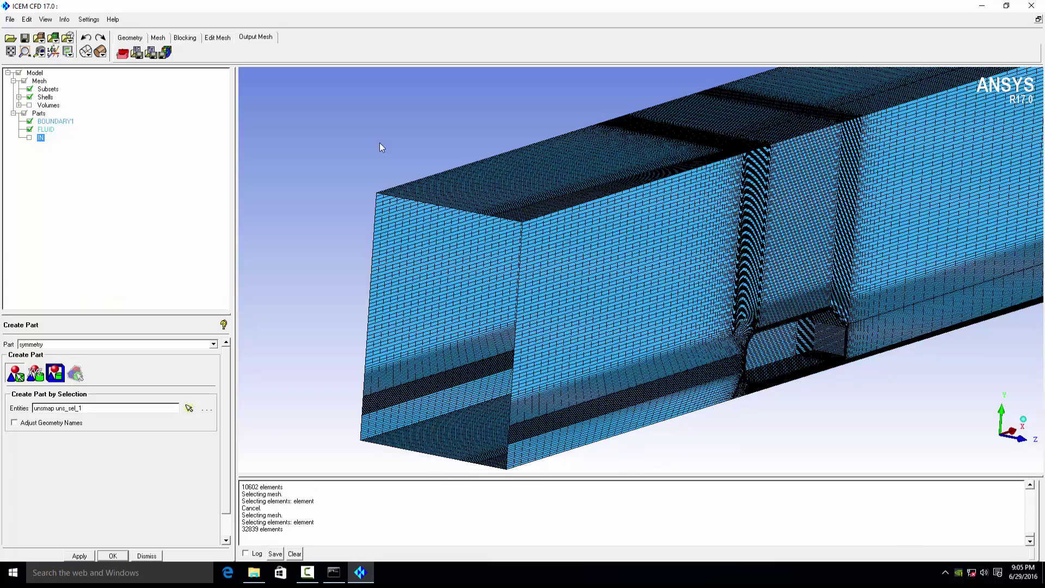
middle_click(380, 142)
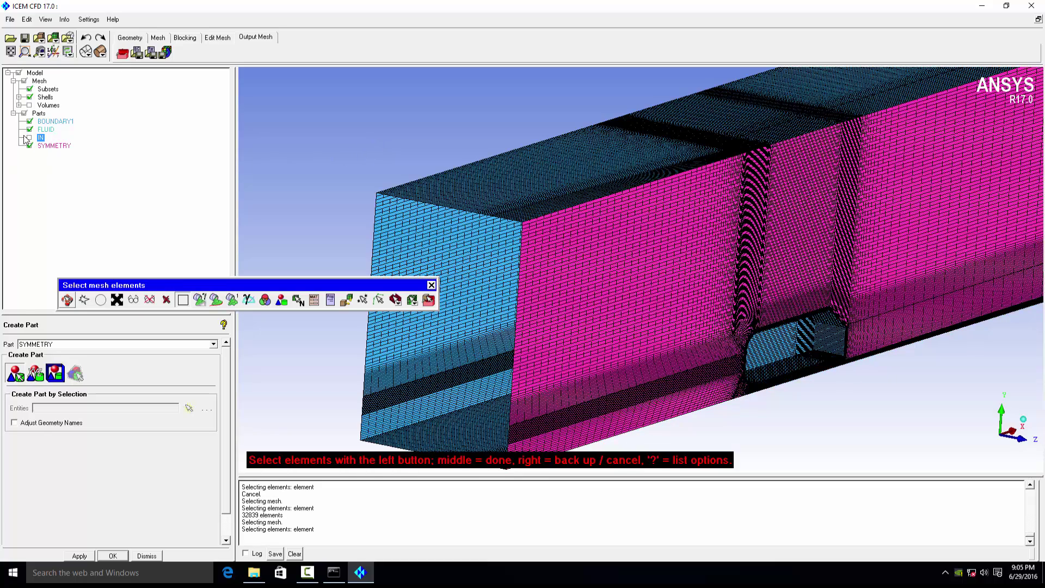
- Hide the SYMMETRY part and create a part named TOP from all elements of the domain's flat upper face
left_click(30, 146)
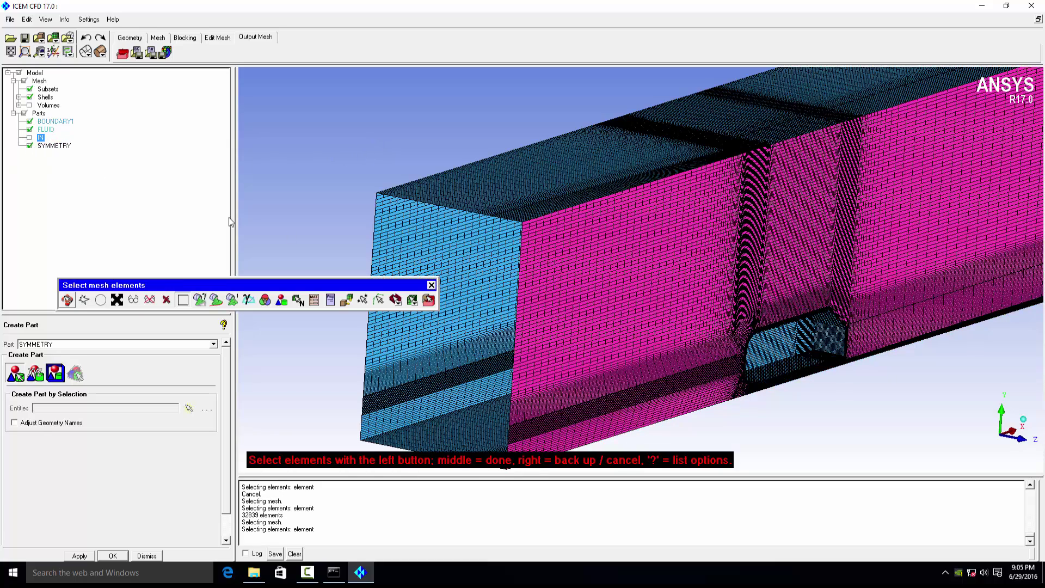
right_click(401, 265)
left_click(15, 375)
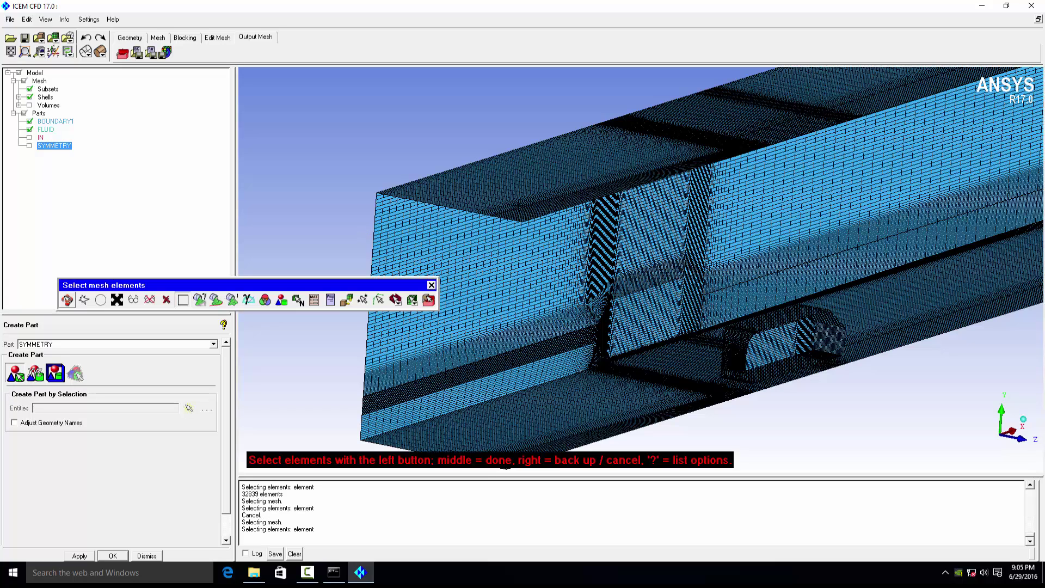
left_click_drag(54, 344, 3, 348)
key("BackSpace")
left_click(201, 299)
middle_click(319, 156)
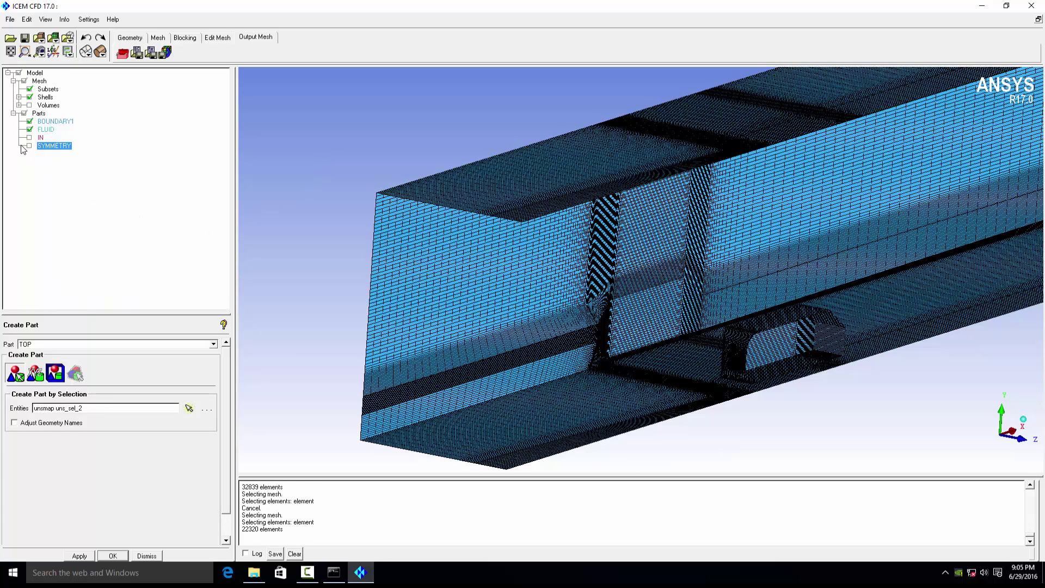
key("Escape")
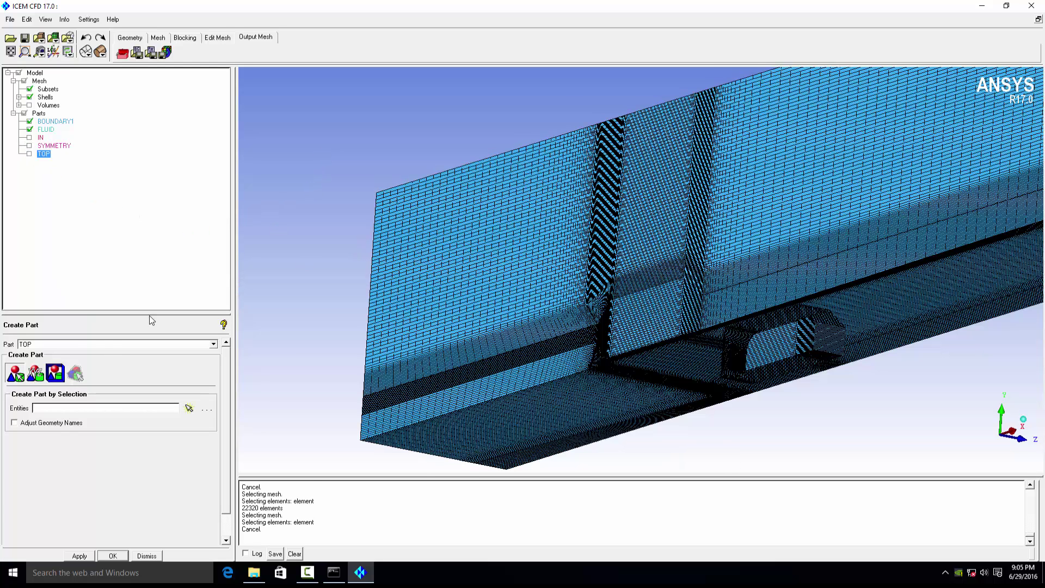
- Create a part named side from all elements of the domain's flat far side face
left_click(14, 376)
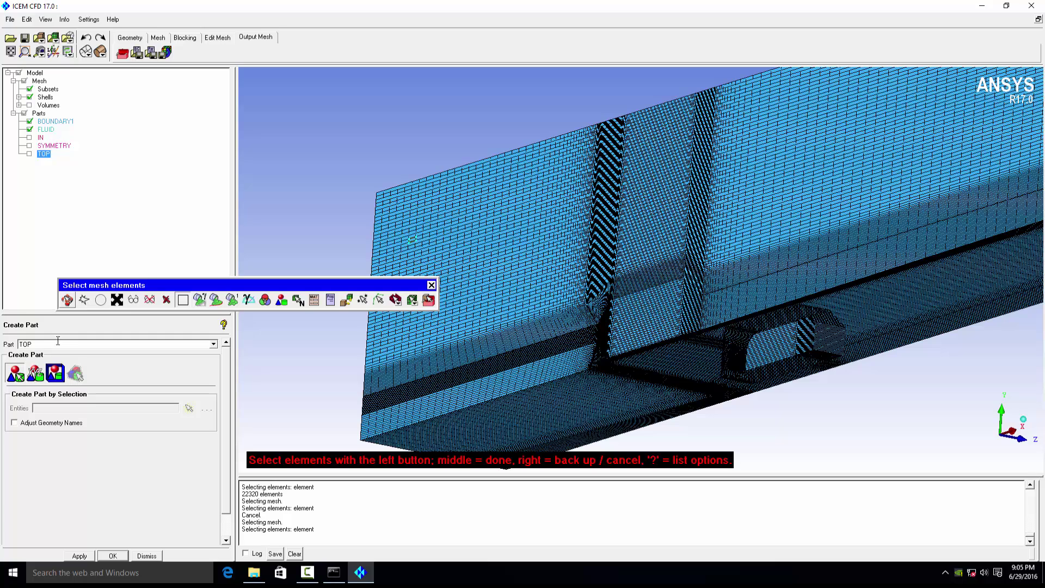
left_click_drag(45, 342, 3, 345)
type("side")
left_click(199, 299)
middle_click(355, 221)
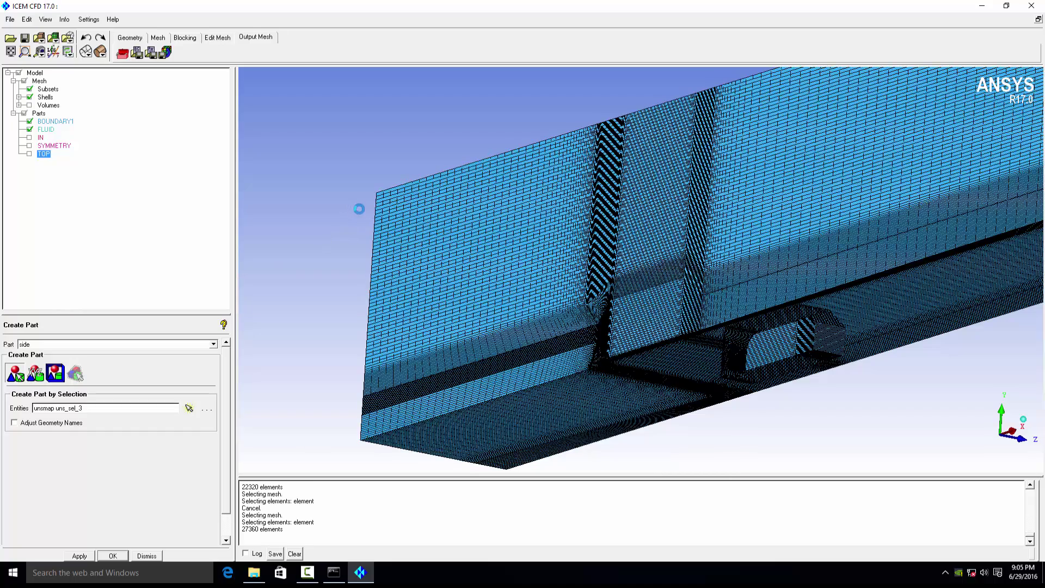
- Hide the SIDE part and create a part named ground from all elements of the domain's flat floor
left_click(29, 145)
left_click_drag(727, 315, 626, 267)
left_click(18, 375)
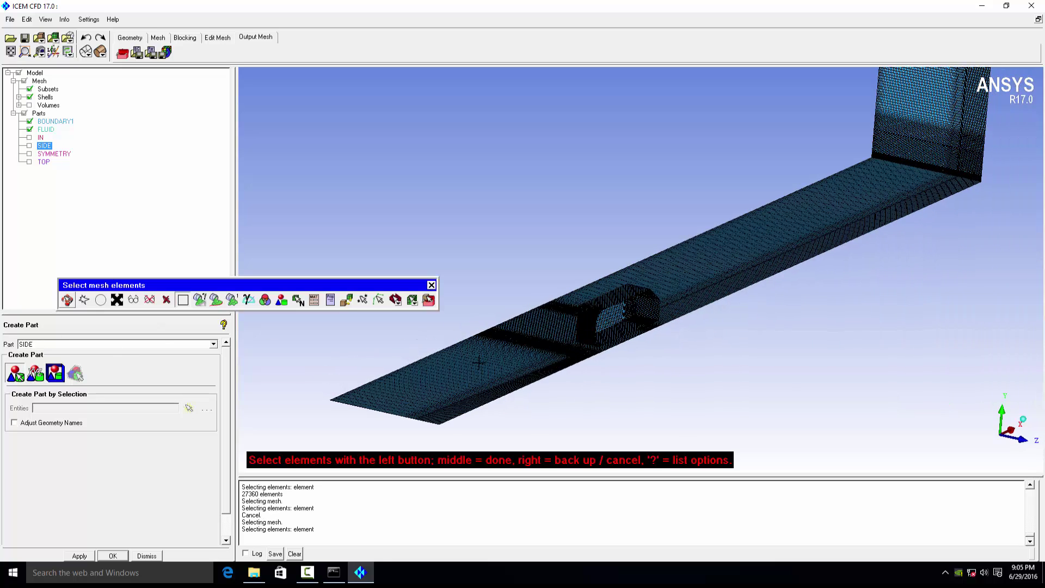
double_click(42, 346)
type("ground")
left_click(200, 300)
middle_click(343, 218)
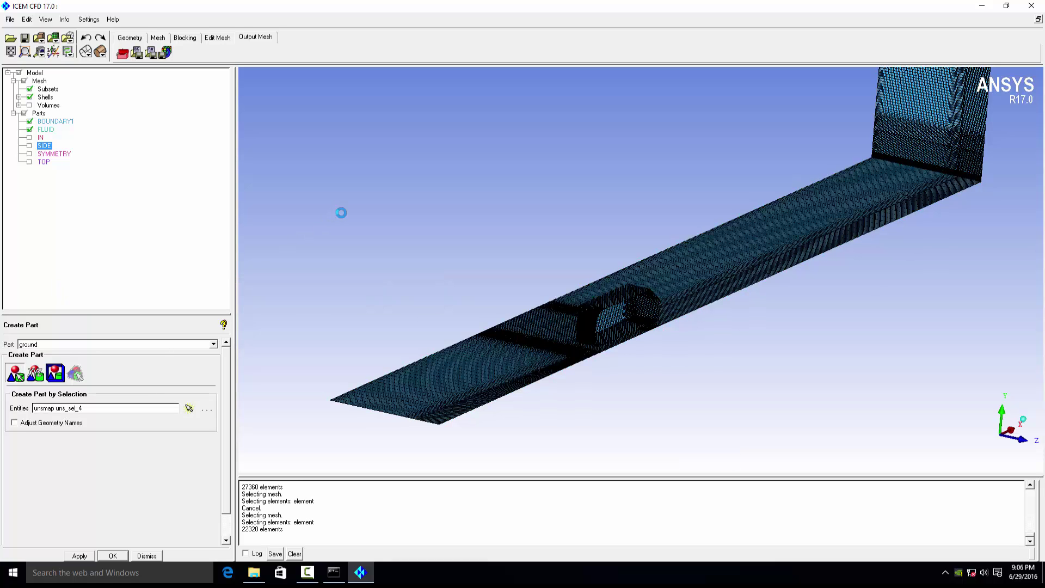
- Hide the GROUND part and create a part named out from all elements of the flat far end face
double_click(35, 341)
type("out")
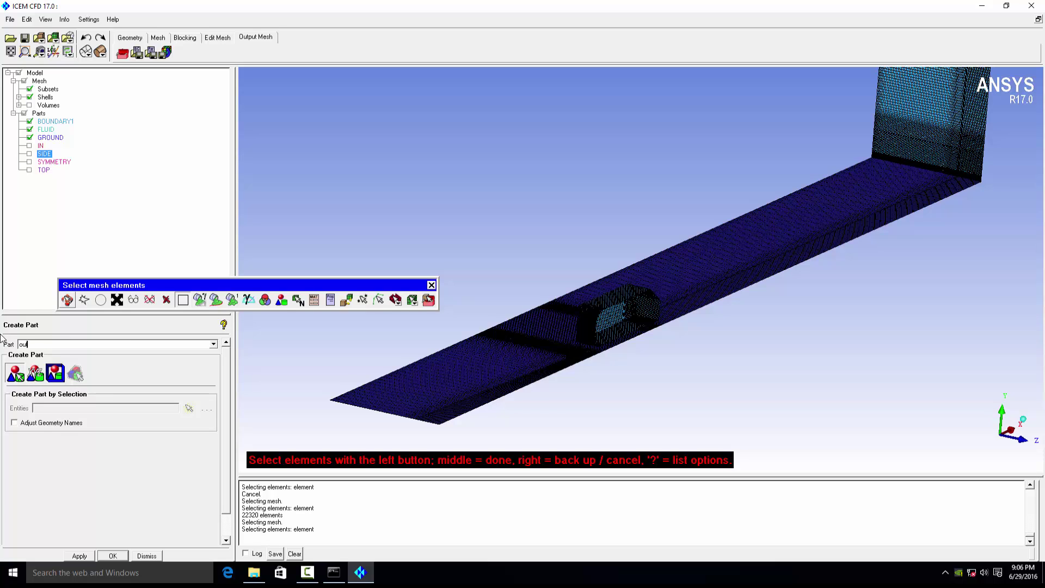
left_click(30, 138)
middle_click_drag(873, 110, 625, 285)
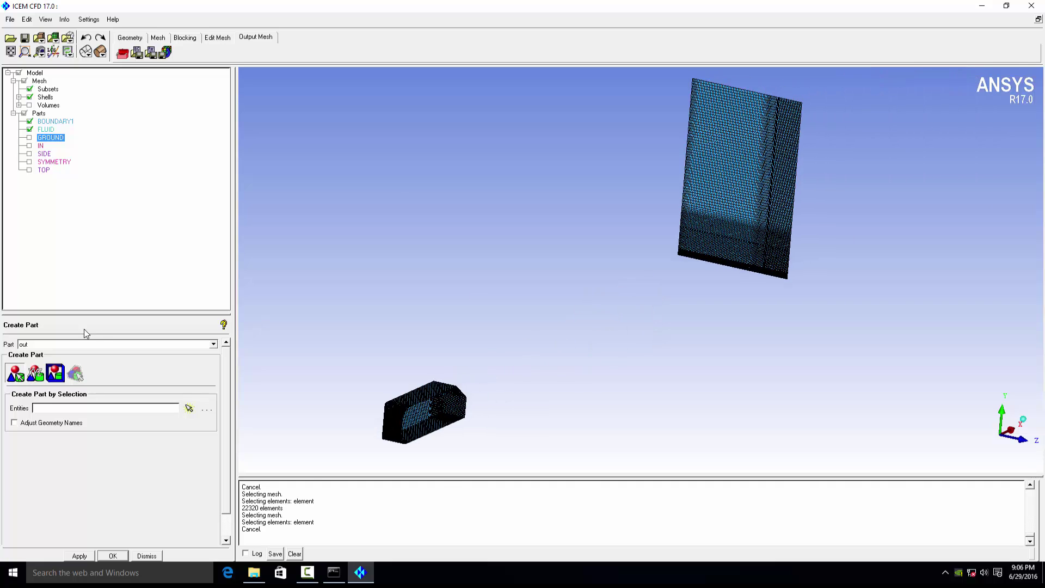
left_click(16, 374)
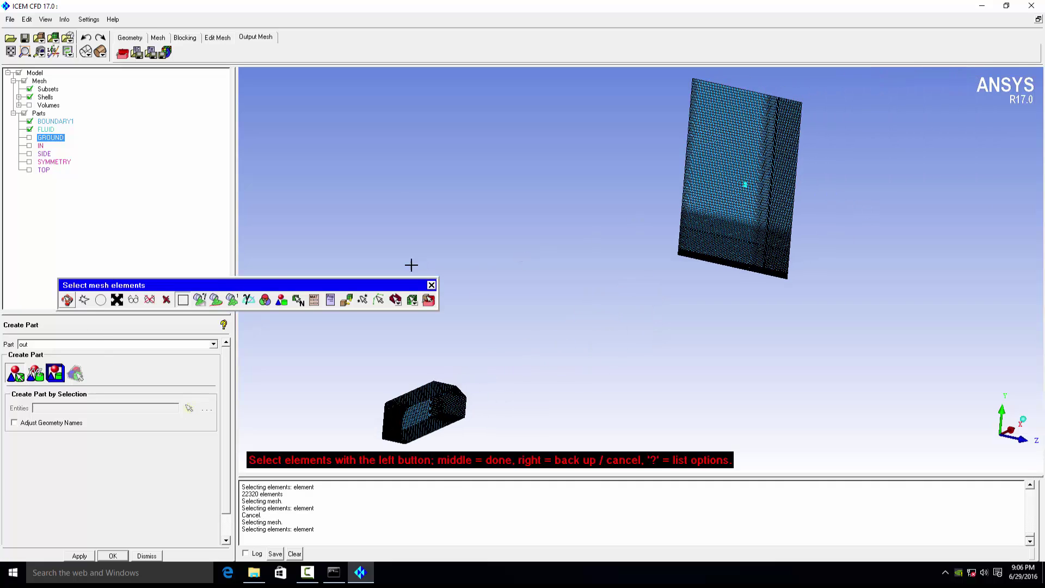
left_click(200, 299)
middle_click(432, 221)
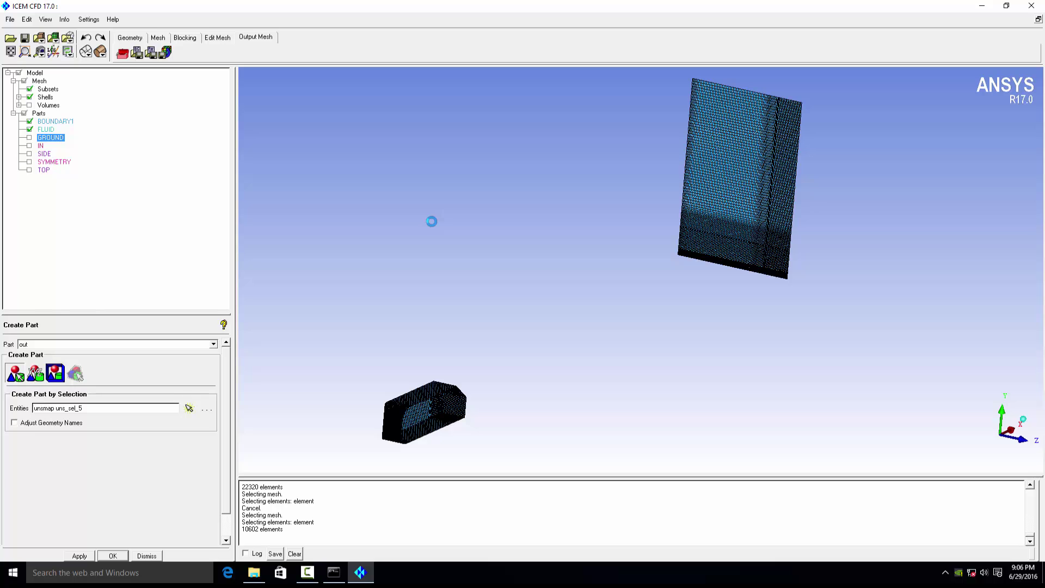
right_click(429, 221)
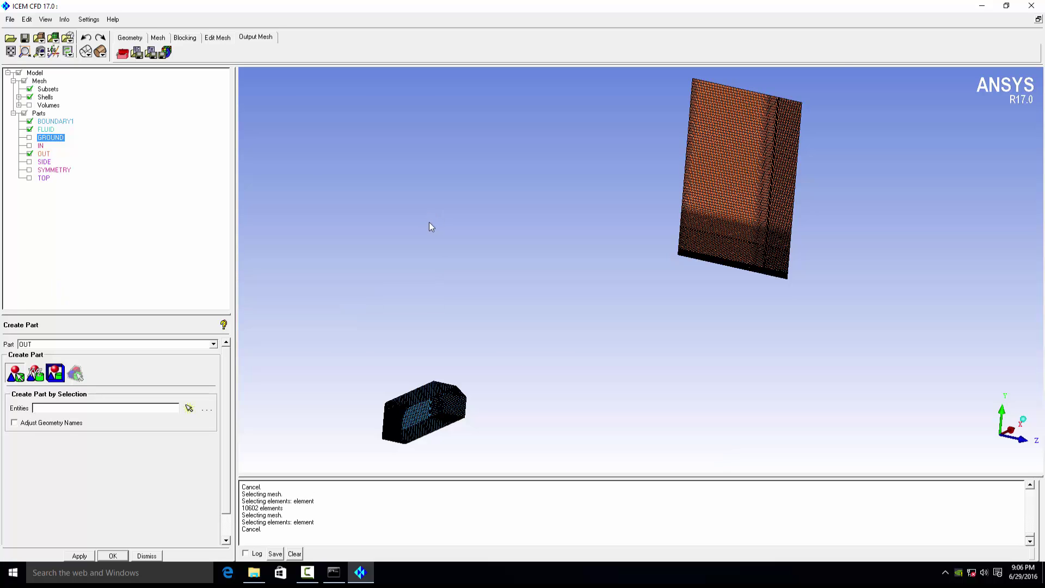
- Create a part named Ahmed from all attached surface elements of the car body
middle_click_drag(430, 221, 471, 164)
left_click_drag(471, 164, 425, 382)
middle_click_drag(426, 381, 497, 390)
right_click_drag(497, 390, 572, 268)
left_click_drag(571, 269, 429, 307)
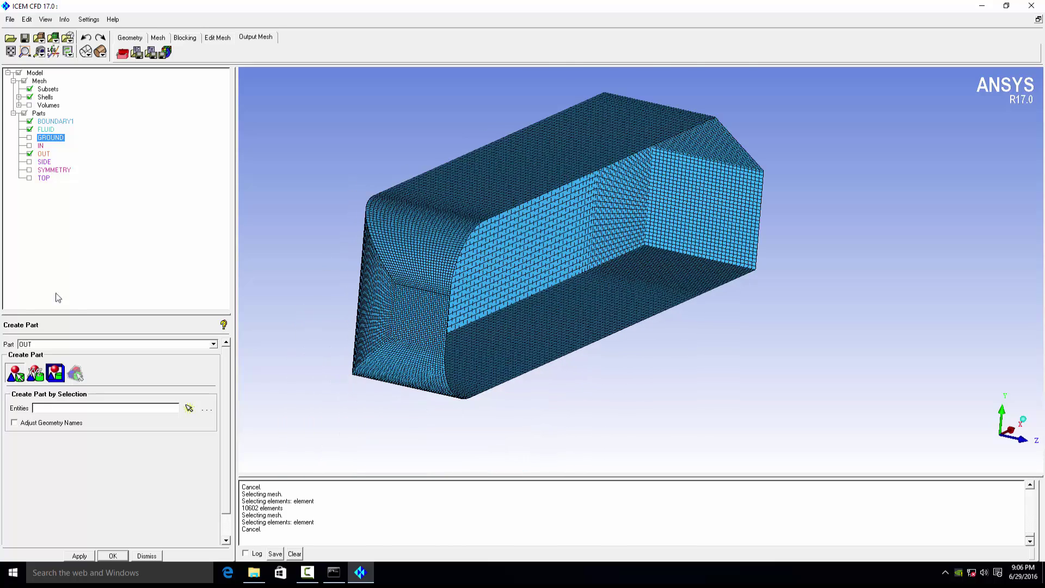
left_click(14, 374)
left_click(452, 233)
left_click_drag(27, 344, 2, 344)
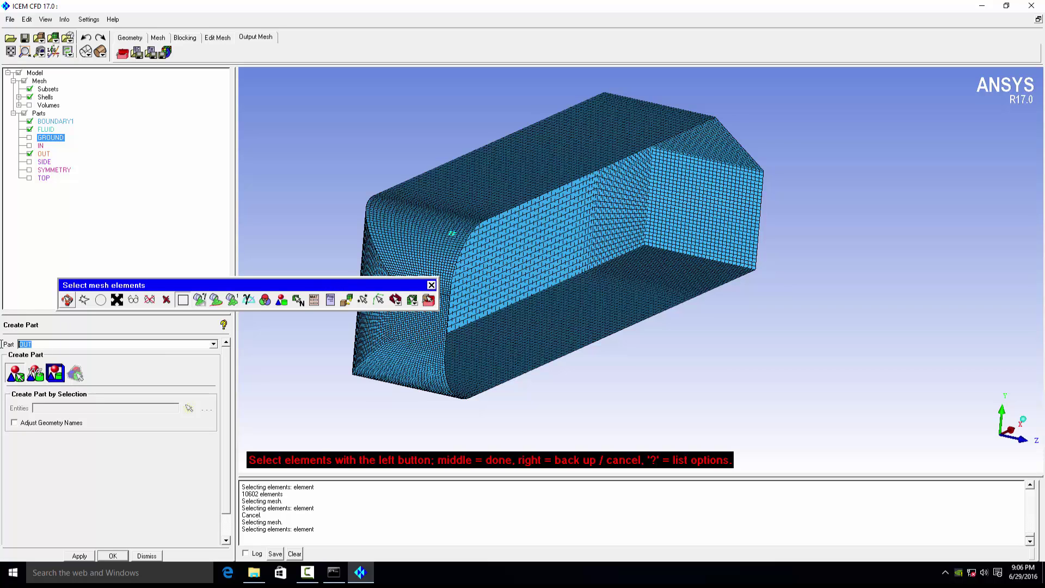
type("AI")
left_click(215, 300)
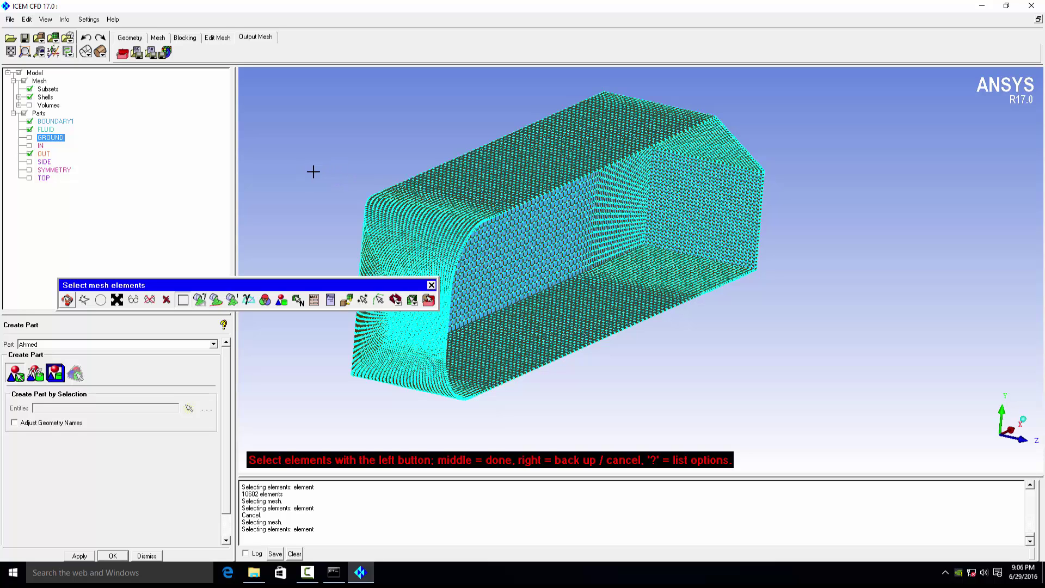
middle_click(313, 174)
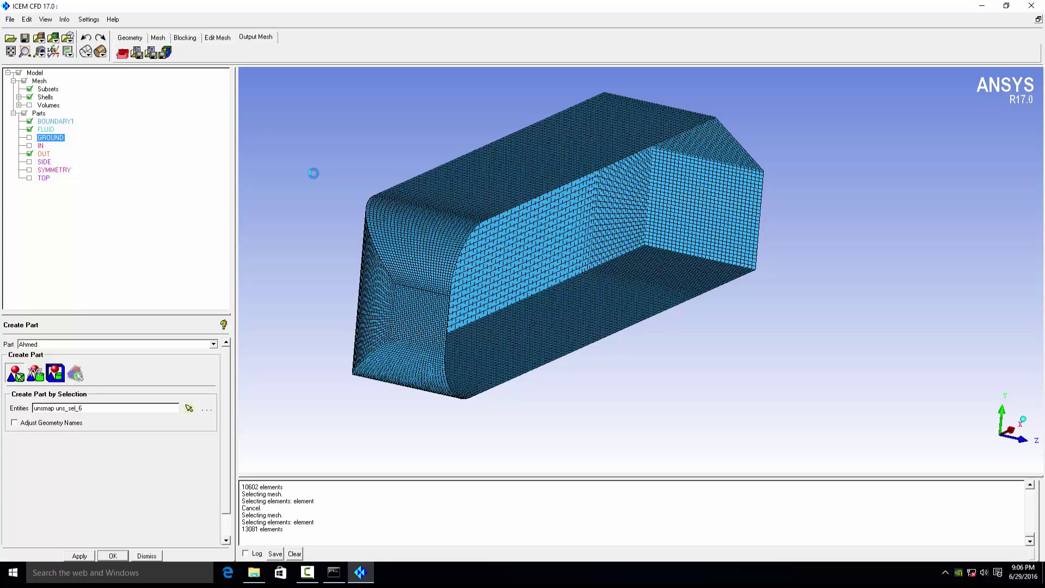
right_click(314, 173)
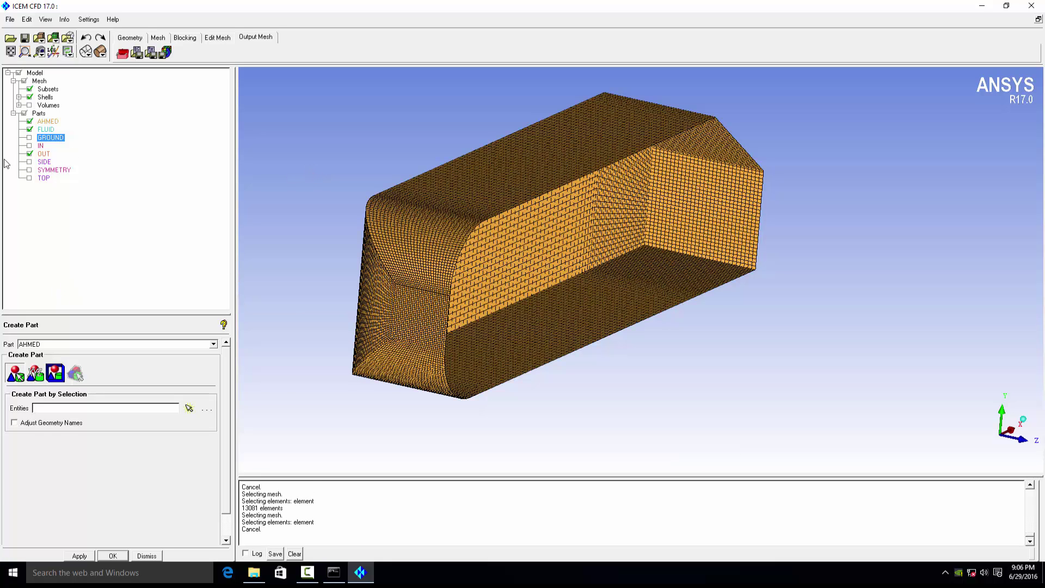
- Show the GROUND, IN, SIDE, SYMMETRY and TOP parts again and examine the mesh around the body's rear end
left_click(29, 137)
left_click(30, 145)
left_click(29, 162)
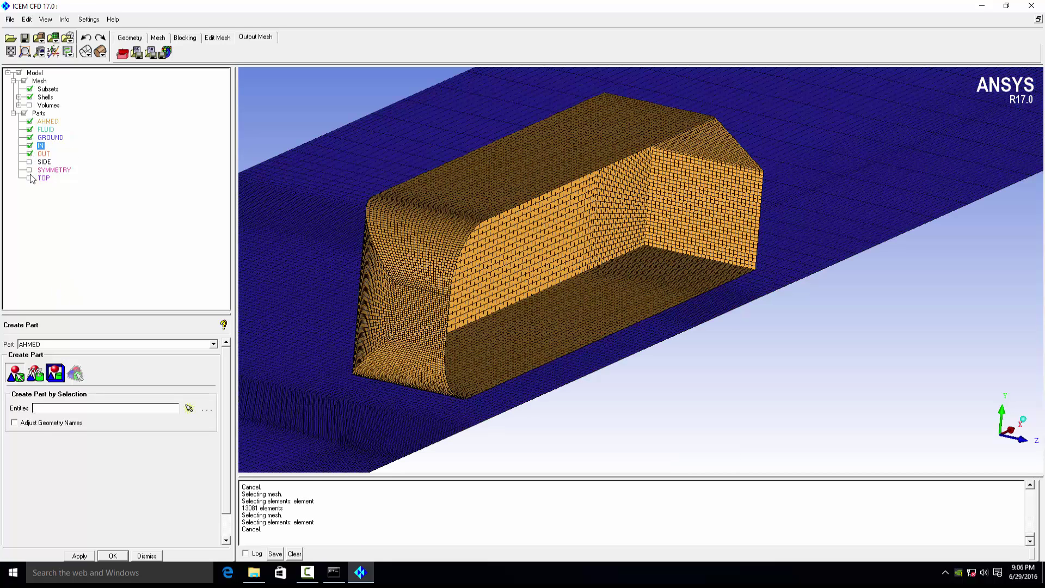
left_click(29, 170)
left_click(29, 178)
right_click_drag(498, 197, 479, 94)
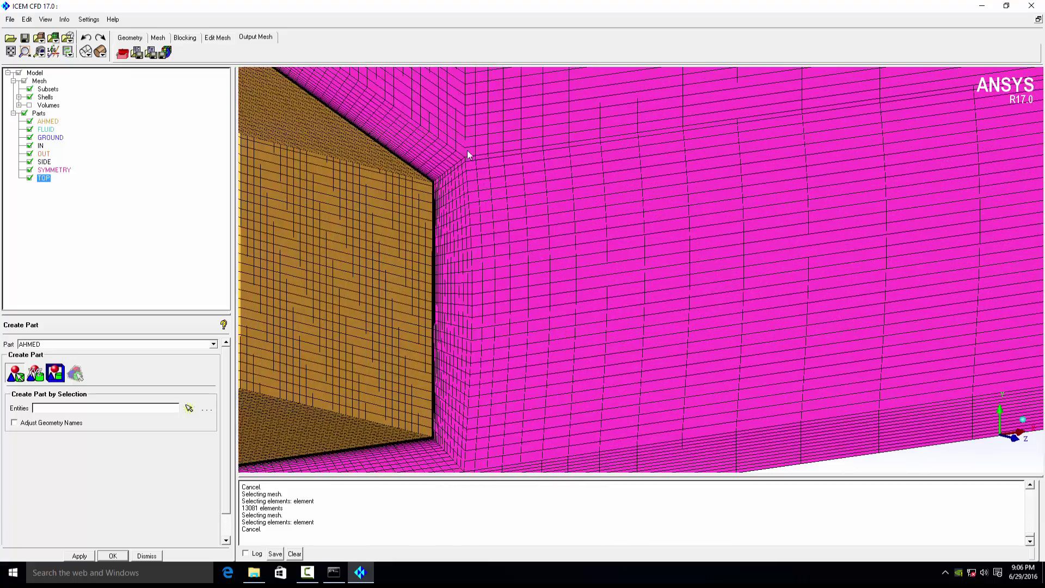
right_click_drag(407, 197, 414, 130)
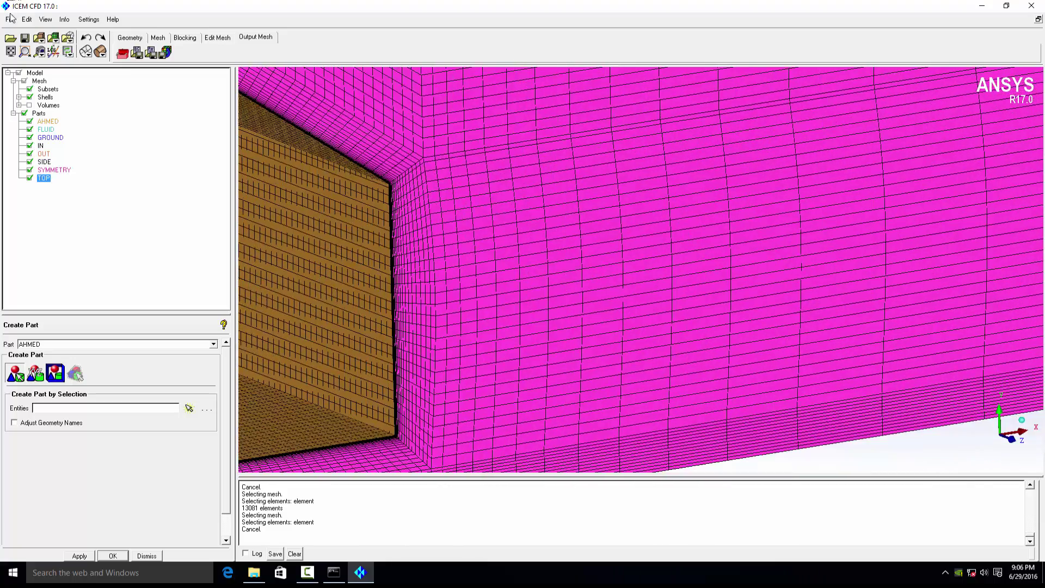
- Save the project under the name part2 in the BCs from Mesh folder
left_click(10, 19)
left_click(24, 61)
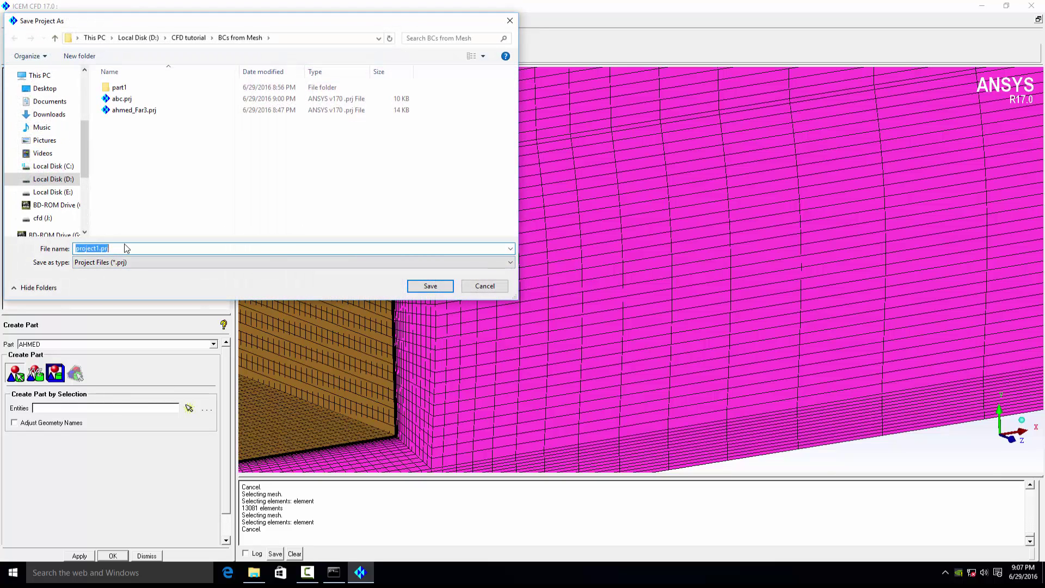
type("p")
type("art1")
key("Return")
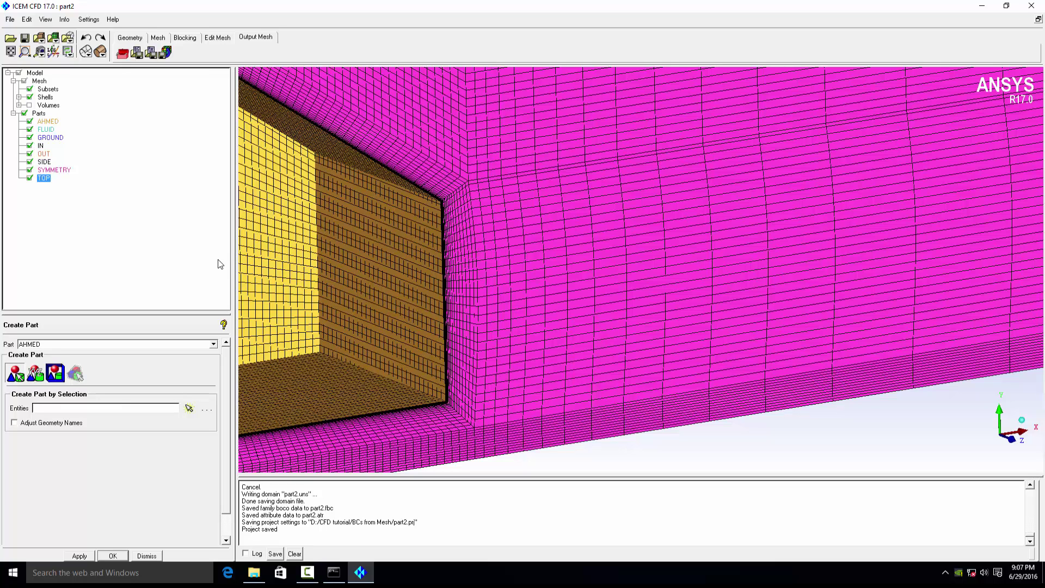
- Apply ANSYS Fluent as the output solver and open the part boundary conditions down to the one-sided surface AHMED
left_click(122, 53)
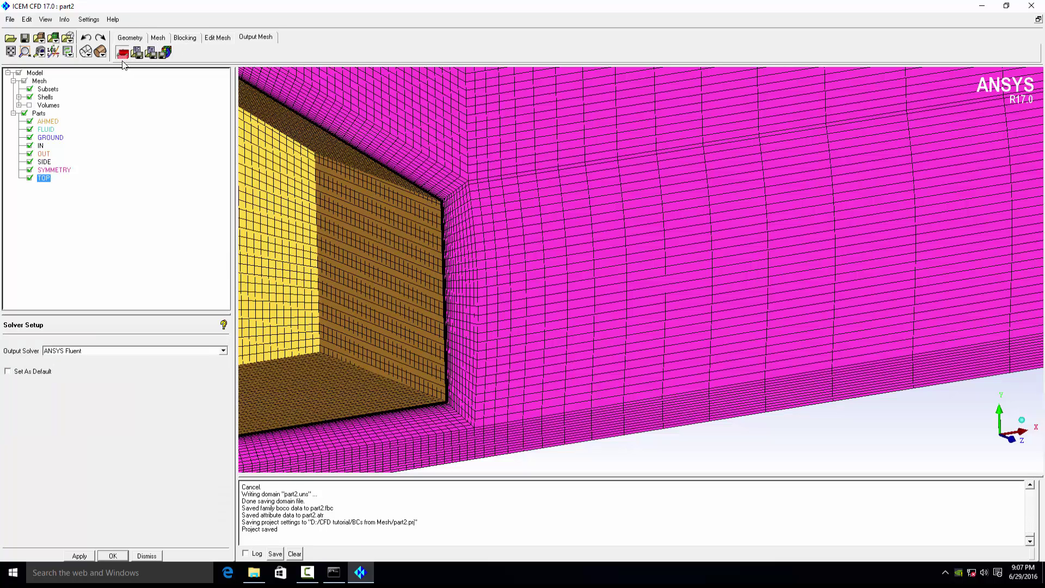
left_click(80, 556)
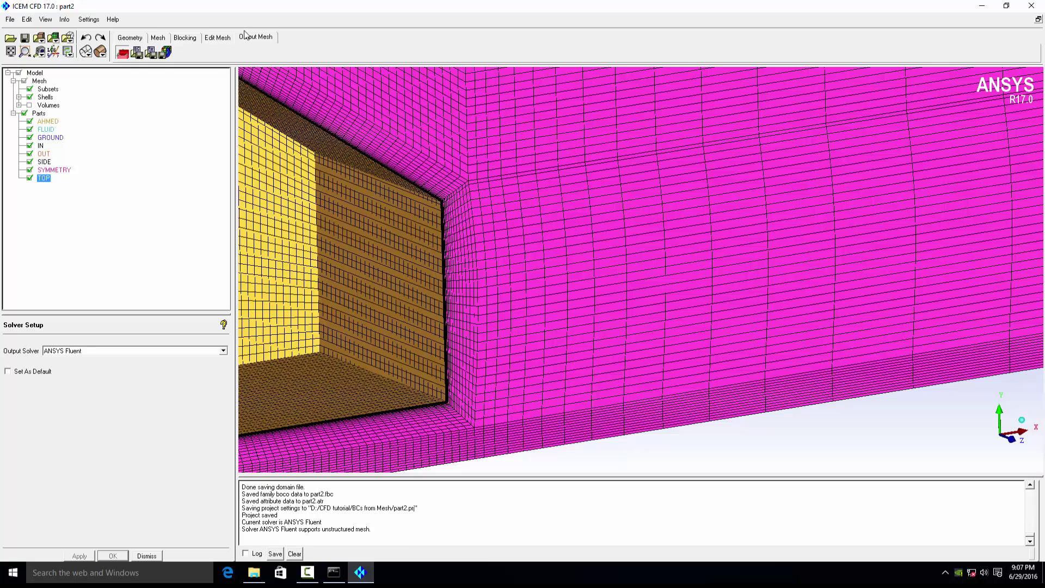
left_click(143, 55)
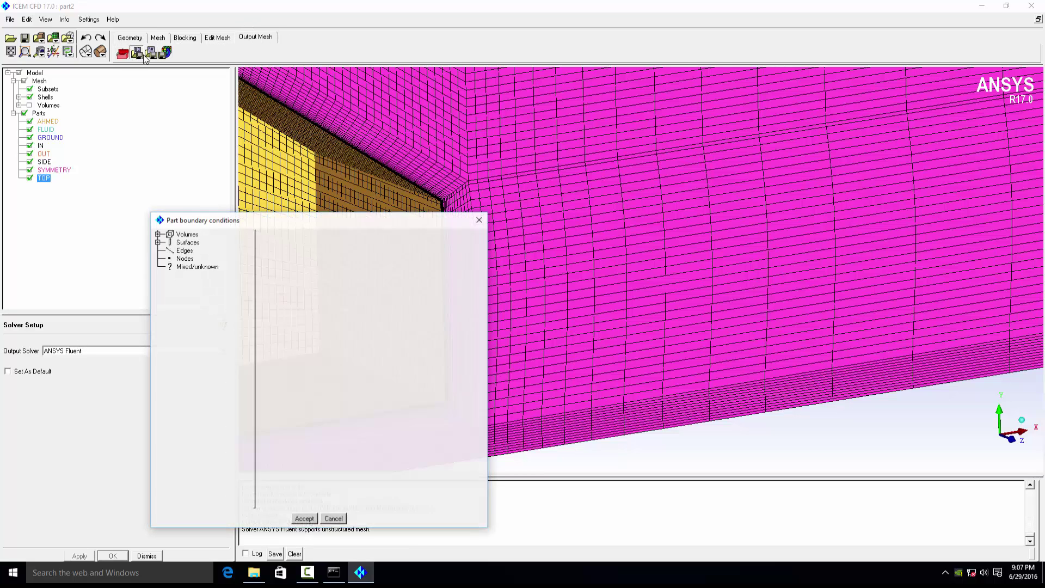
left_click(158, 242)
left_click(163, 251)
left_click(169, 259)
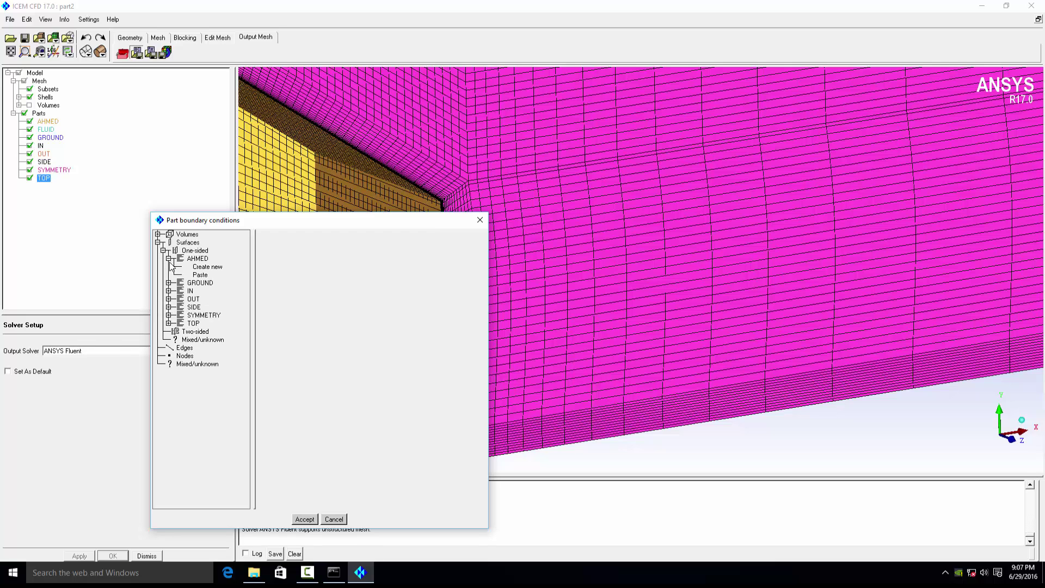
- Assign a new boundary condition of type wall to the AHMED part
left_click(207, 270)
left_click_drag(316, 259, 318, 303)
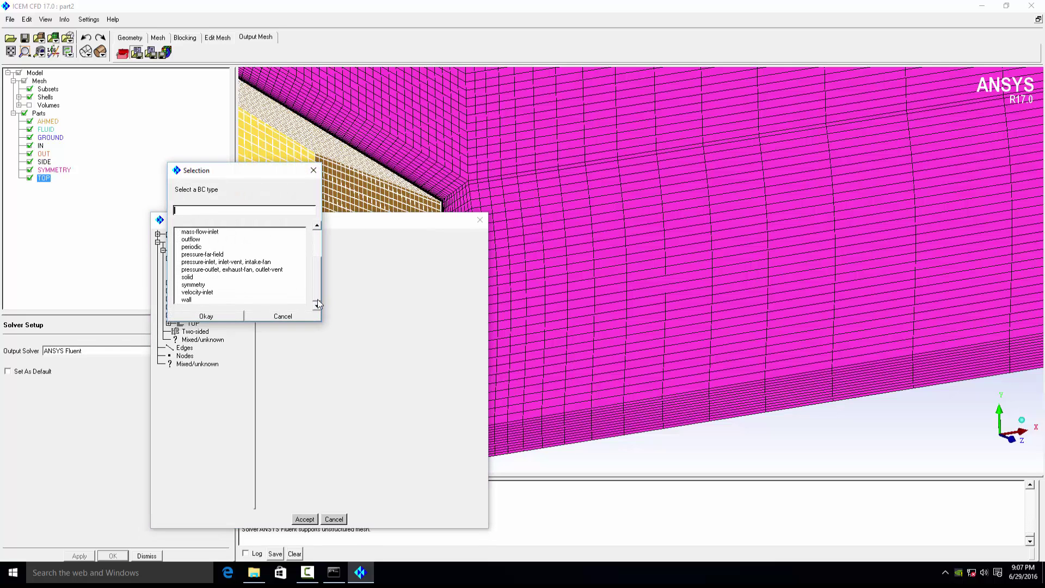
left_click(190, 303)
left_click(197, 317)
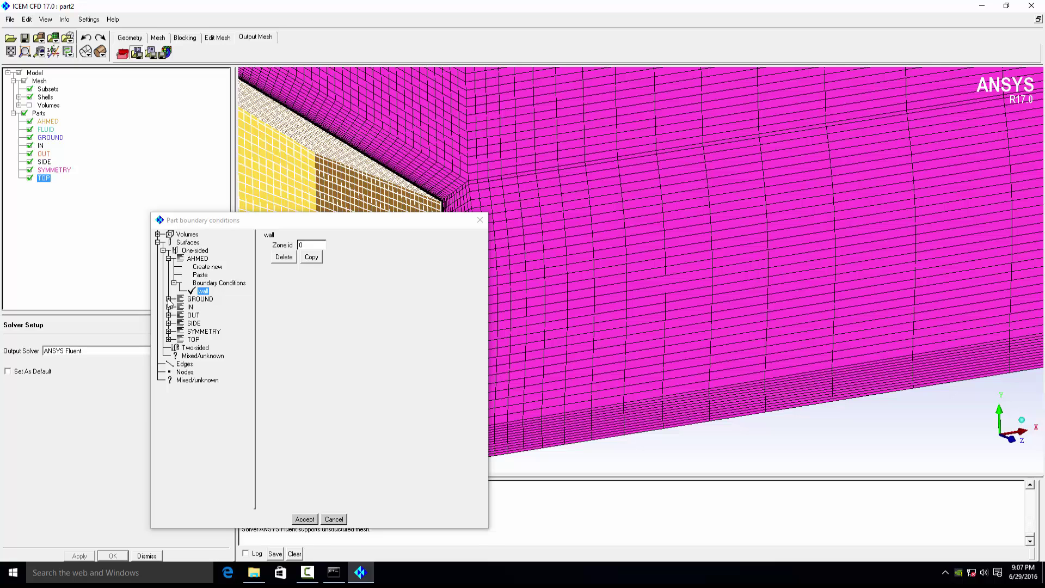
- Copy the wall boundary condition of the AHMED part and paste it onto the GROUND part
left_click(168, 299)
left_click(203, 307)
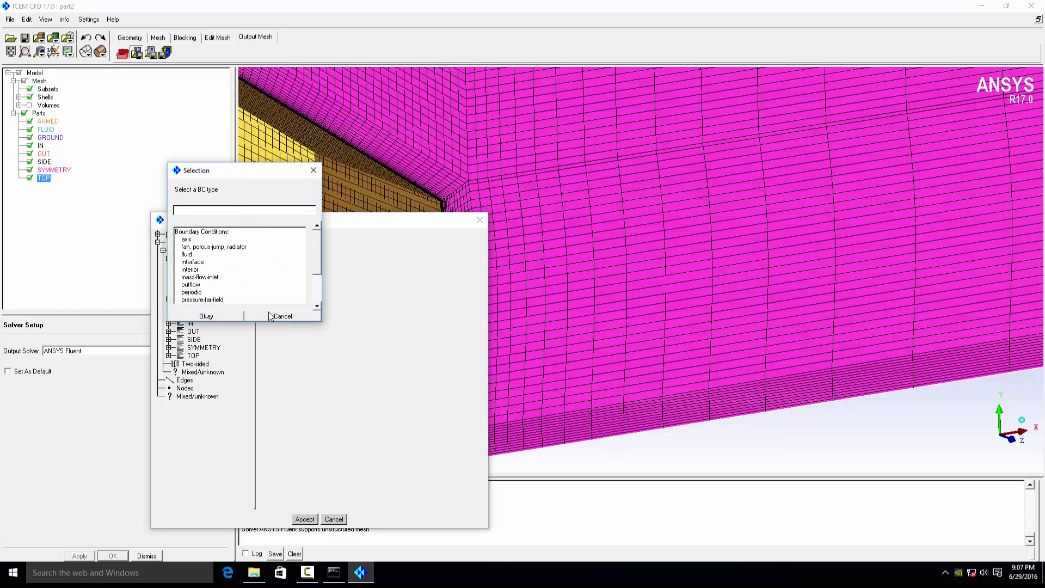
left_click(271, 316)
left_click(202, 259)
left_click(204, 292)
left_click(318, 260)
left_click(200, 316)
- Assign a new boundary condition of type velocity-inlet to the IN part
left_click(168, 339)
left_click(205, 348)
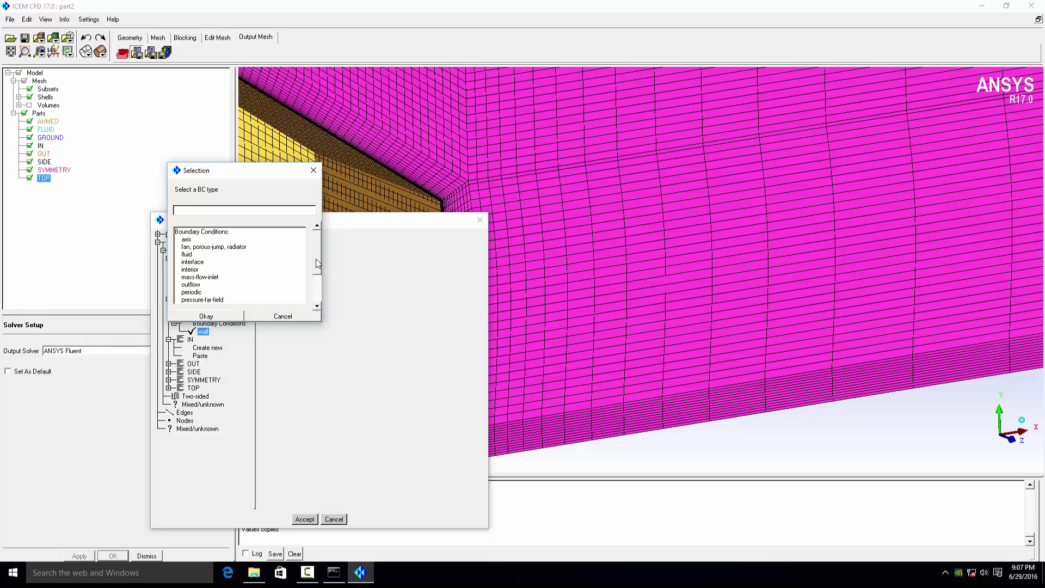
scroll(310, 264, "down", 2)
left_click(222, 299)
left_click(211, 293)
left_click(206, 316)
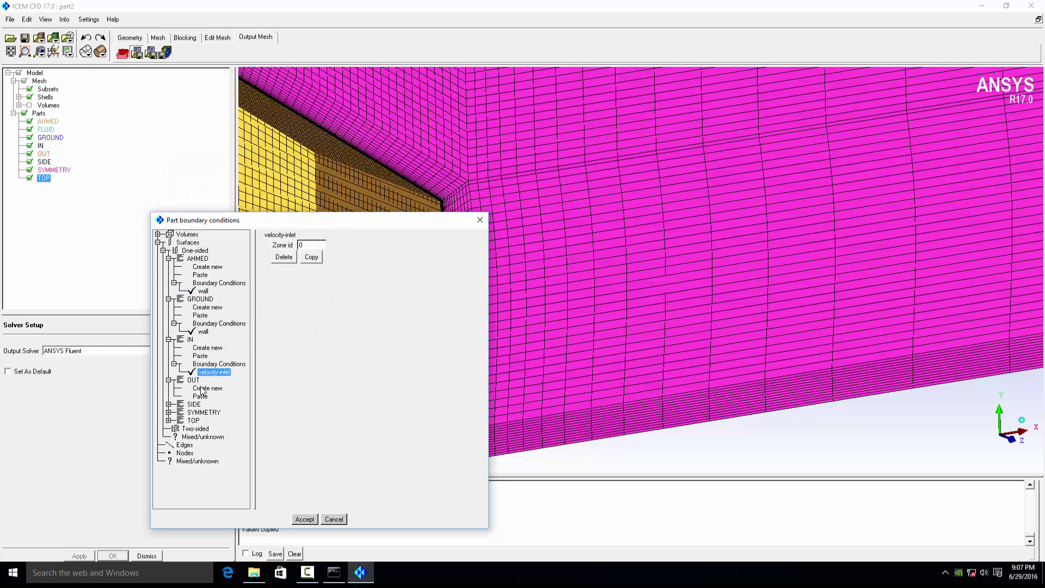
- Assign a new boundary condition of type pressure-outlet, exhaust-fan, outlet-vent to the OUT part
left_click(202, 388)
scroll(306, 269, "down", 3)
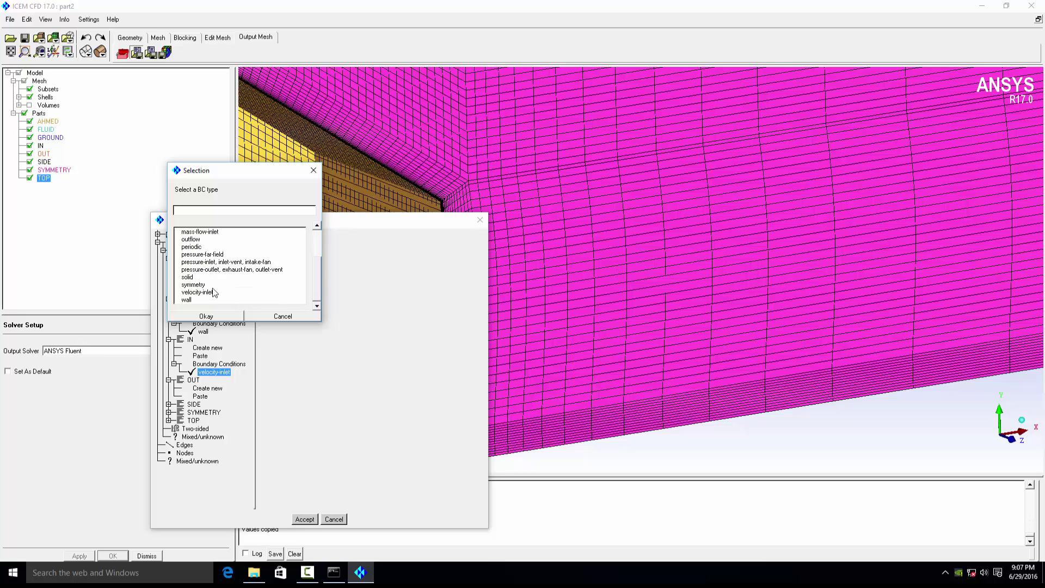
left_click(222, 270)
left_click(218, 315)
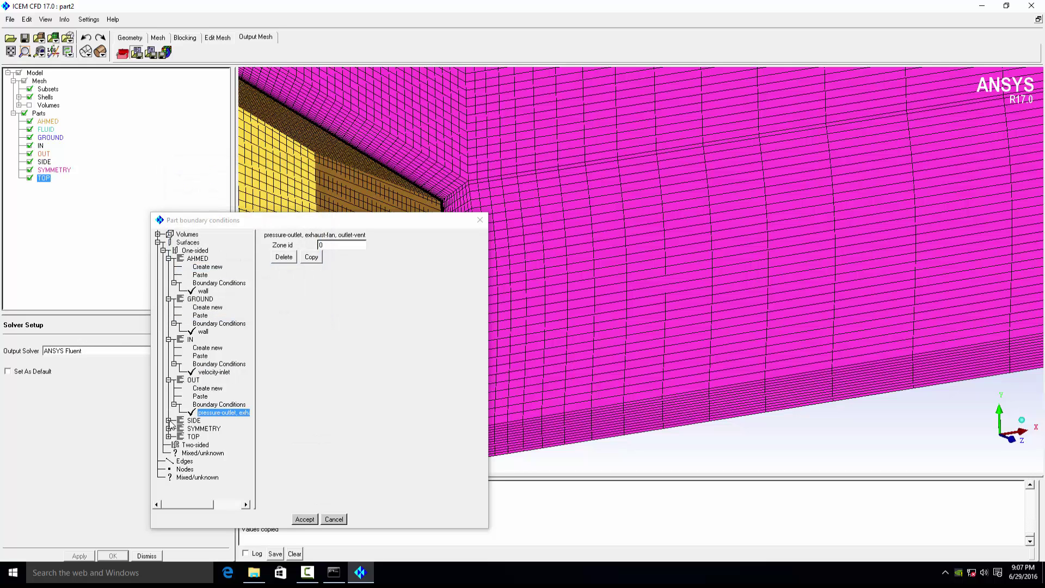
- Assign a new boundary condition of type symmetry to the SIDE part
left_click(168, 420)
left_click(207, 429)
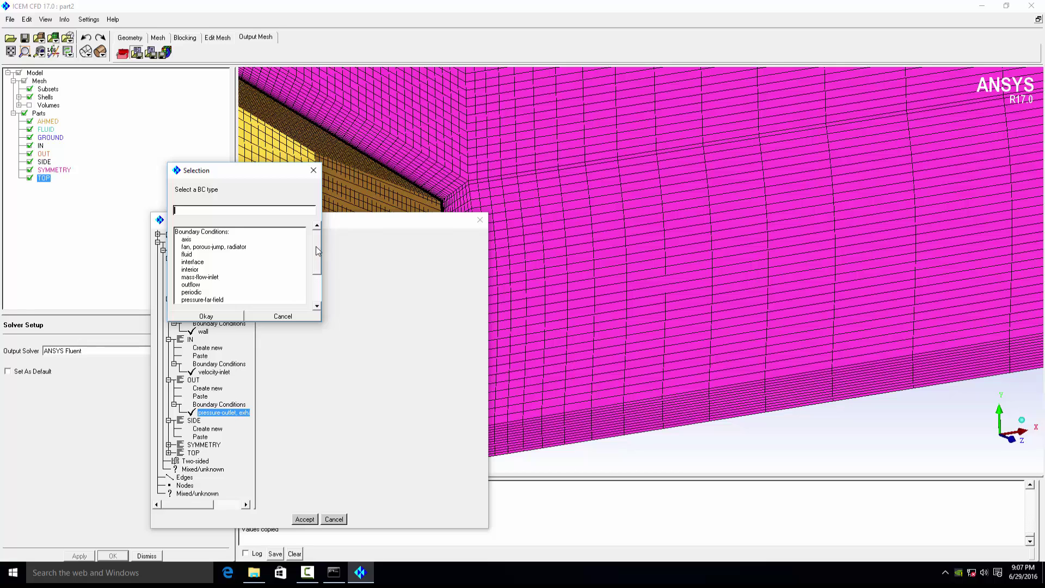
left_click_drag(319, 251, 317, 293)
left_click(212, 285)
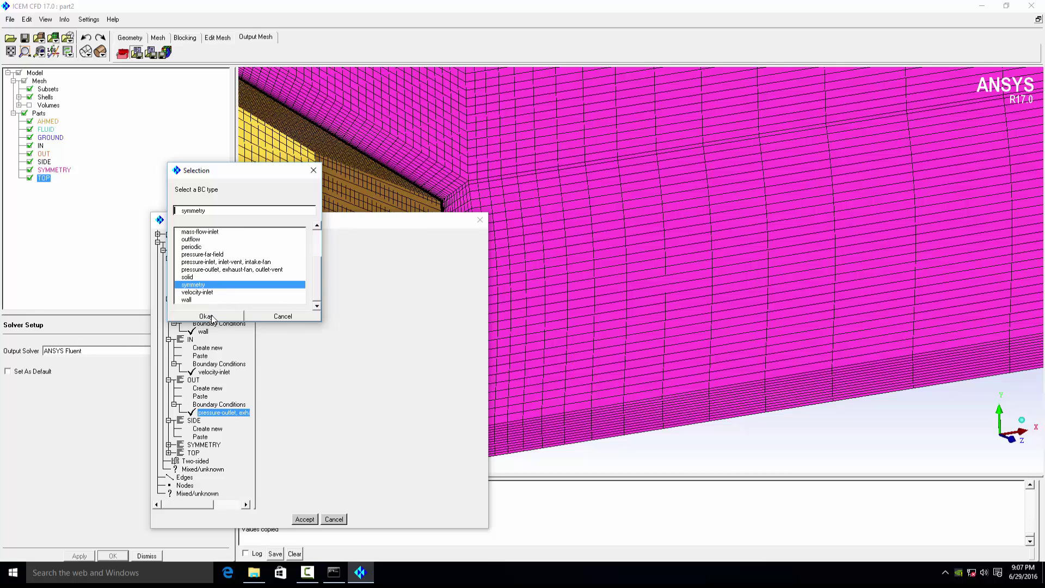
left_click(209, 317)
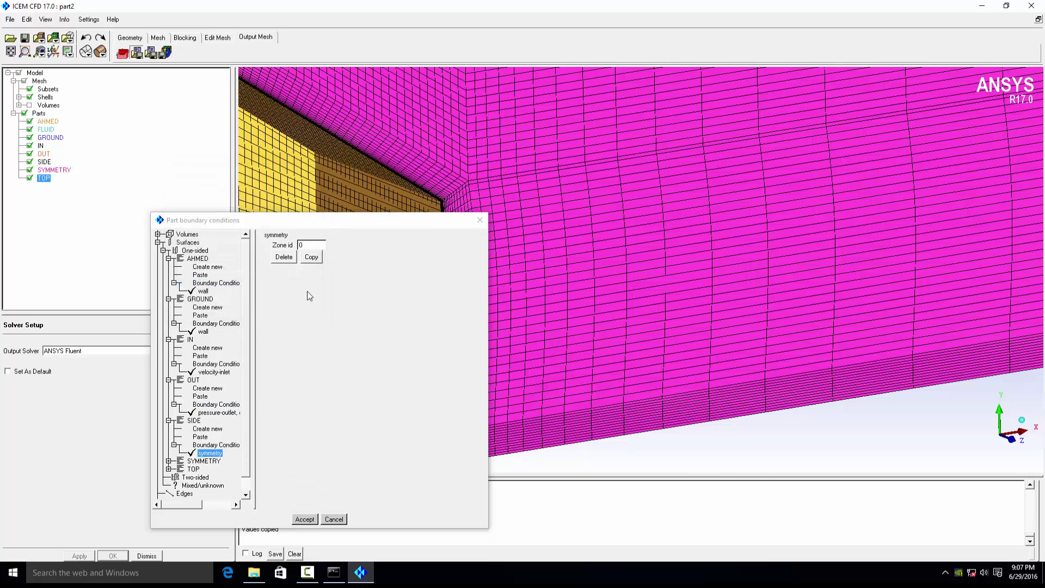
- Copy the symmetry boundary condition of the SIDE part onto the SYMMETRY and TOP parts, and accept the part boundary conditions
left_click(169, 461)
left_click(202, 476)
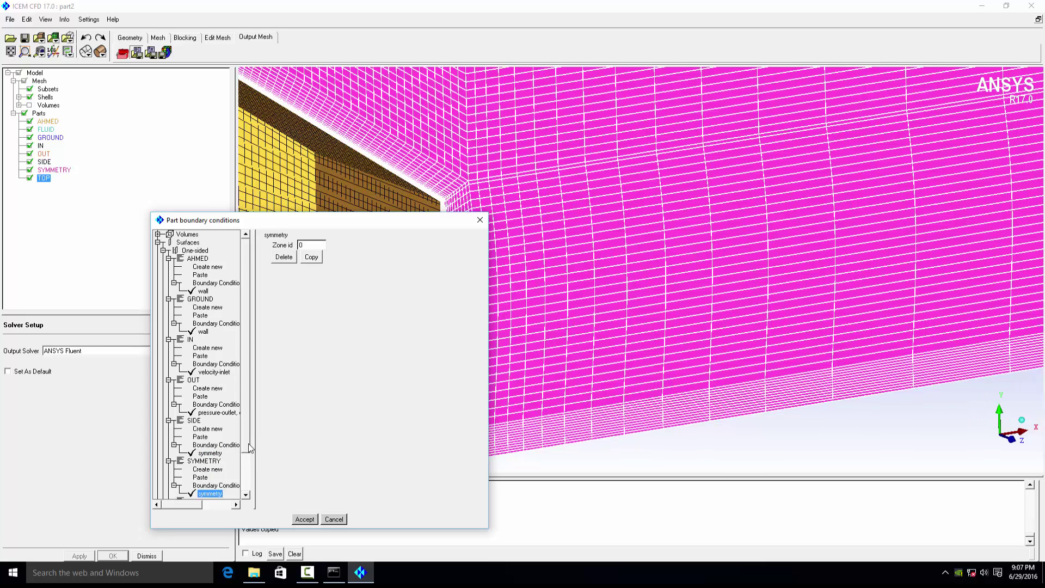
left_click(169, 453)
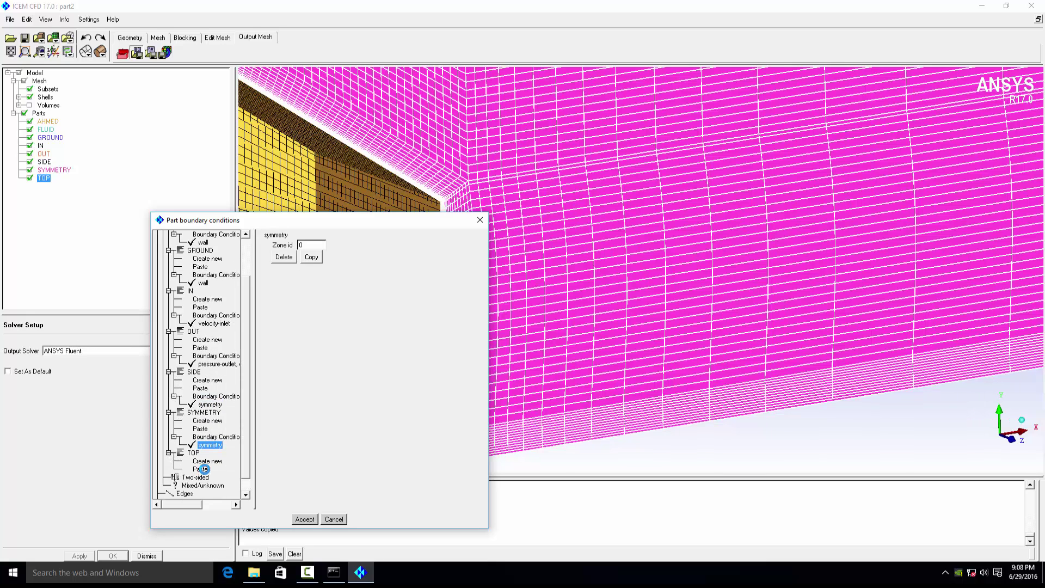
left_click(203, 470)
left_click(305, 519)
- Save the project and write the Fluent input file named fluent from the unstructured mesh part2.uns
left_click(165, 52)
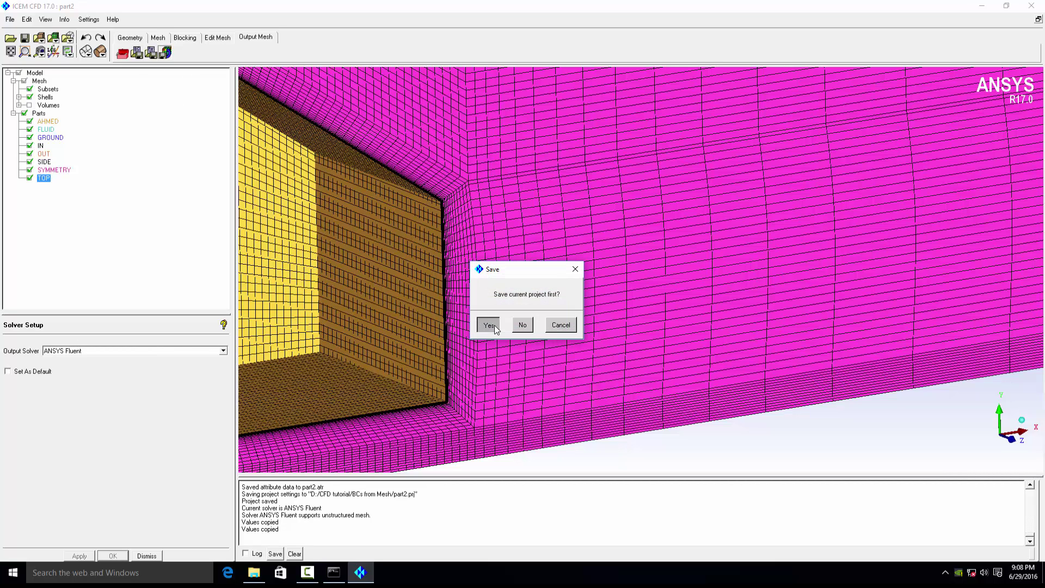
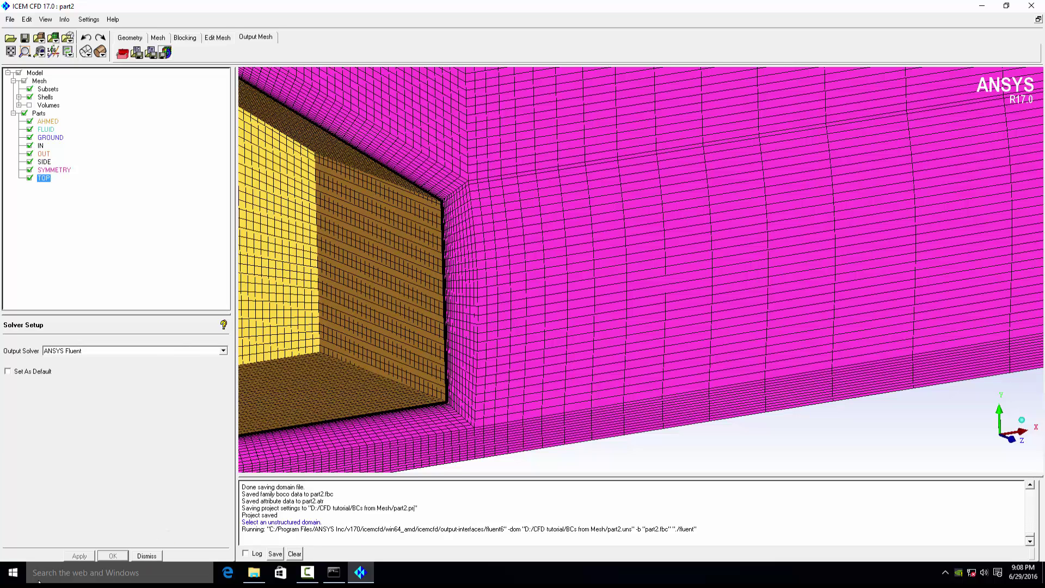
- Launch Fluent 17.0 in 3D with double precision and 4 parallel processes on the local machine
left_click(12, 573)
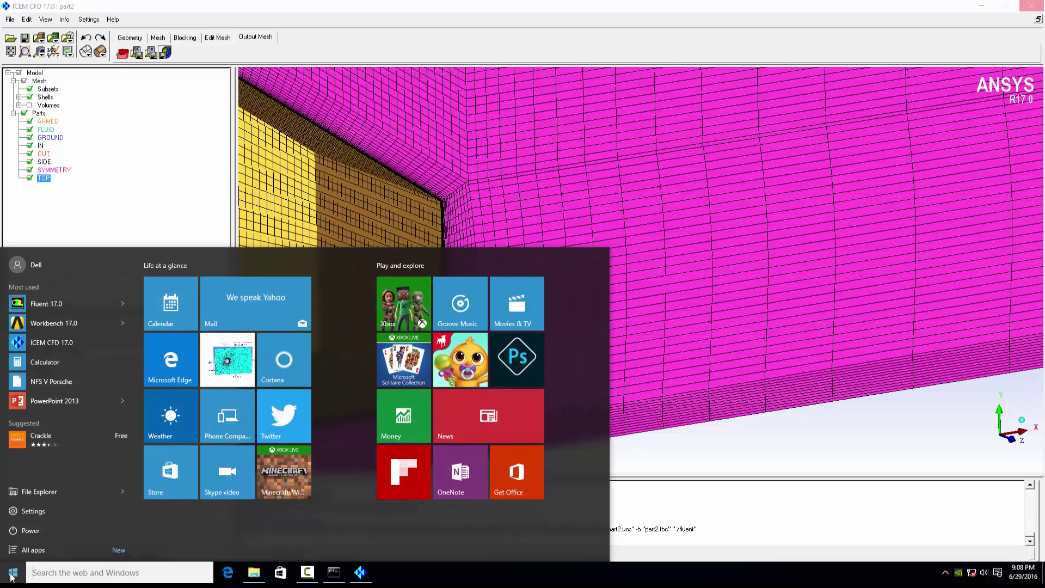
type("fluent")
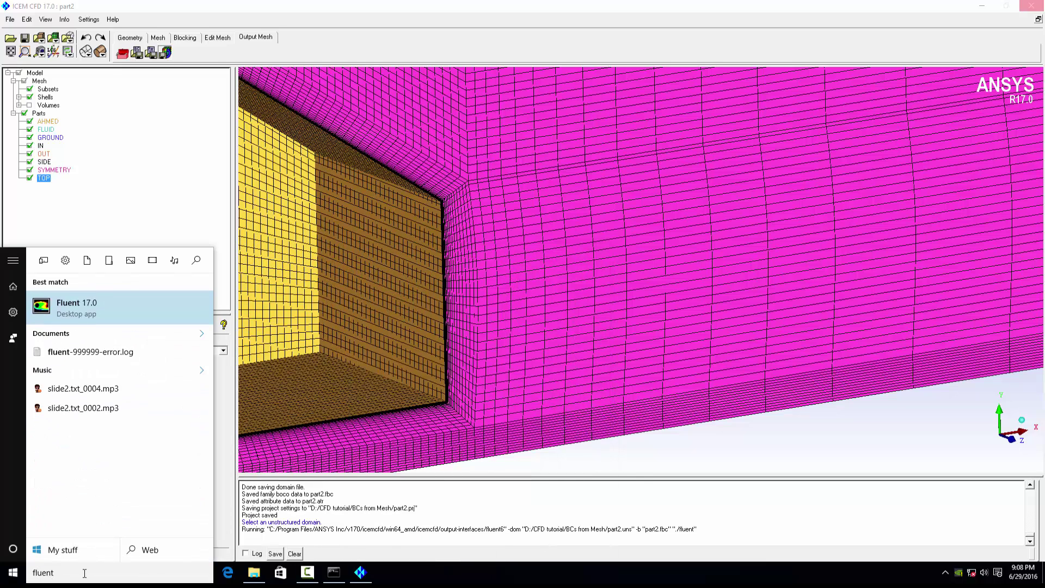
key("Return")
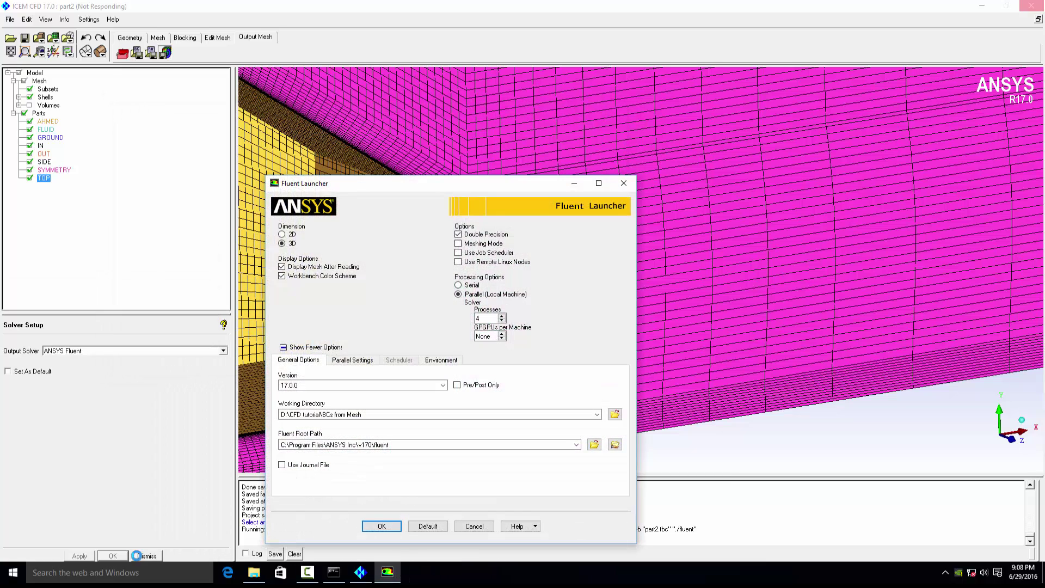
left_click(381, 526)
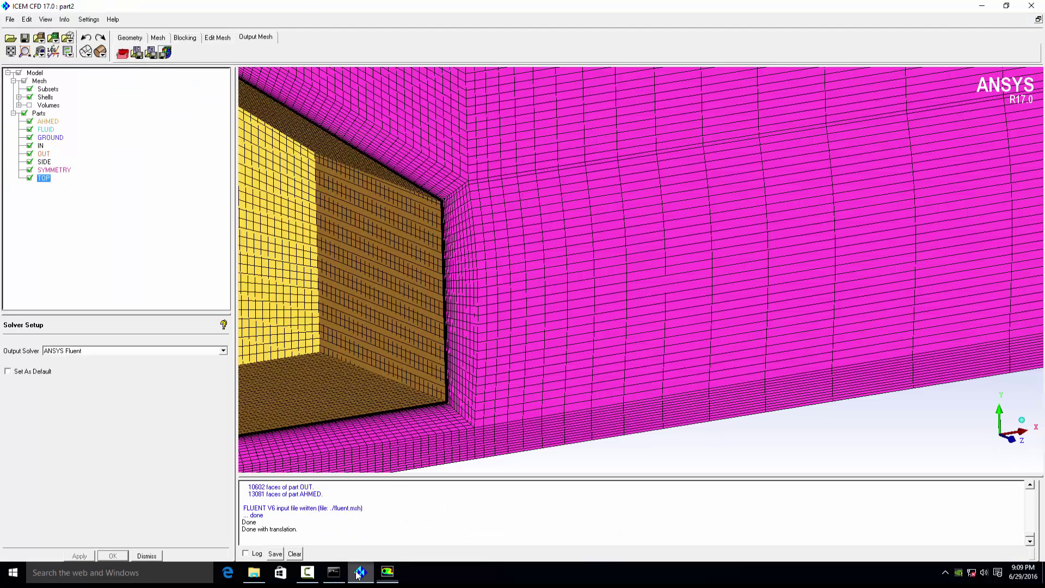
- Switch to the Fluent session and read the mesh file fluent.msh from the BCs from Mesh folder
left_click(360, 572)
left_click(388, 574)
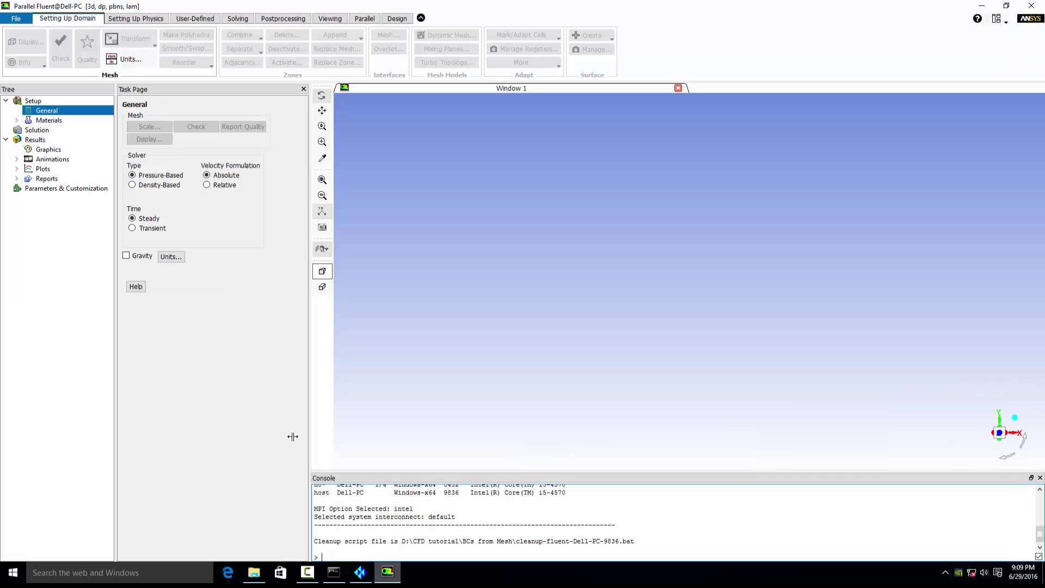
left_click(18, 20)
mouse_move(33, 31)
left_click(113, 34)
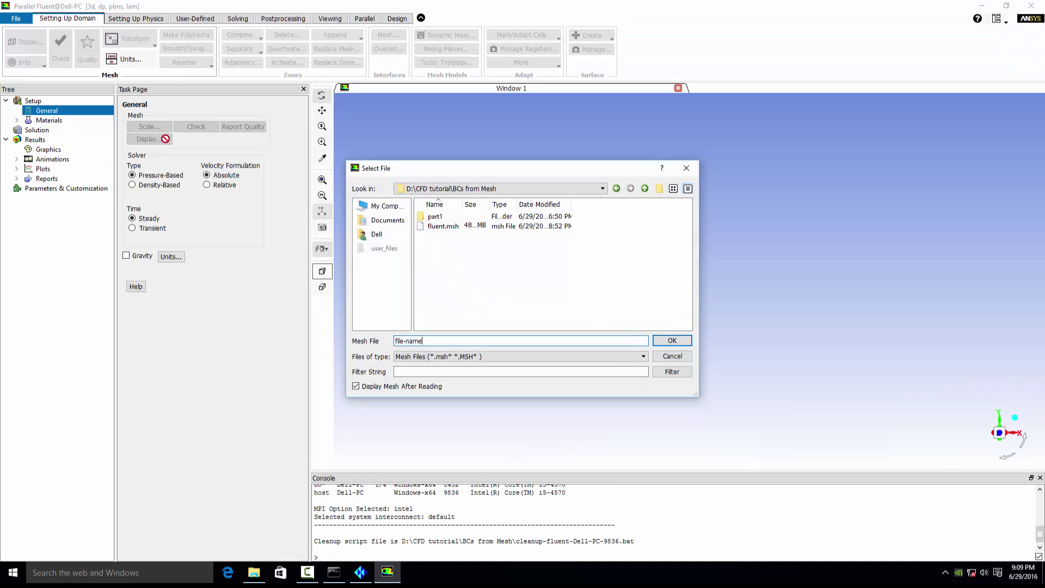
double_click(442, 225)
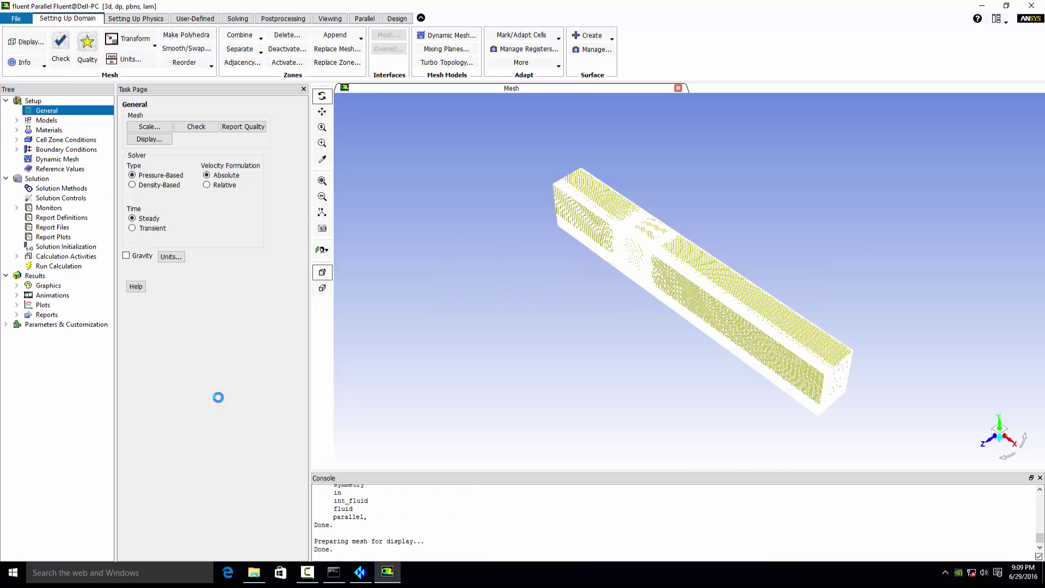
- Display the mesh of all boundary surfaces except int_fluid as edges only, without faces
left_click(149, 139)
left_click_drag(165, 272, 332, 239)
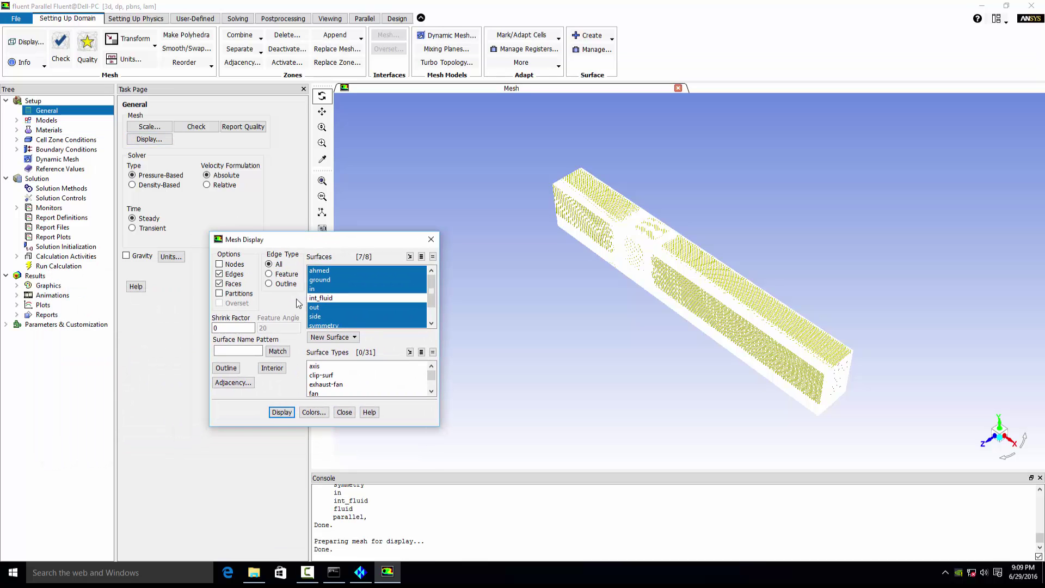
scroll(431, 296, "down", 1)
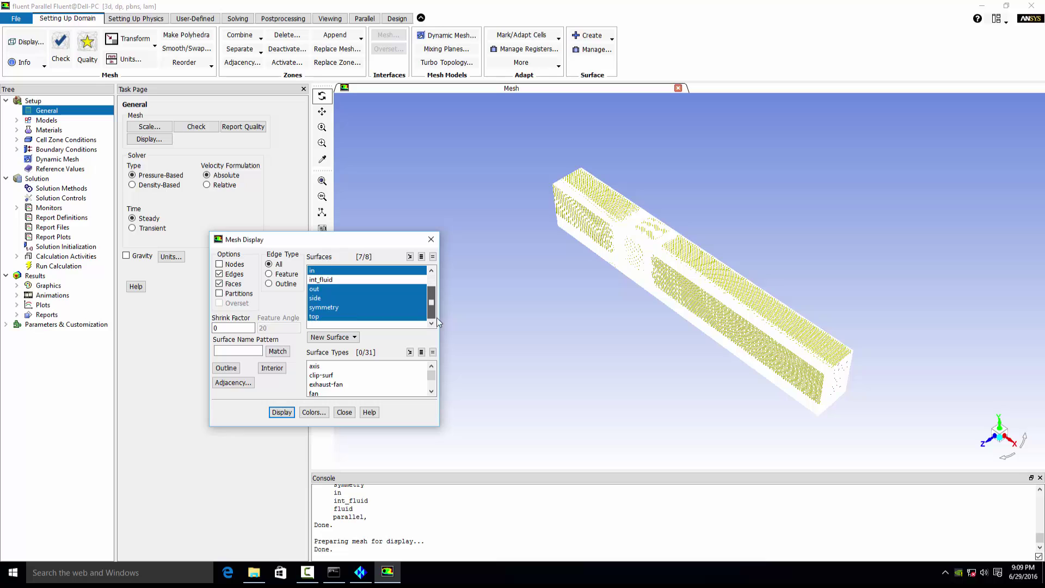
left_click(279, 411)
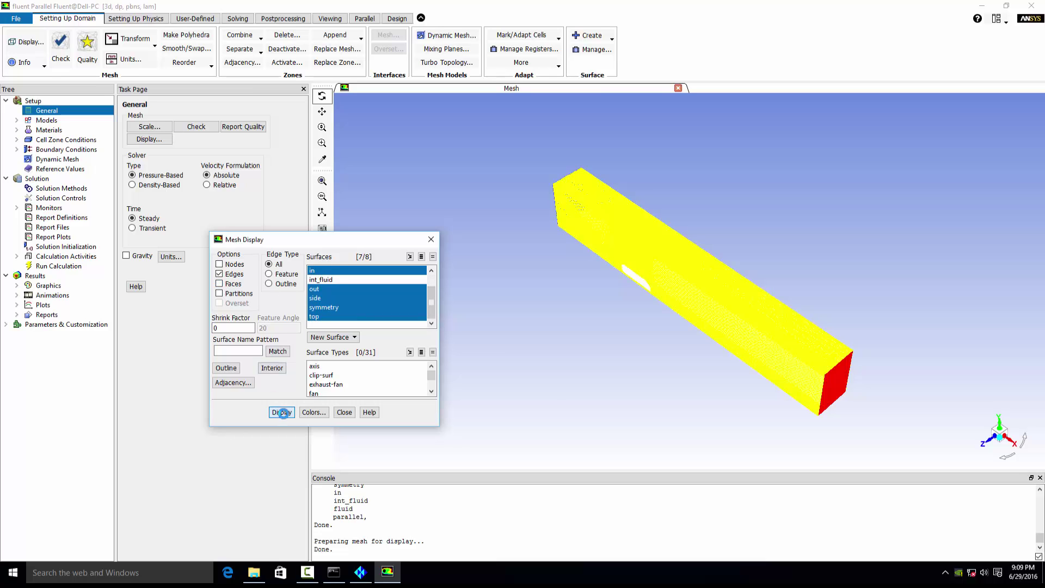
left_click_drag(598, 315, 598, 384)
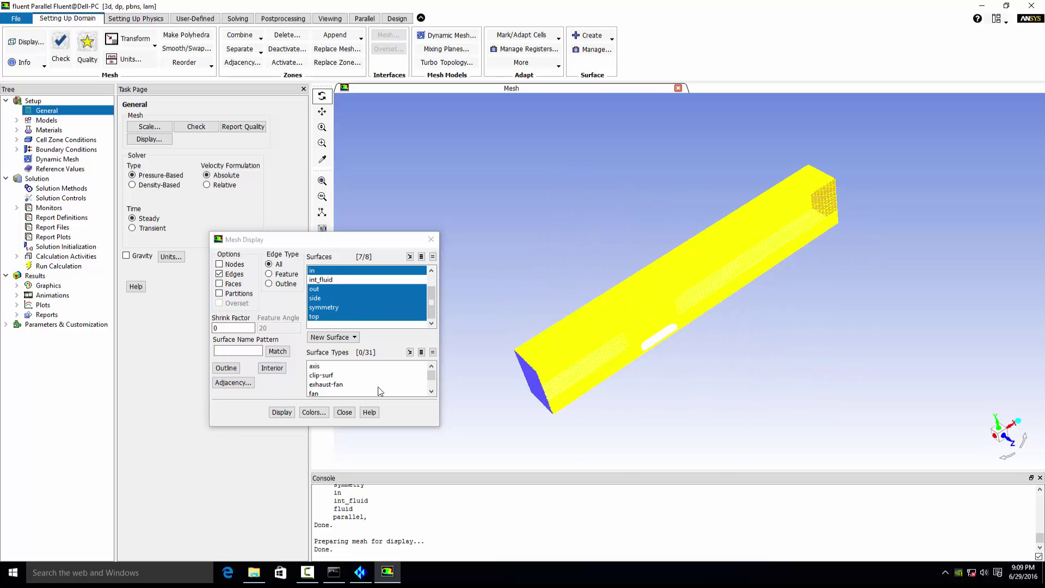
- Set the mesh colours to Color by ID, reset the colours and redisplay the mesh
left_click(314, 412)
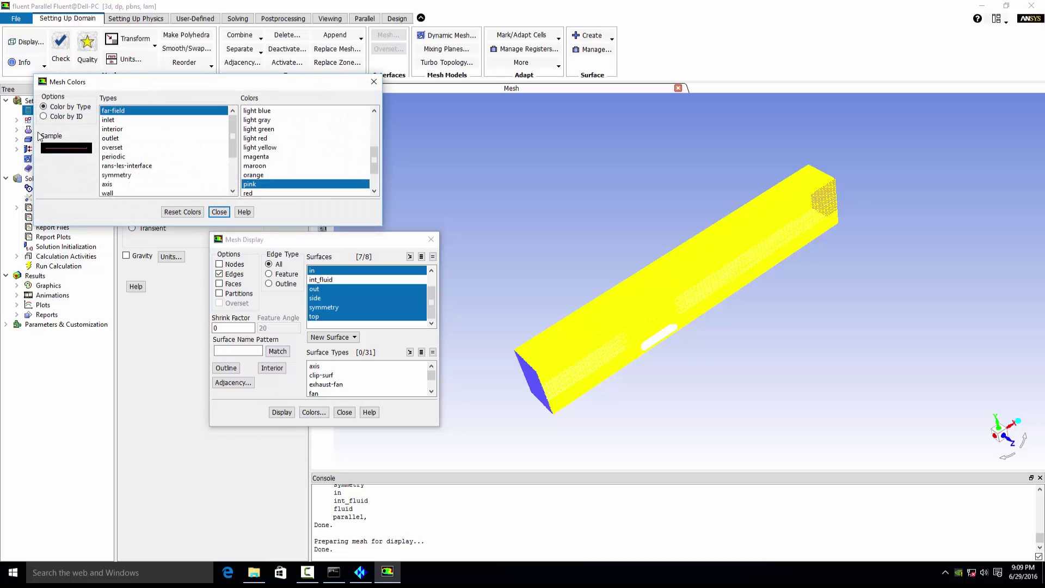
left_click(57, 117)
left_click(183, 212)
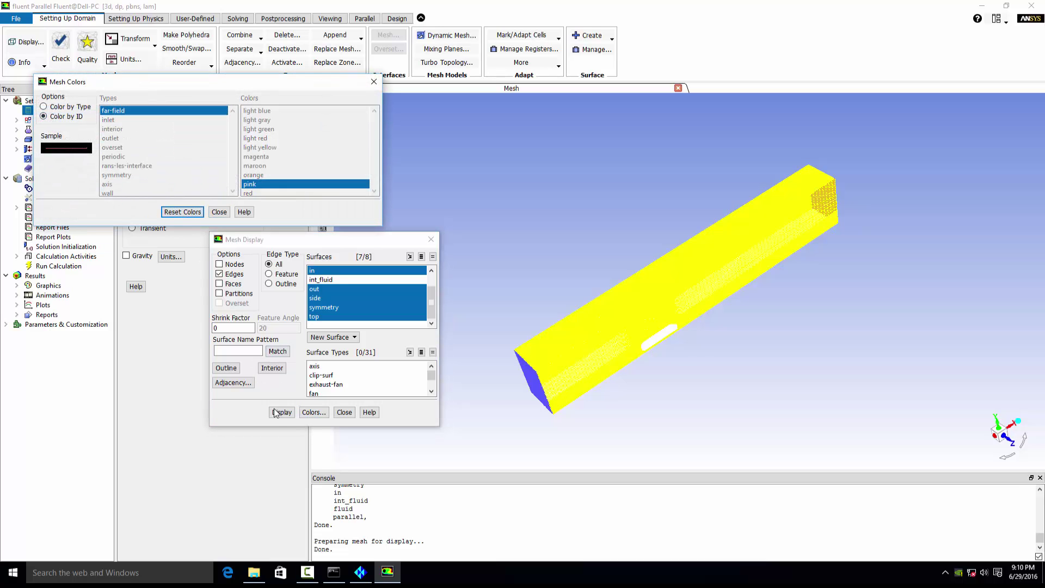
left_click(281, 412)
left_click_drag(681, 305, 521, 272)
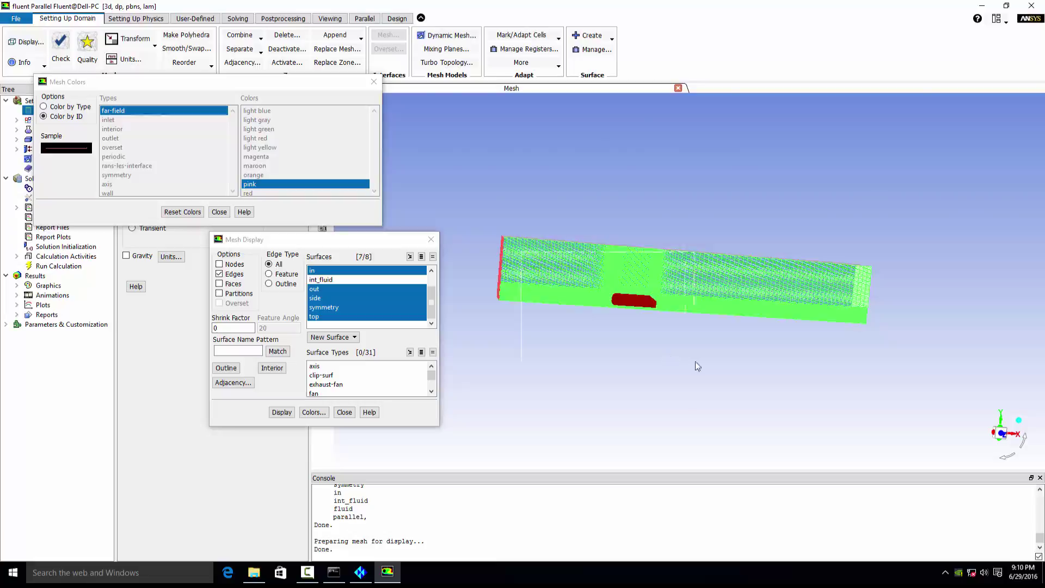
- Examine the mesh edges on the Ahmed body and the surrounding boundary surfaces up close
scroll(730, 287, "up", 10)
left_click_drag(604, 235, 489, 199)
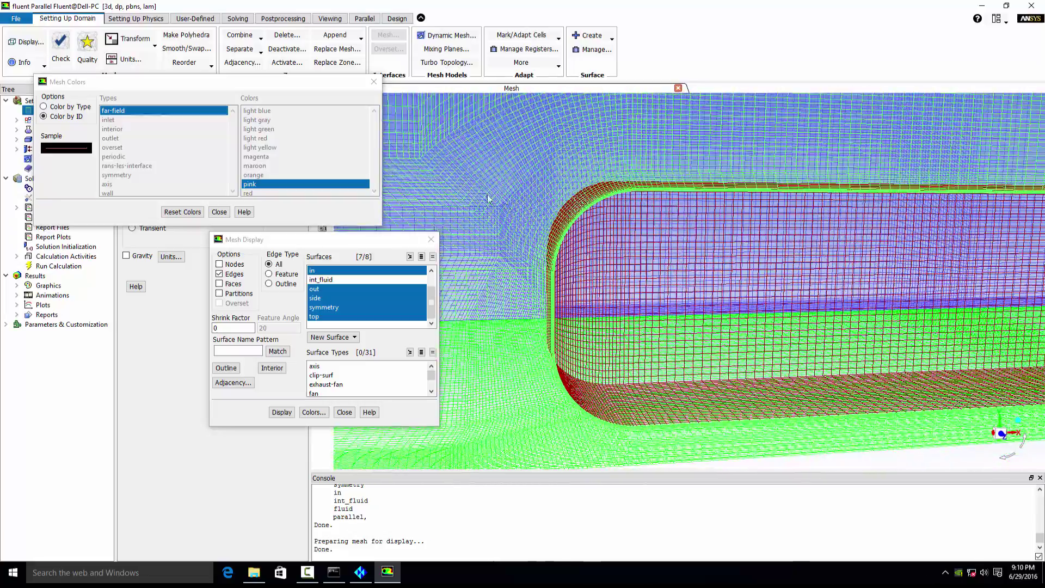
scroll(569, 283, "up", 6)
scroll(555, 256, "down", 3)
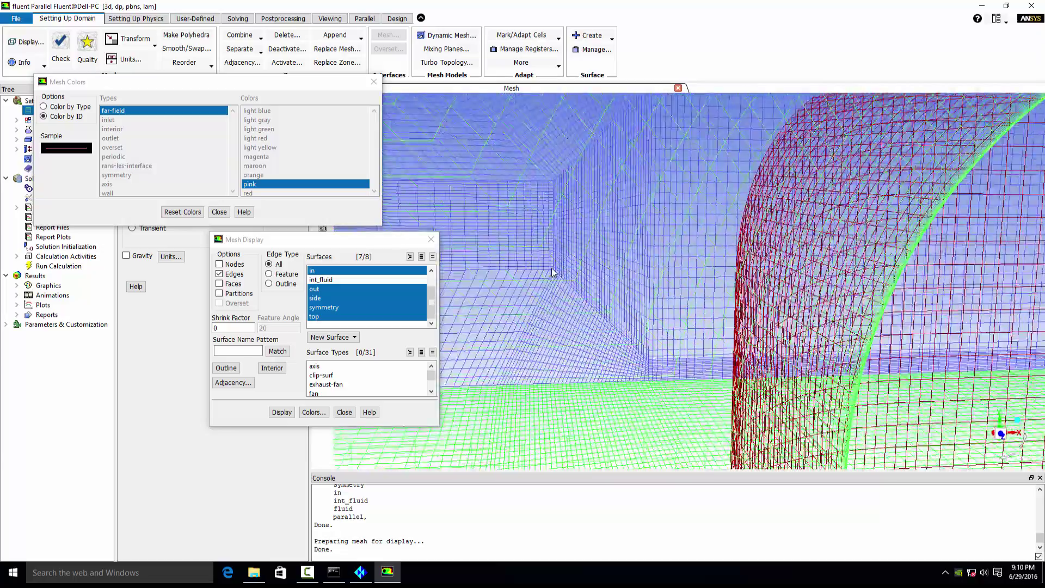
left_click_drag(551, 268, 677, 287)
scroll(675, 286, "up", 4)
scroll(714, 289, "up", 5)
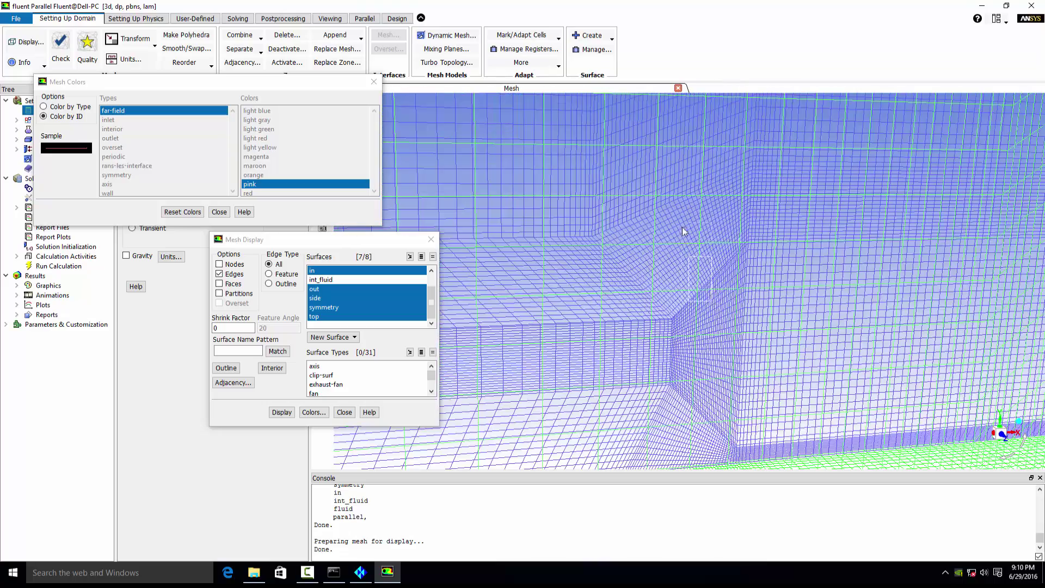
scroll(691, 256, "down", 6)
- Redisplay the mesh with both edges and faces, and close the mesh colour and display settings
left_click(238, 286)
left_click(282, 412)
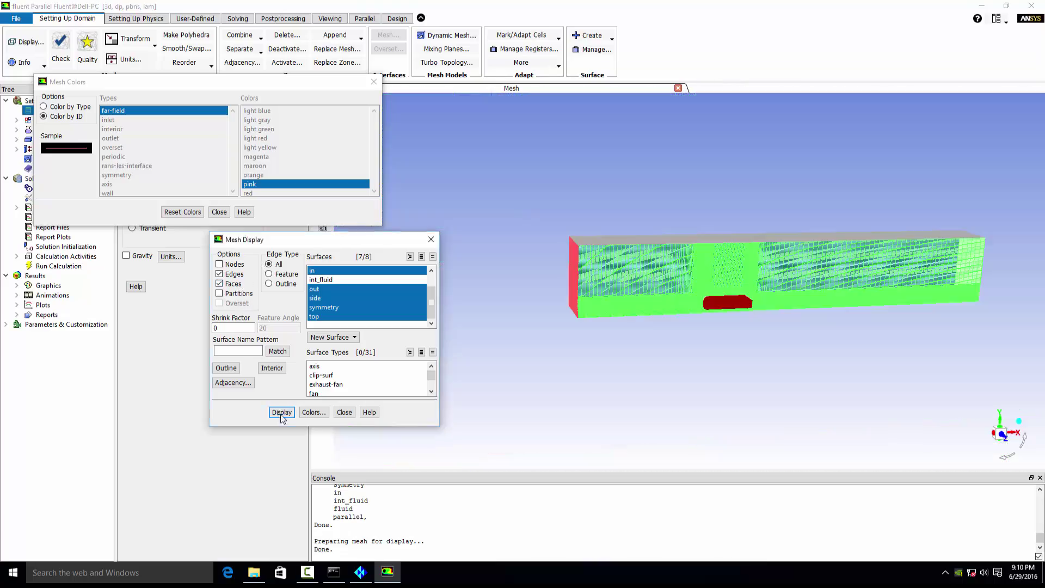
scroll(708, 315, "up", 6)
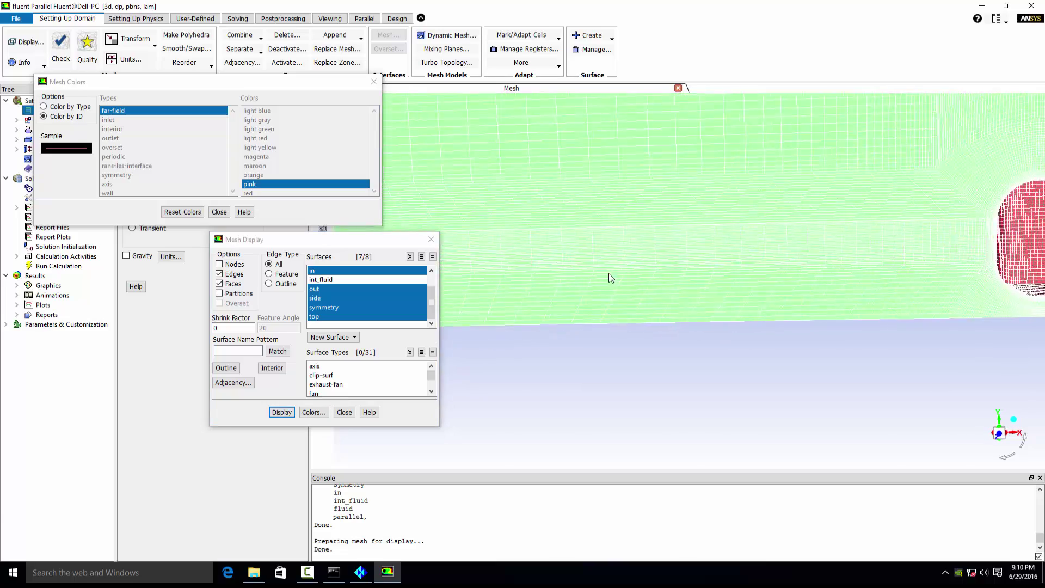
left_click_drag(803, 338, 795, 302)
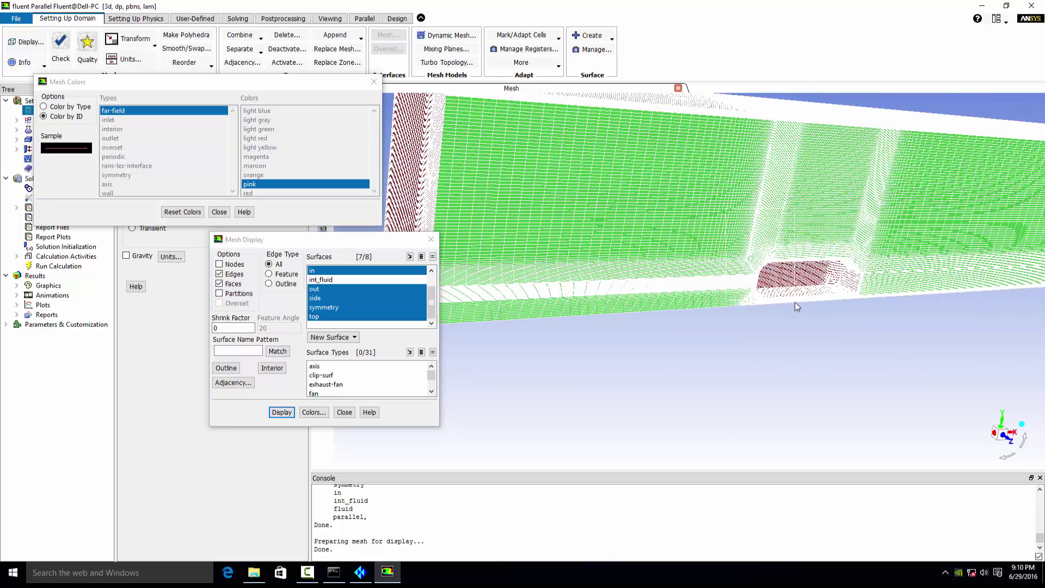
scroll(763, 289, "up", 5)
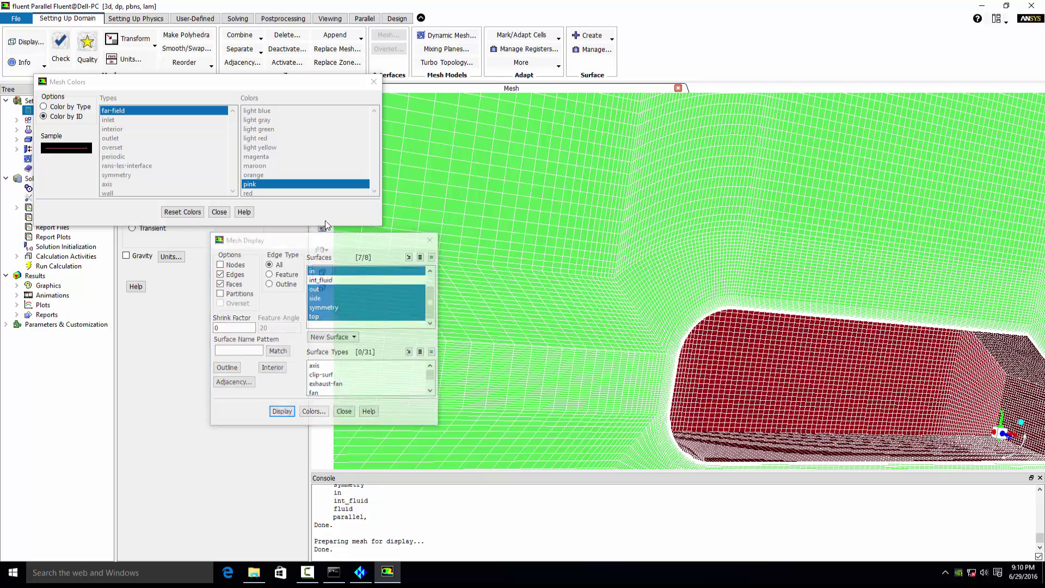
left_click(223, 211)
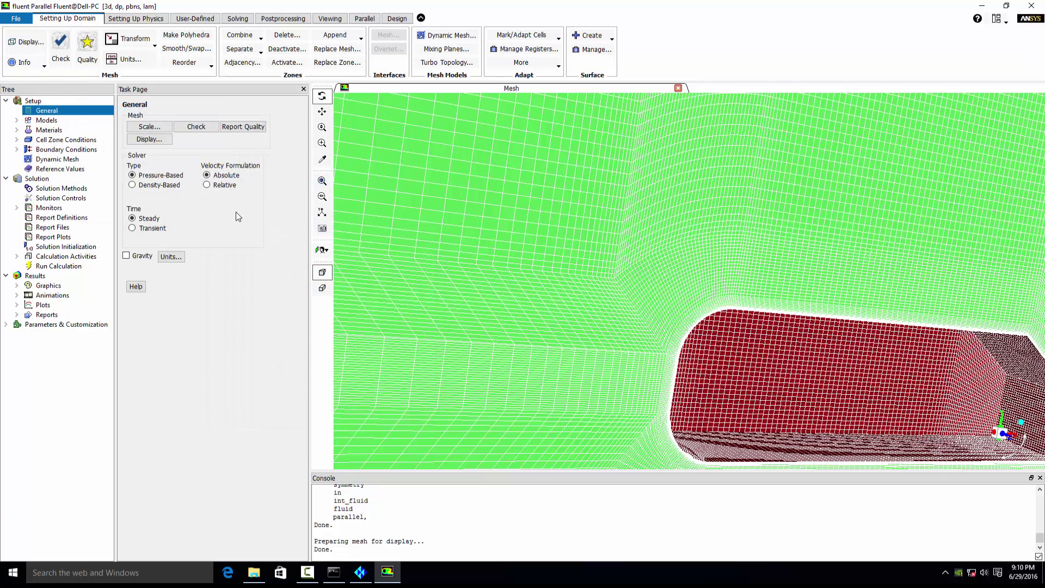
scroll(626, 299, "down", 3)
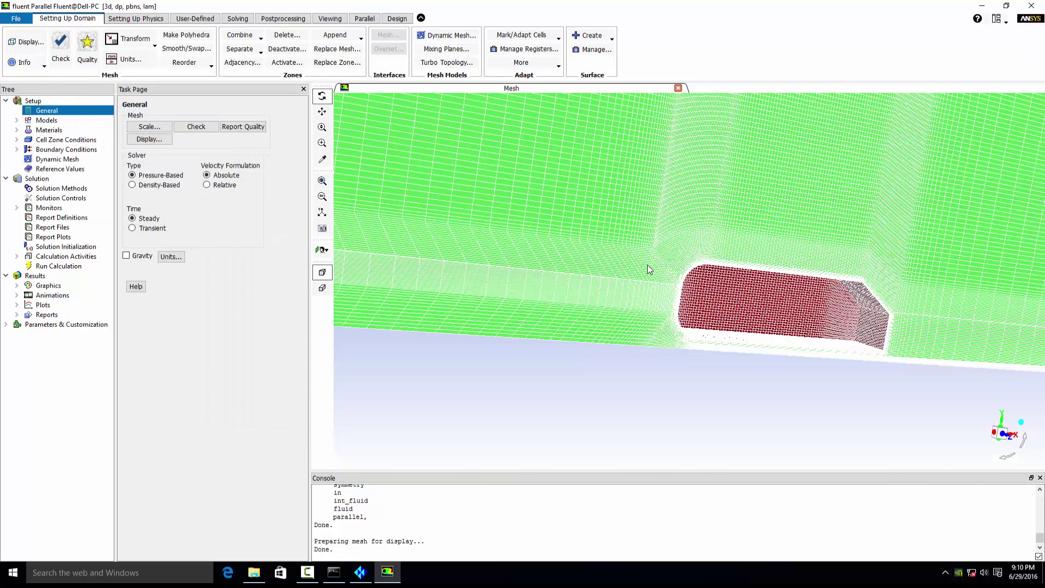
left_click_drag(648, 265, 584, 206)
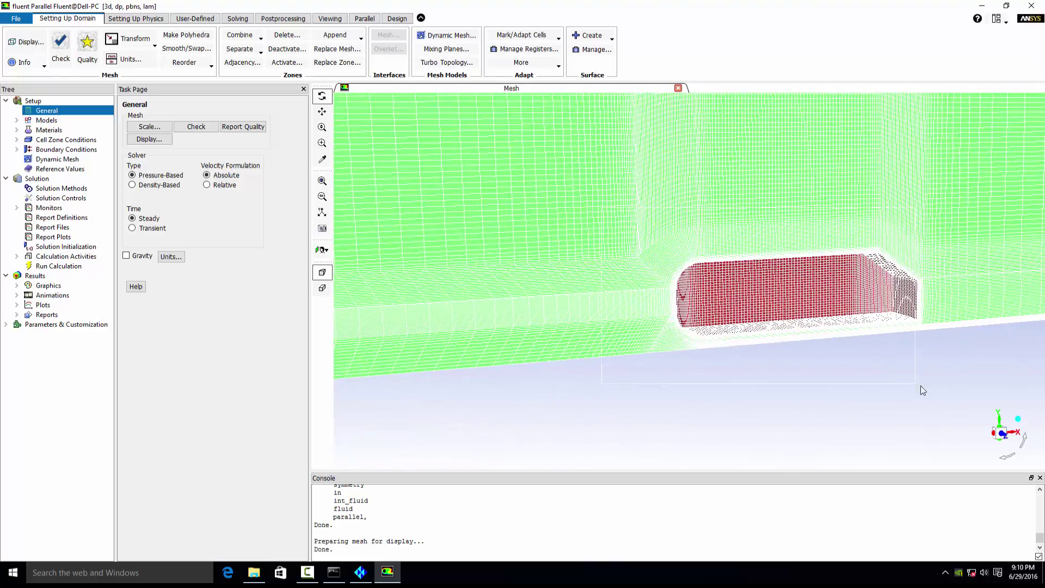